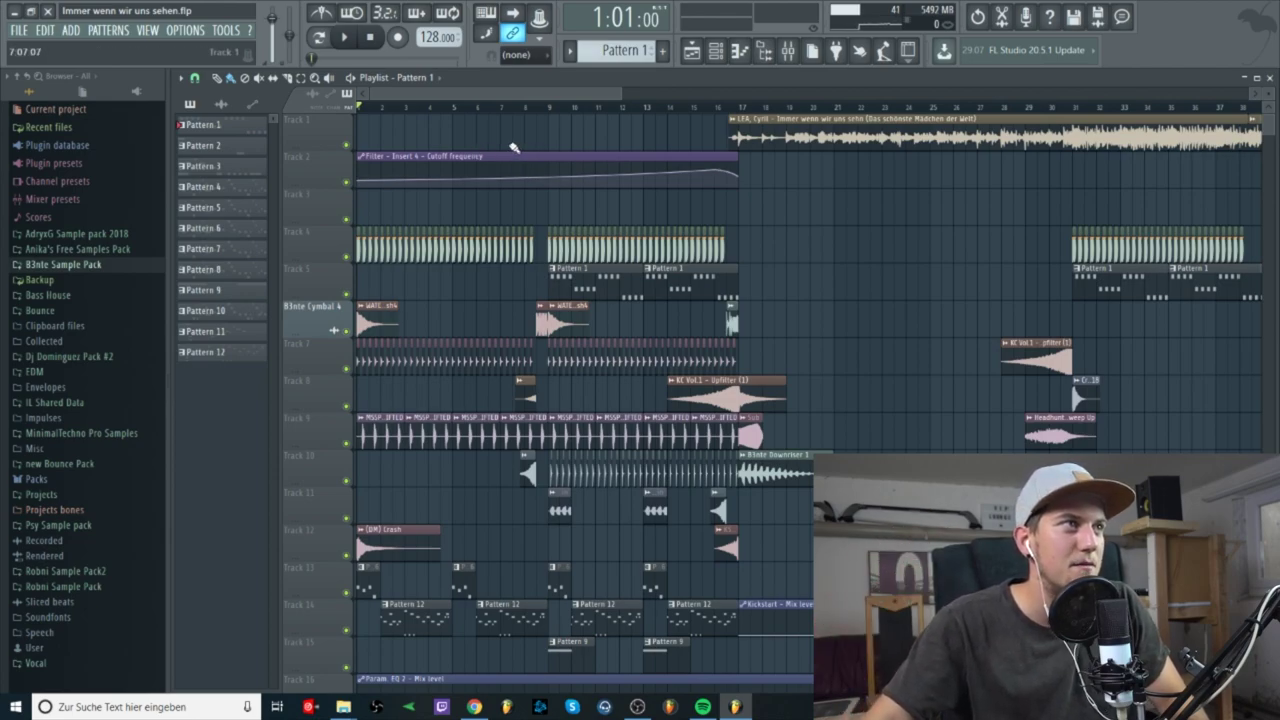
# - Open the first Pattern 12 clip on Track 14 for a look, and return to the upper playlist tracks
pyautogui.scroll(-1, 512, 147)
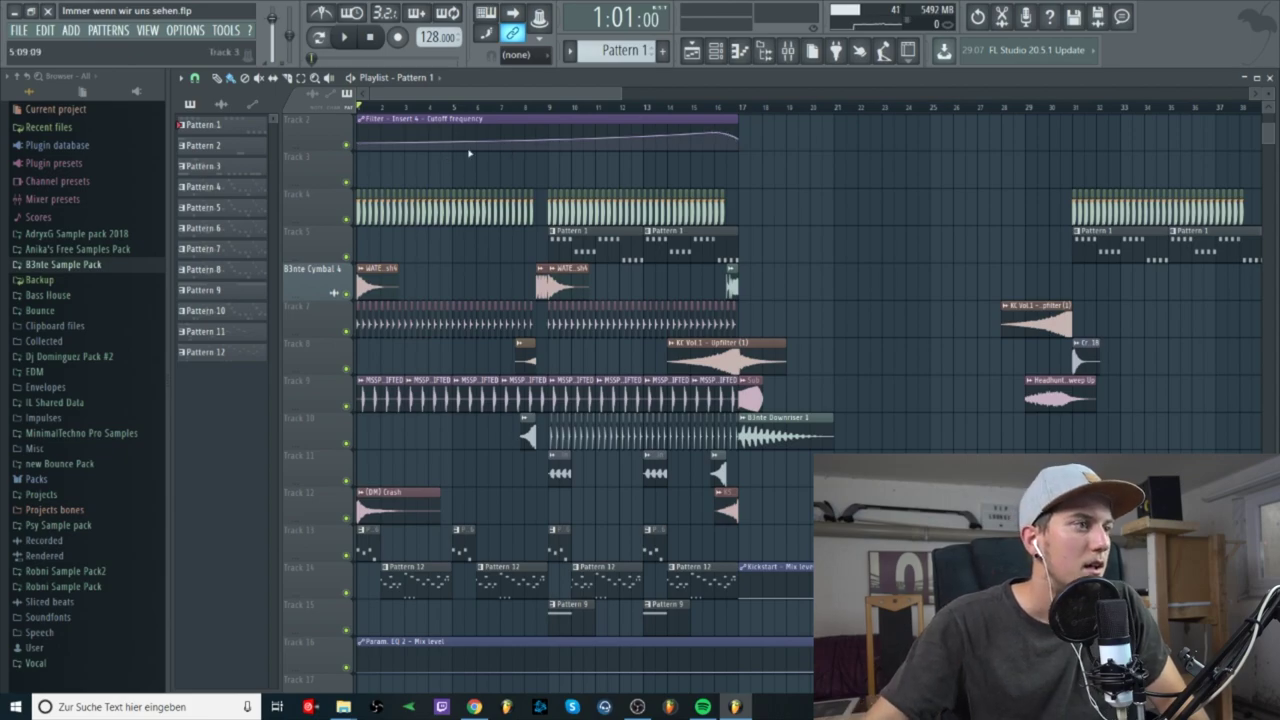
pyautogui.scroll(1, 396, 127)
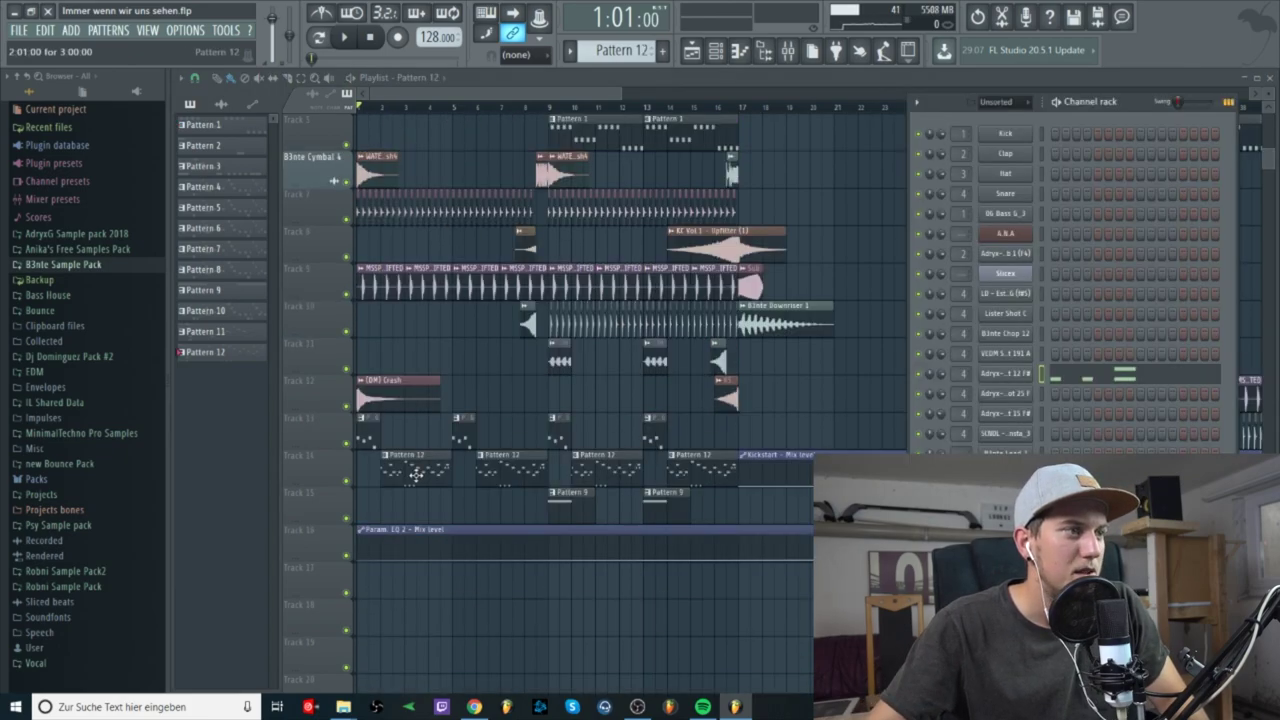
pyautogui.doubleClick(418, 478)
pyautogui.click(1186, 137)
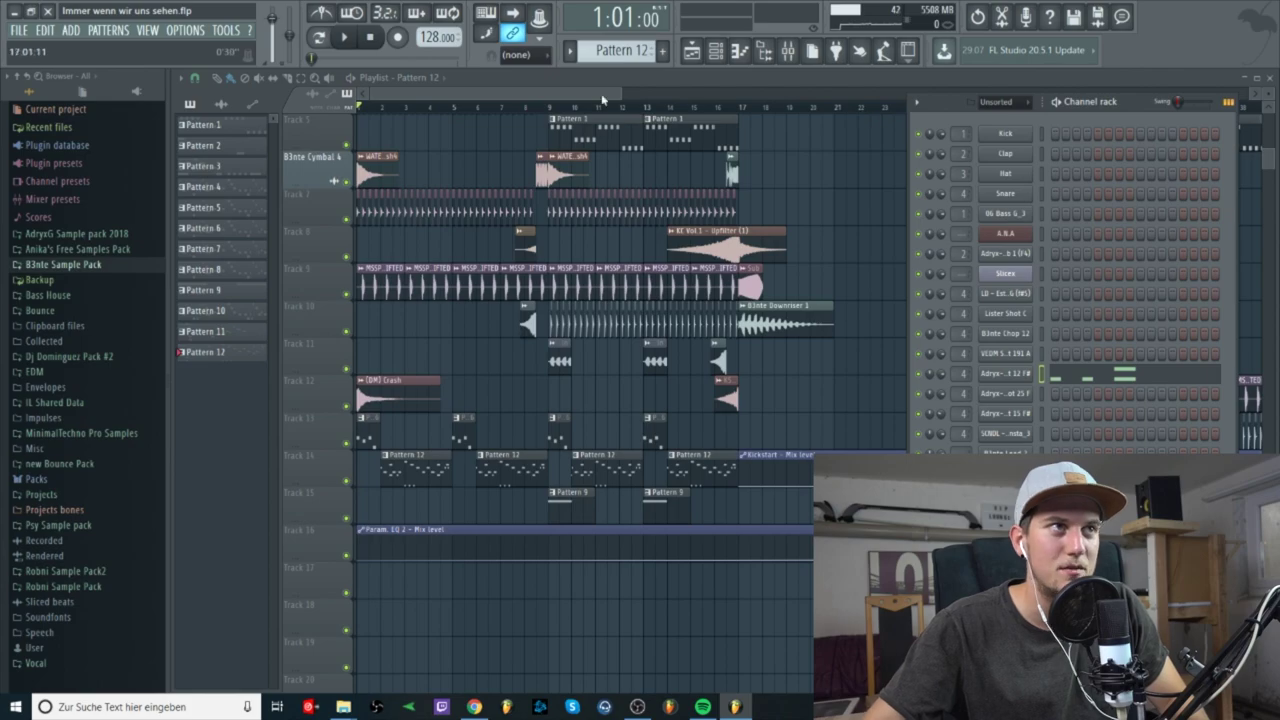
pyautogui.press('F6')
pyautogui.scroll(4, 435, 140)
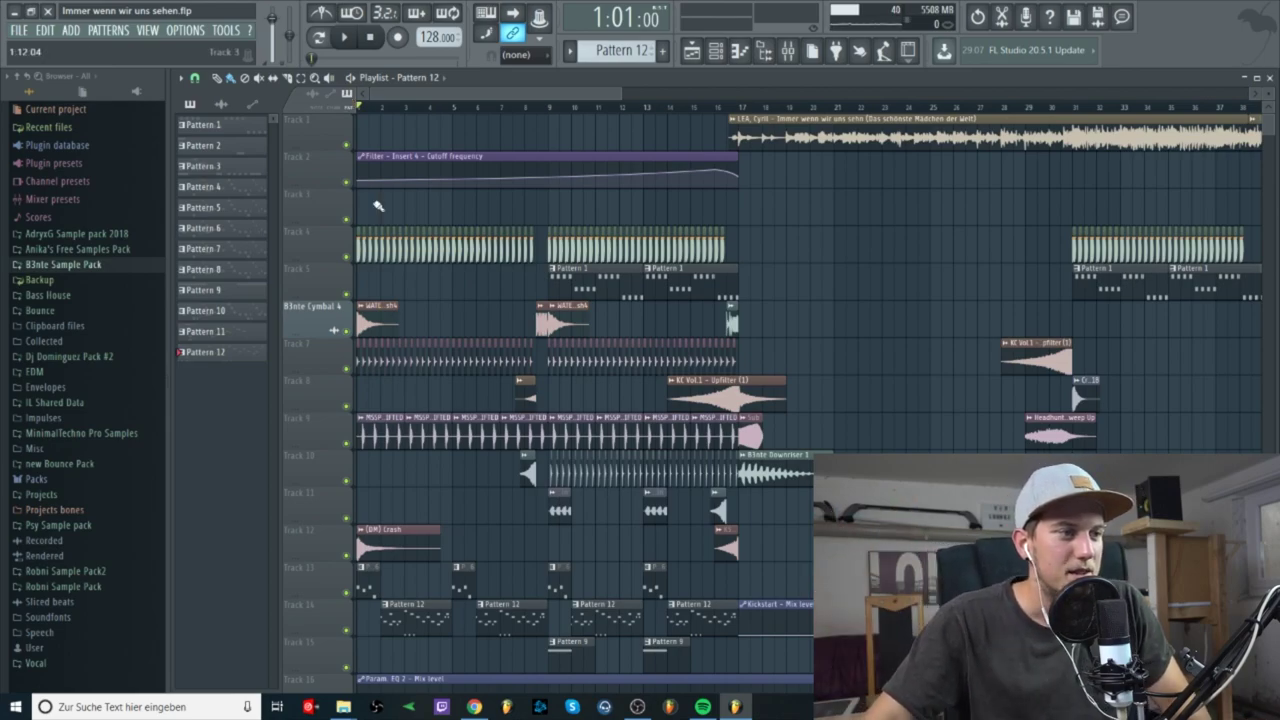
# - Play the intro from bar 1 until the playhead reaches the vocal clip's start, and stop playback
pyautogui.scroll(-3, 392, 239)
pyautogui.scroll(3, 392, 237)
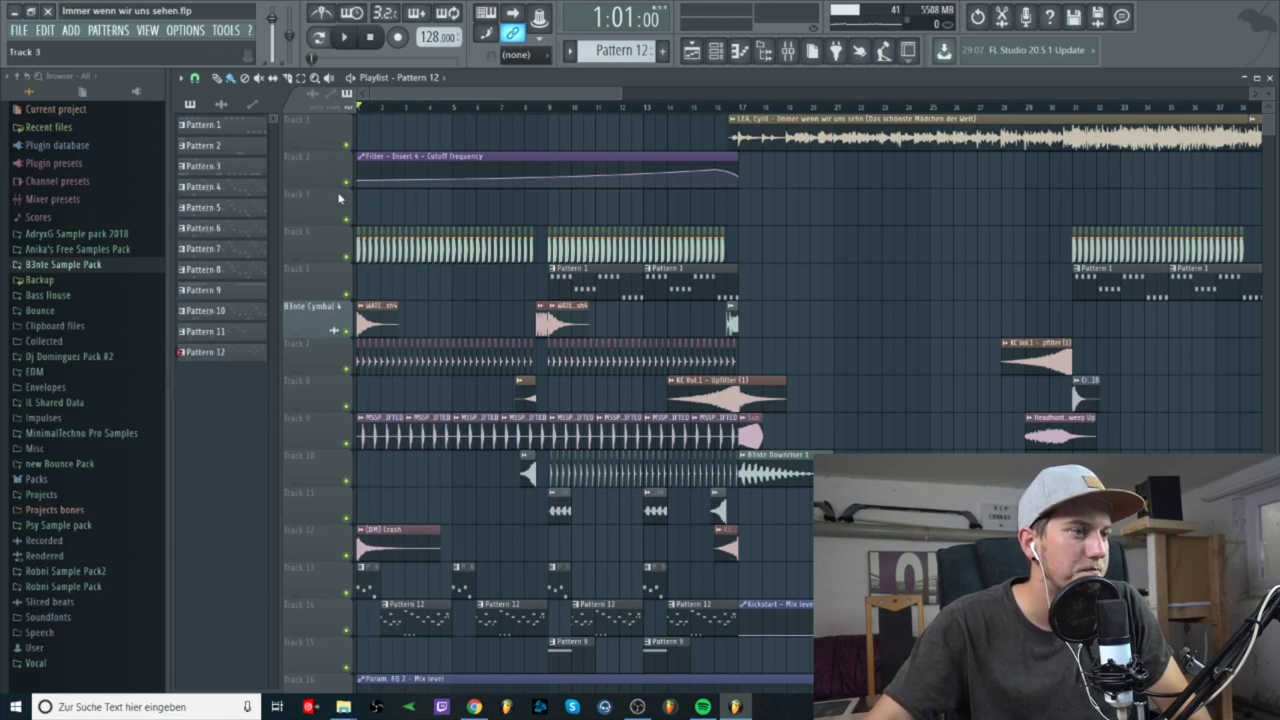
pyautogui.press('space')
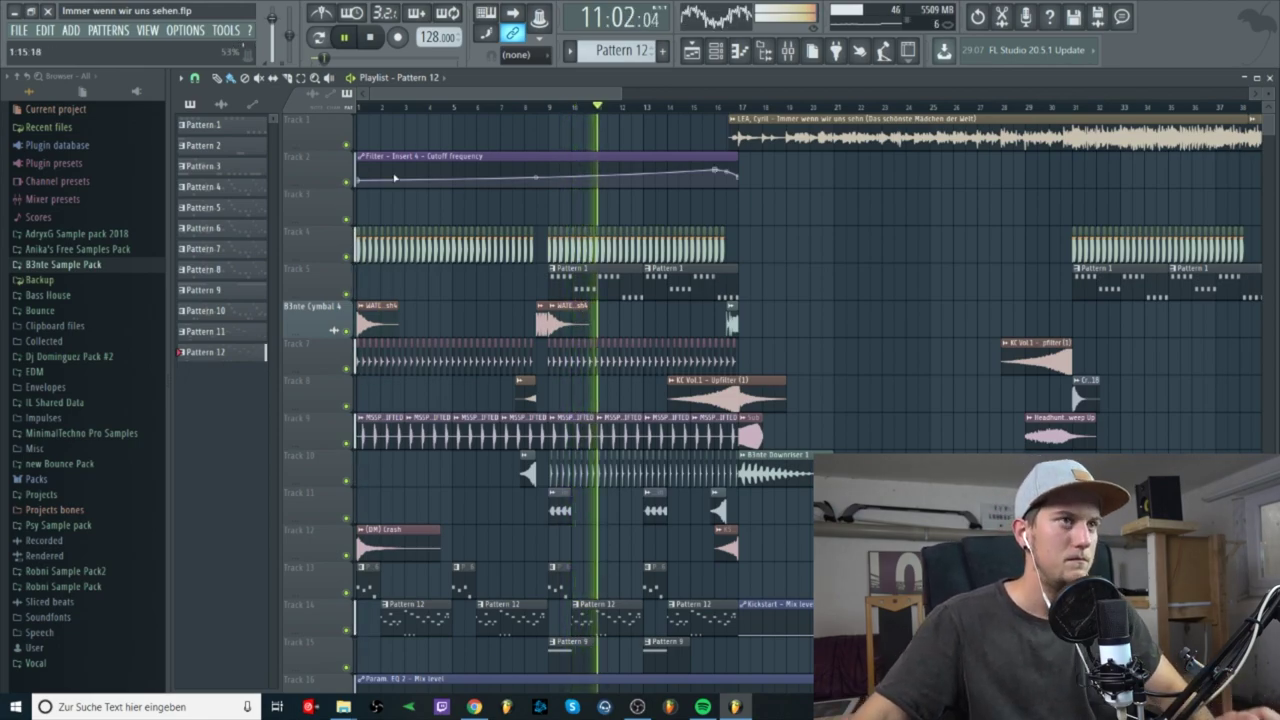
pyautogui.scroll(-2, 565, 245)
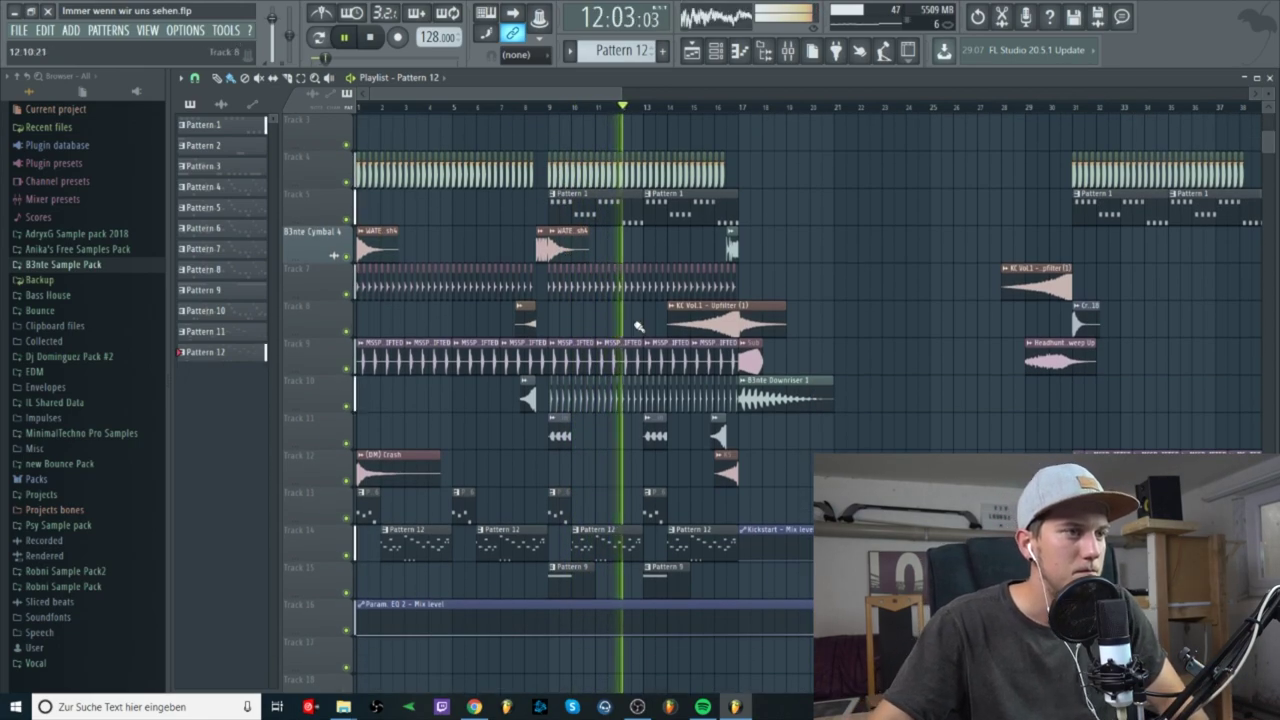
pyautogui.scroll(2, 632, 328)
pyautogui.scroll(1, 632, 328)
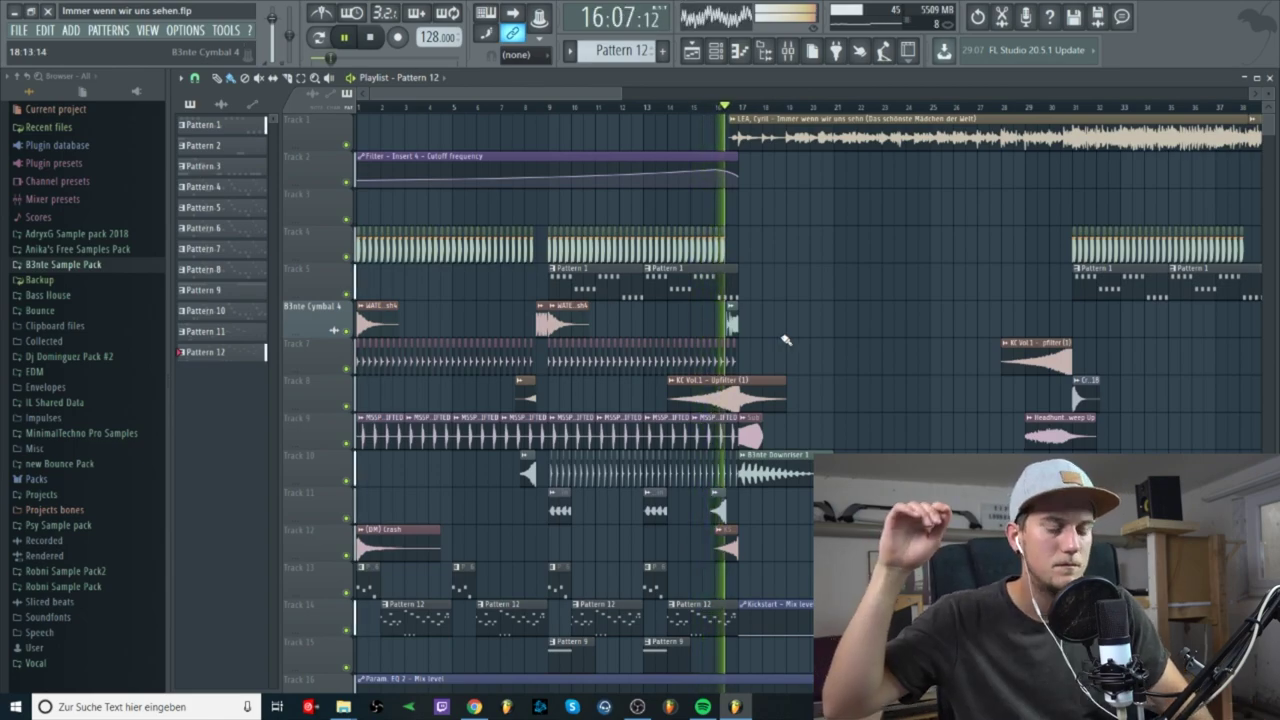
pyautogui.press('space')
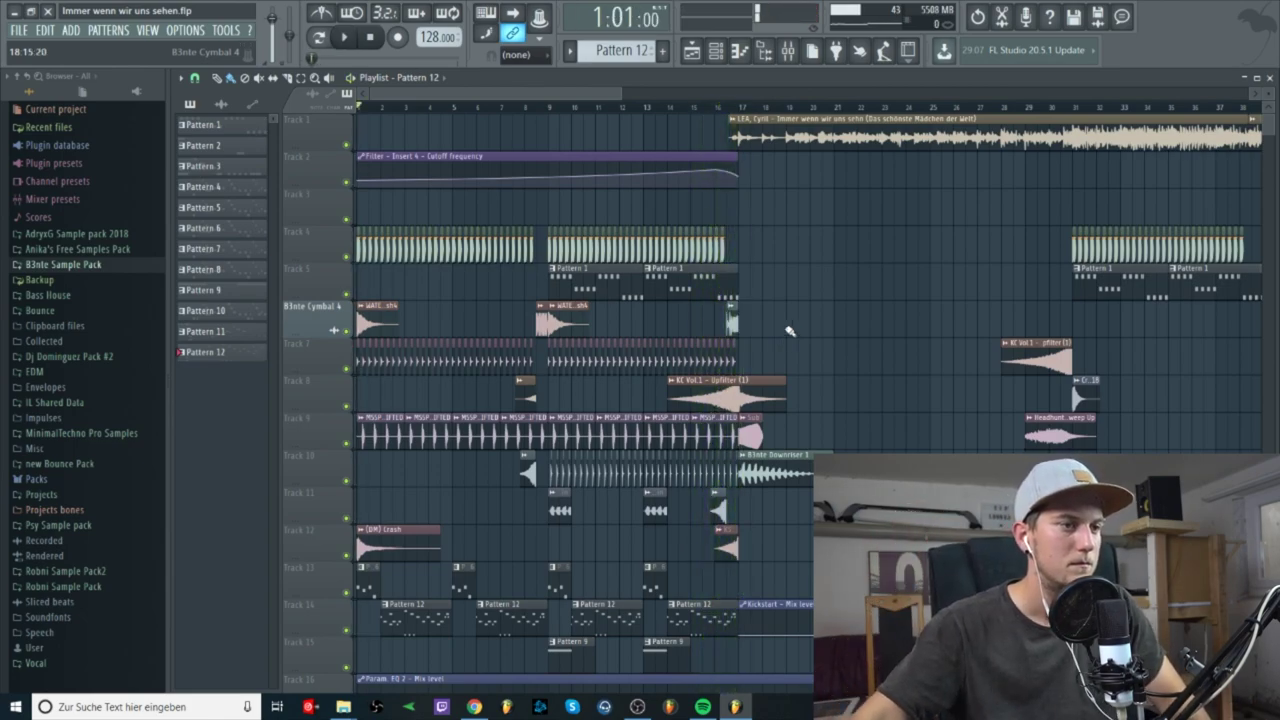
# - Open Pattern 12's B3nte Chop 7 notes in the piano roll, play the melody, and close the piano roll
pyautogui.scroll(-3, 700, 480)
pyautogui.doubleClick(690, 474)
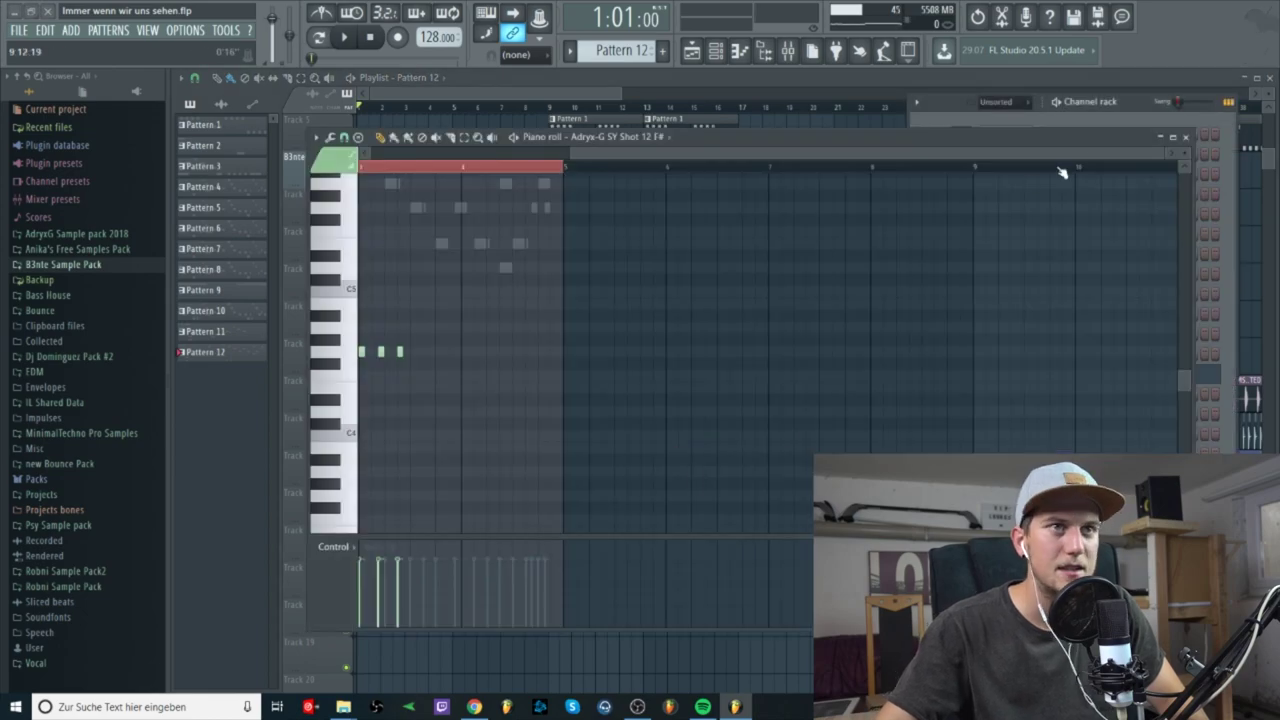
pyautogui.click(1189, 136)
pyautogui.click(1131, 508)
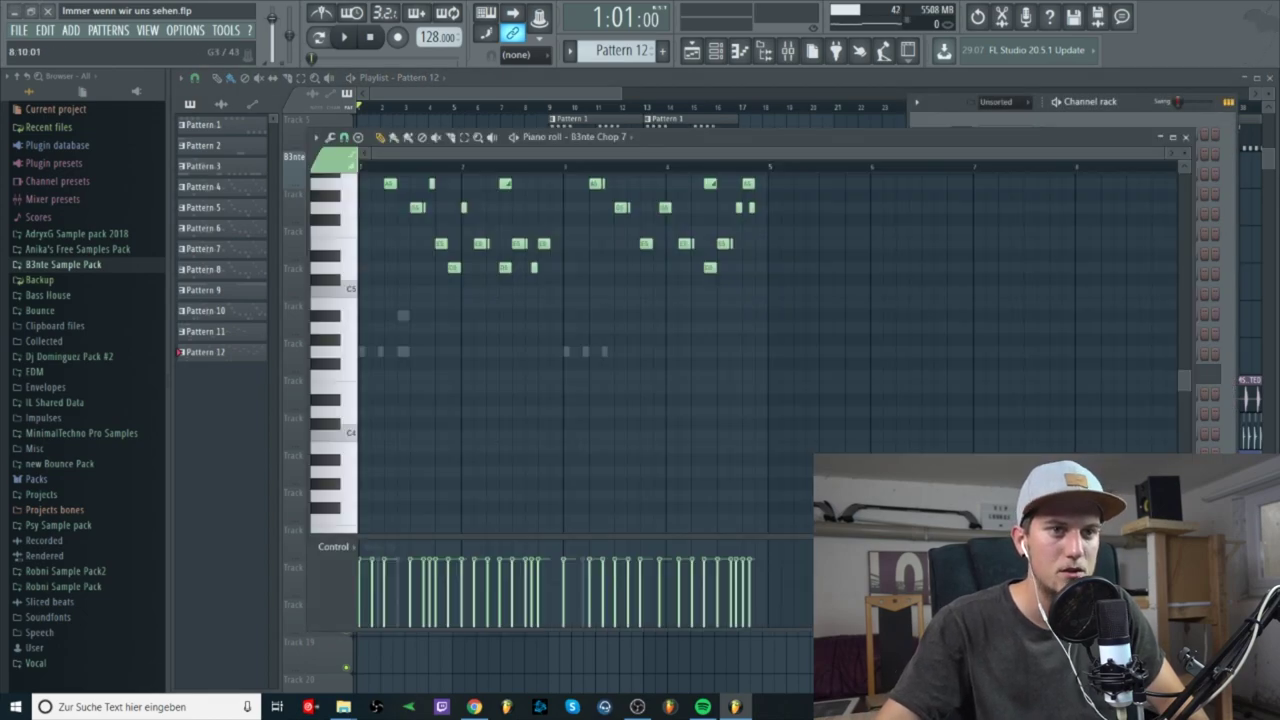
pyautogui.press('space')
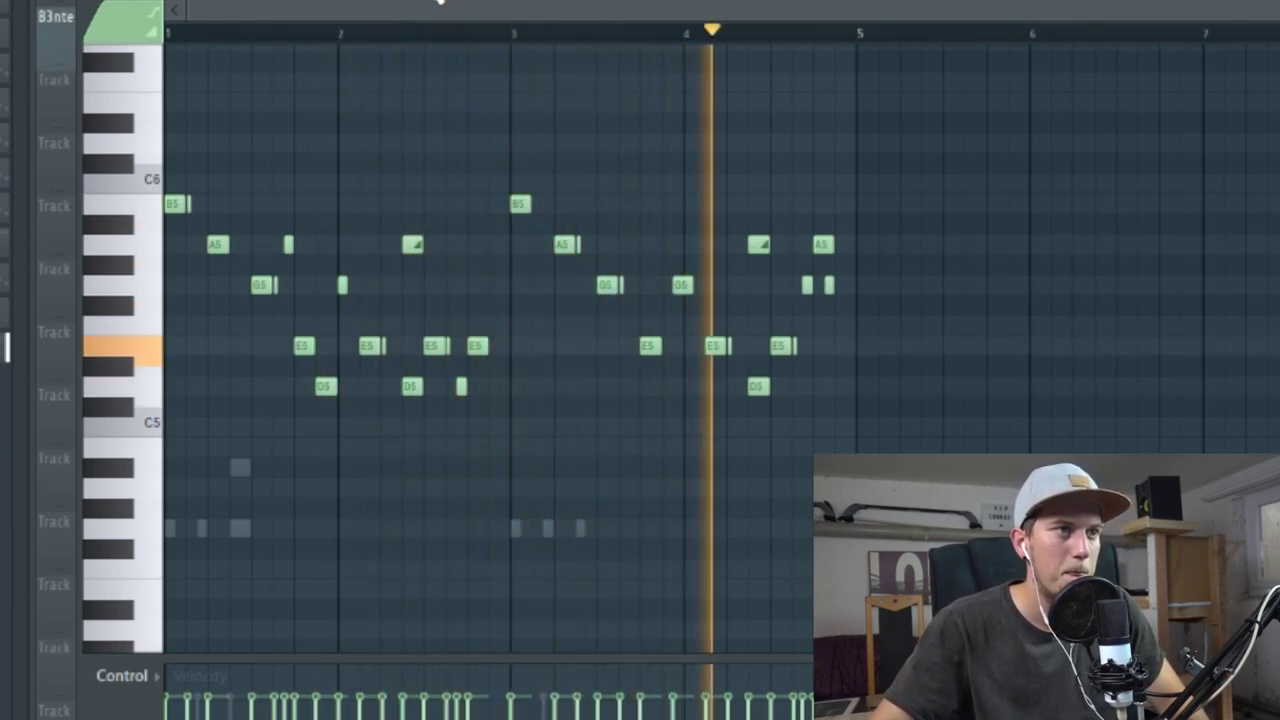
pyautogui.press('space')
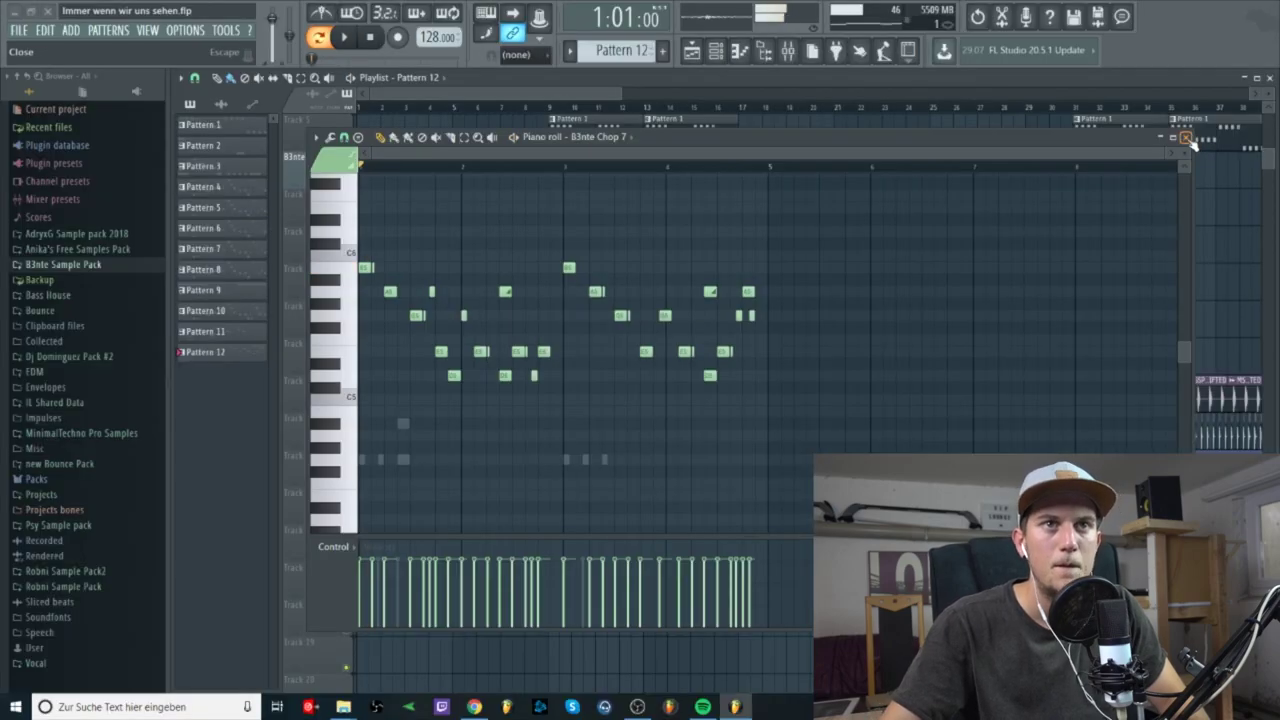
pyautogui.click(1186, 138)
# - Set the playlist's song position to bar 17, at the end of the intro
pyautogui.scroll(4, 409, 126)
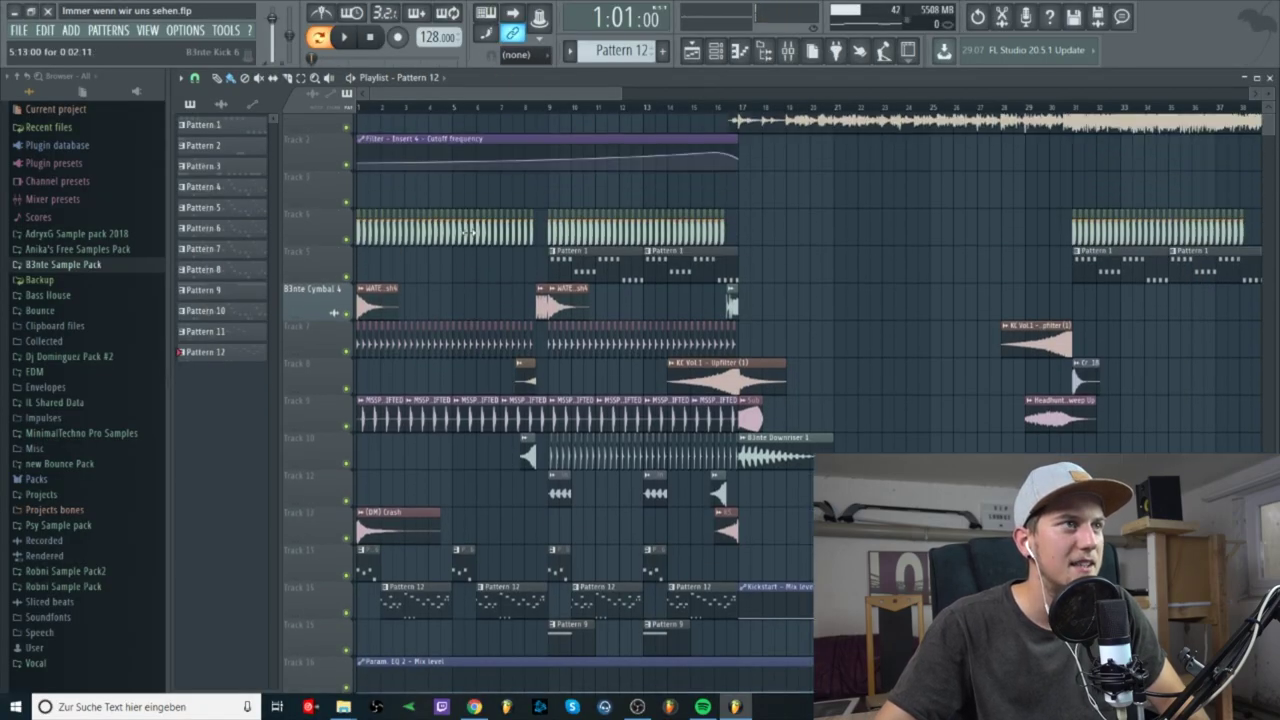
pyautogui.scroll(-5, 466, 117)
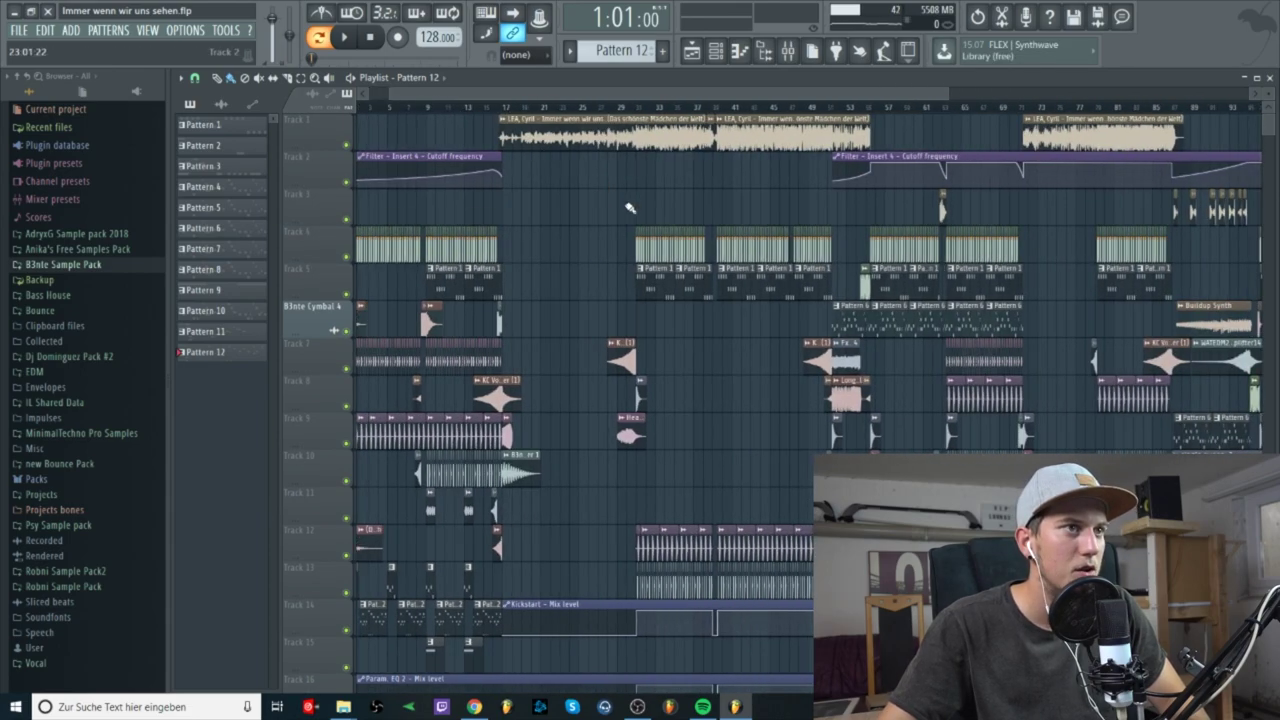
pyautogui.scroll(4, 510, 108)
pyautogui.moveTo(644, 93); pyautogui.dragTo(738, 109)
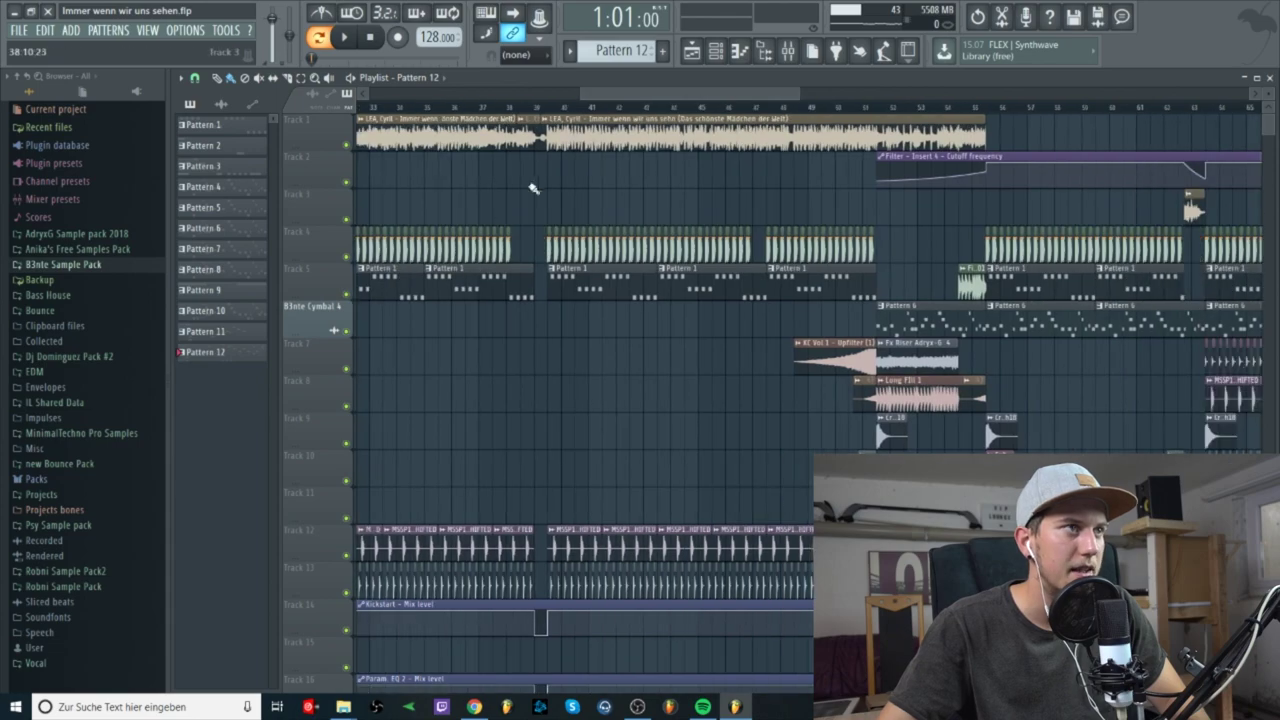
pyautogui.moveTo(602, 98); pyautogui.dragTo(534, 98)
pyautogui.scroll(-4, 517, 107)
pyautogui.click(434, 108)
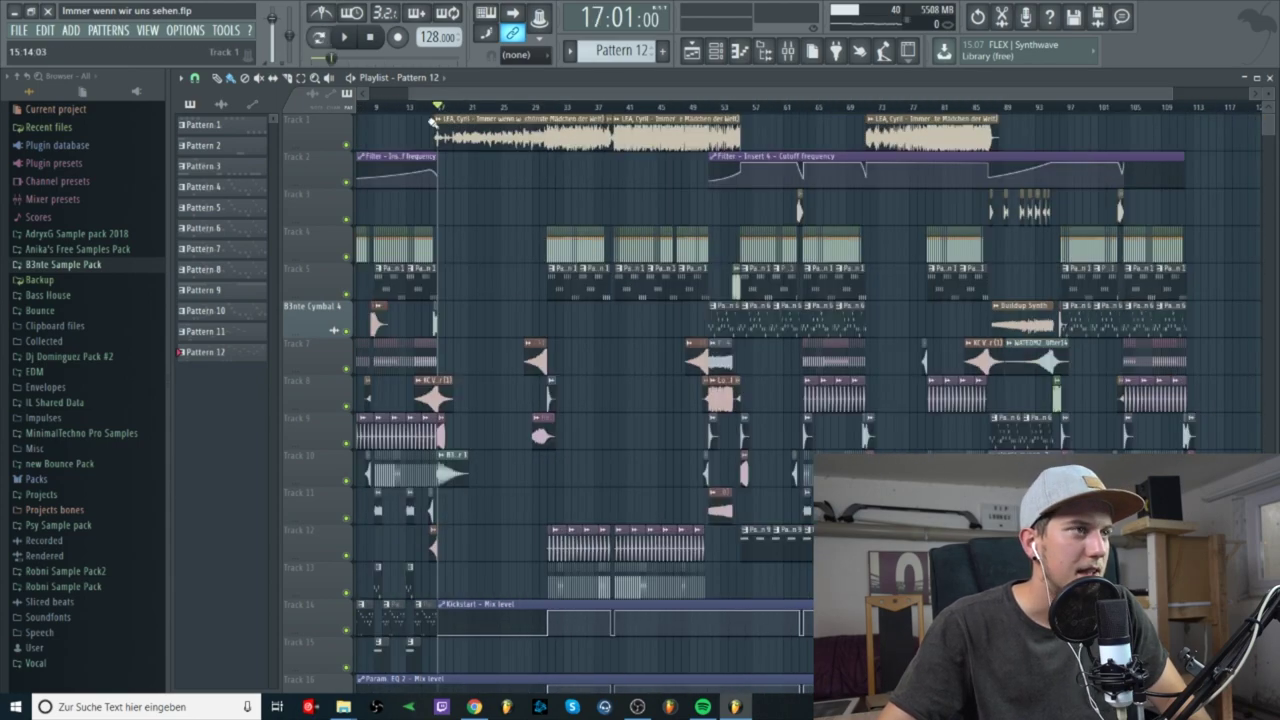
pyautogui.scroll(8, 431, 129)
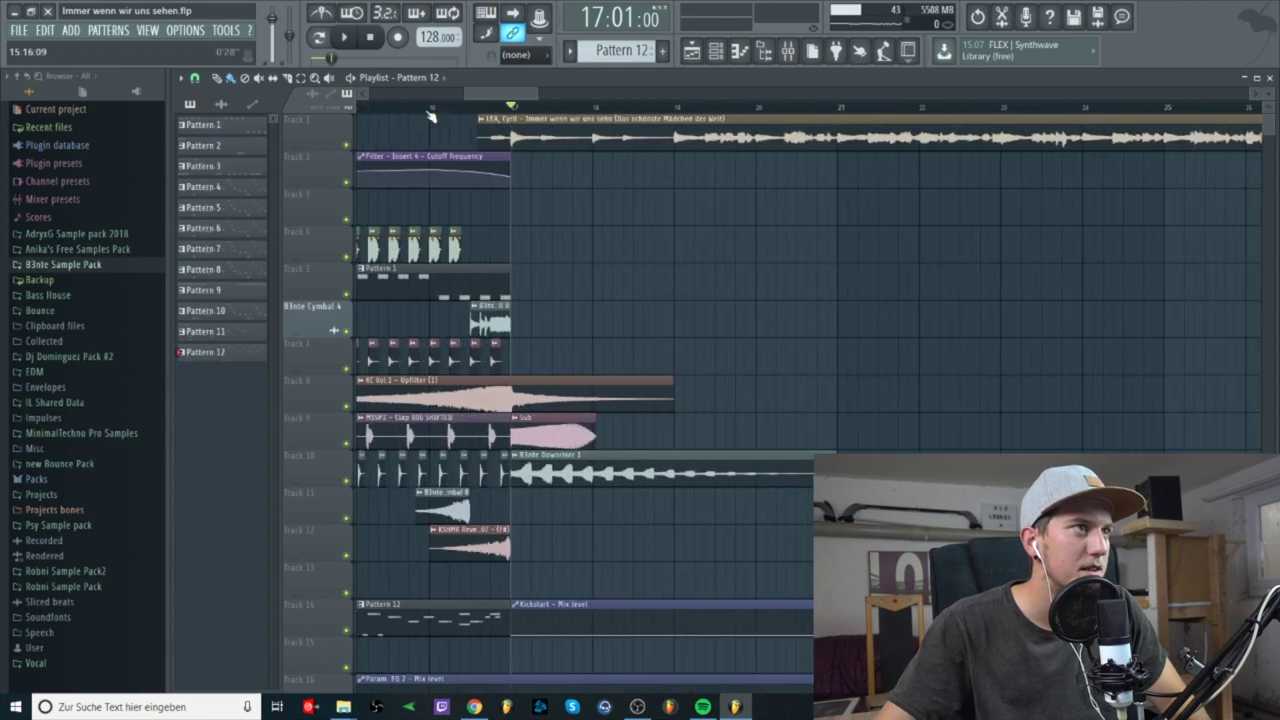
pyautogui.scroll(-4, 514, 108)
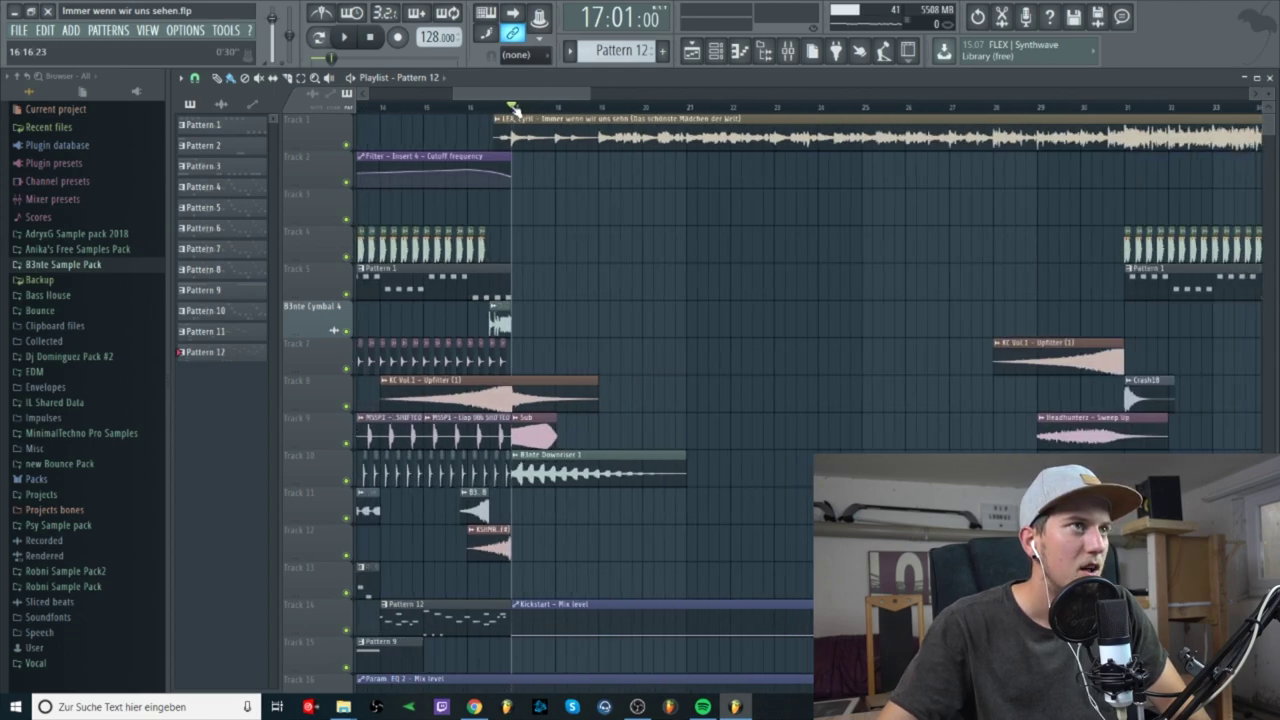
pyautogui.moveTo(602, 98); pyautogui.dragTo(639, 100)
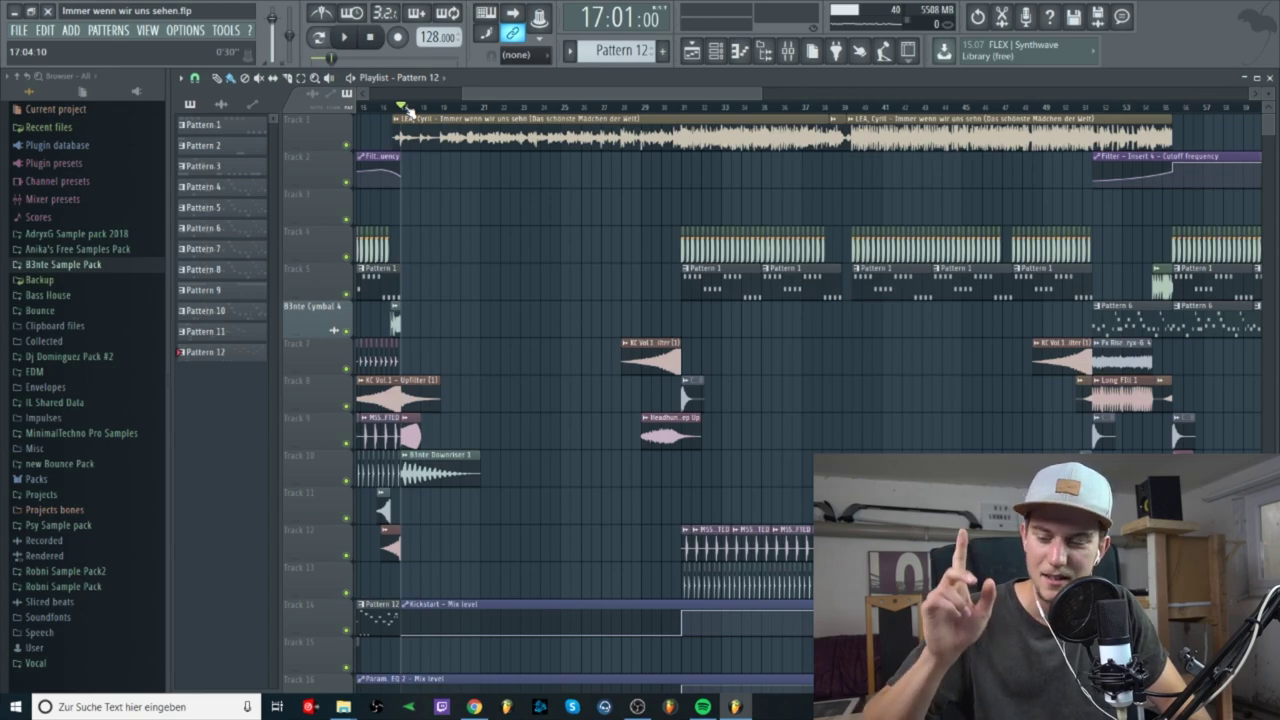
pyautogui.scroll(1, 410, 111)
pyautogui.scroll(1, 411, 113)
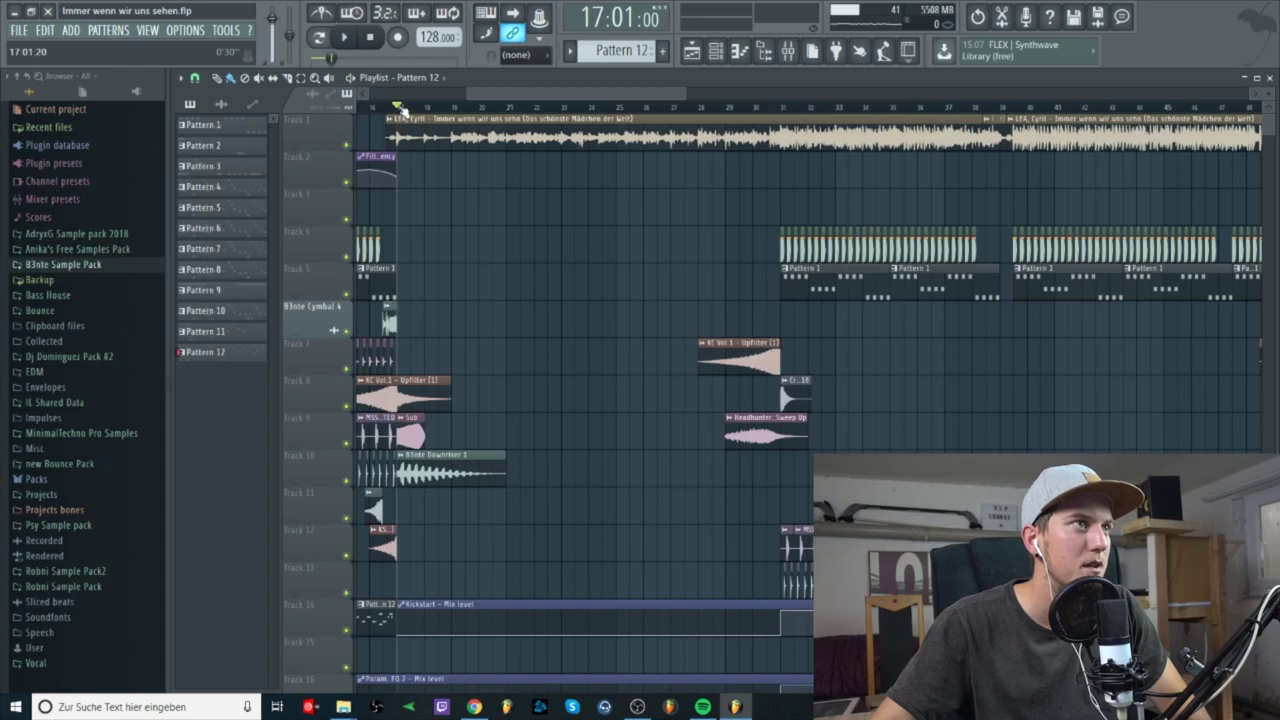
pyautogui.moveTo(405, 109); pyautogui.dragTo(431, 111)
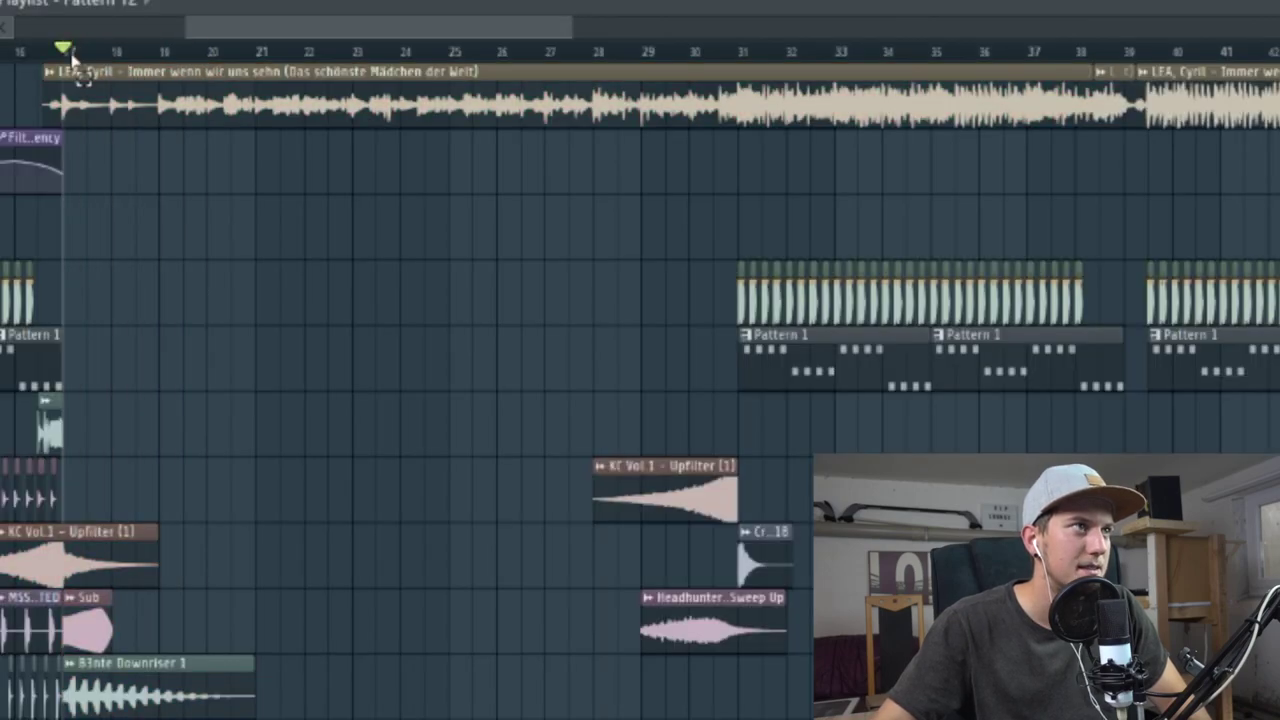
pyautogui.moveTo(123, 62); pyautogui.dragTo(134, 60)
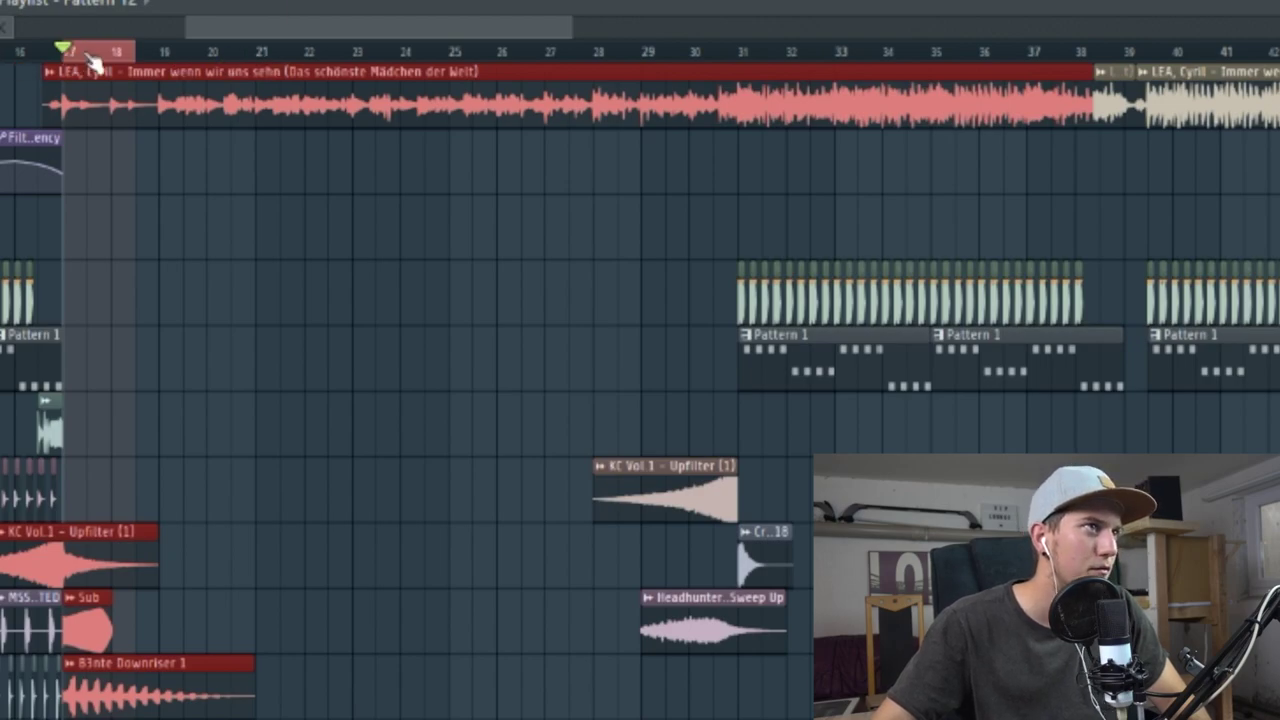
pyautogui.click(113, 50)
pyautogui.click(63, 50)
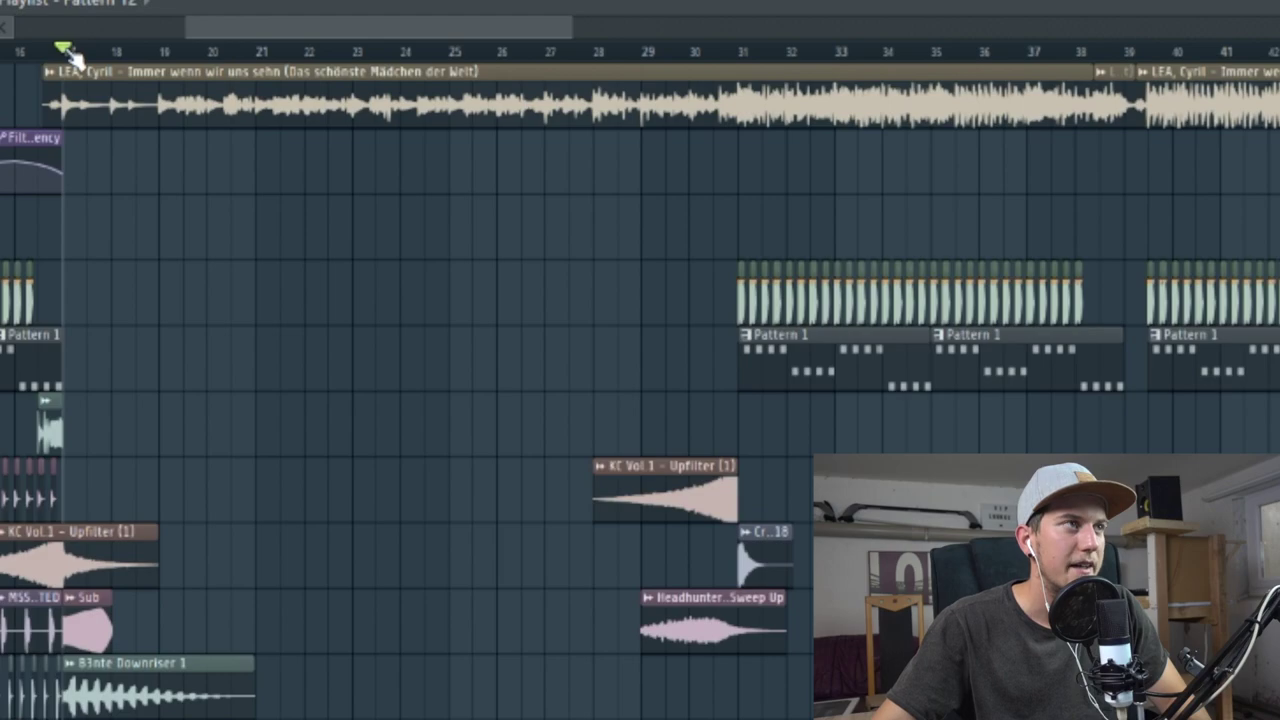
# - Select the playlist time range from bar 17 to the start of the second Cutoff frequency automation clip on Track 2
pyautogui.scroll(-3, 70, 55)
pyautogui.moveTo(64, 50); pyautogui.dragTo(1108, 53)
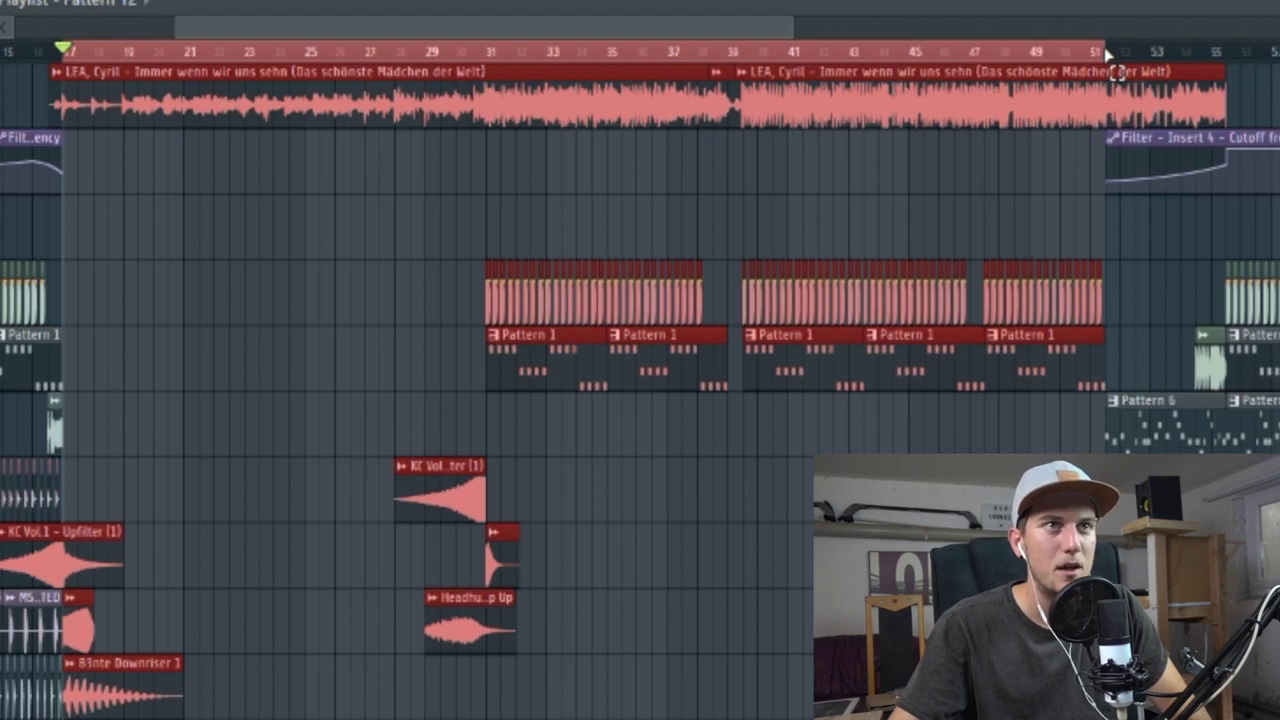
pyautogui.scroll(4, 1147, 78)
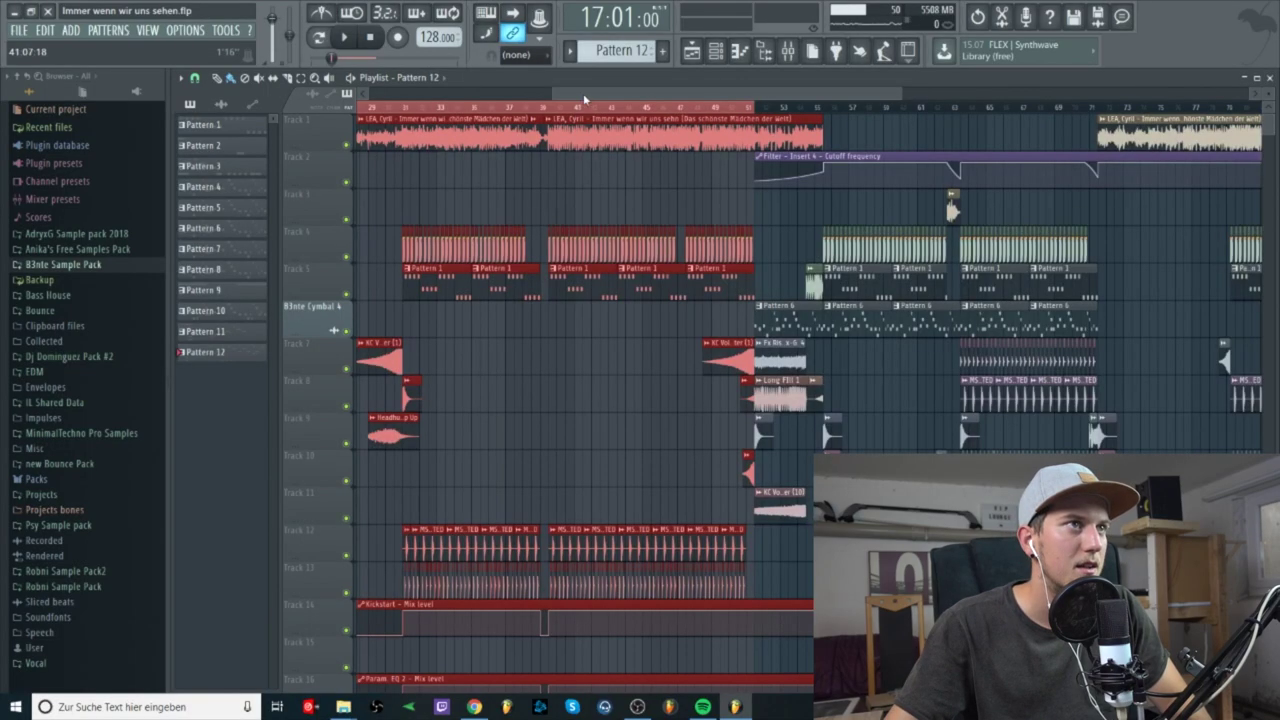
pyautogui.moveTo(583, 93); pyautogui.dragTo(491, 94)
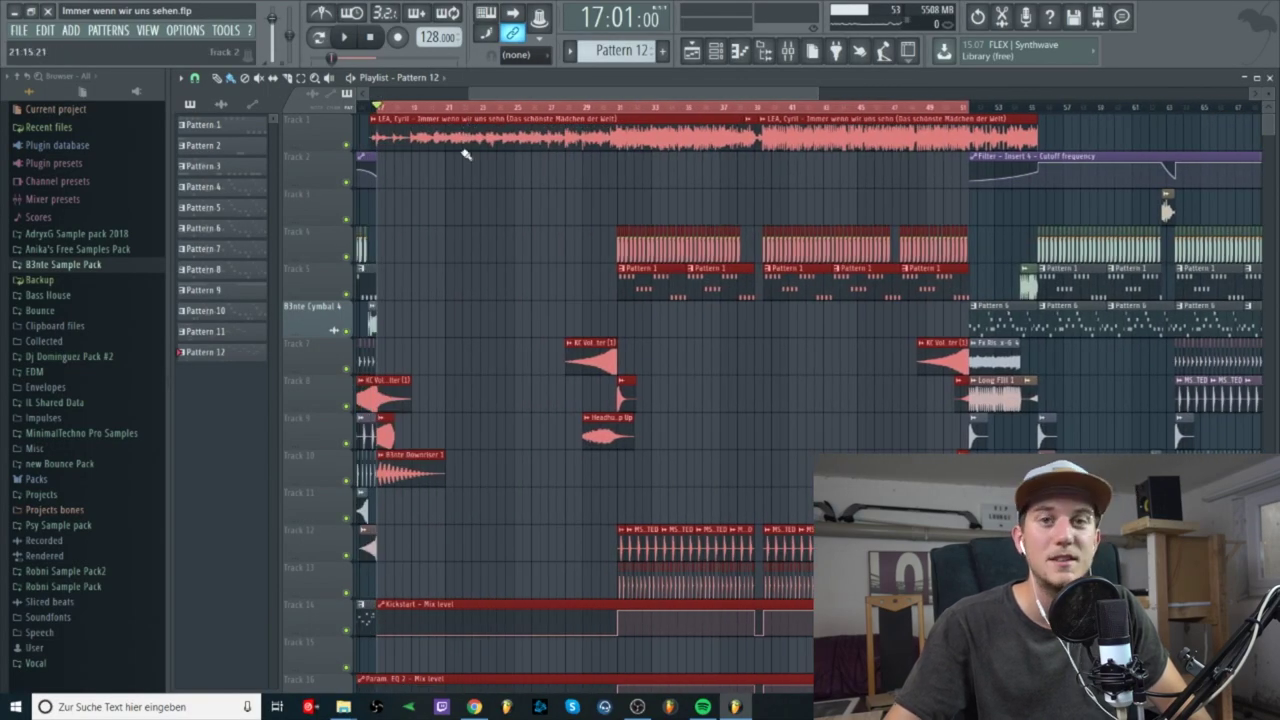
# - Examine the arrangement of the vocal section from bar 17 to the end of the marked range, including its transitions
pyautogui.scroll(-2, 462, 155)
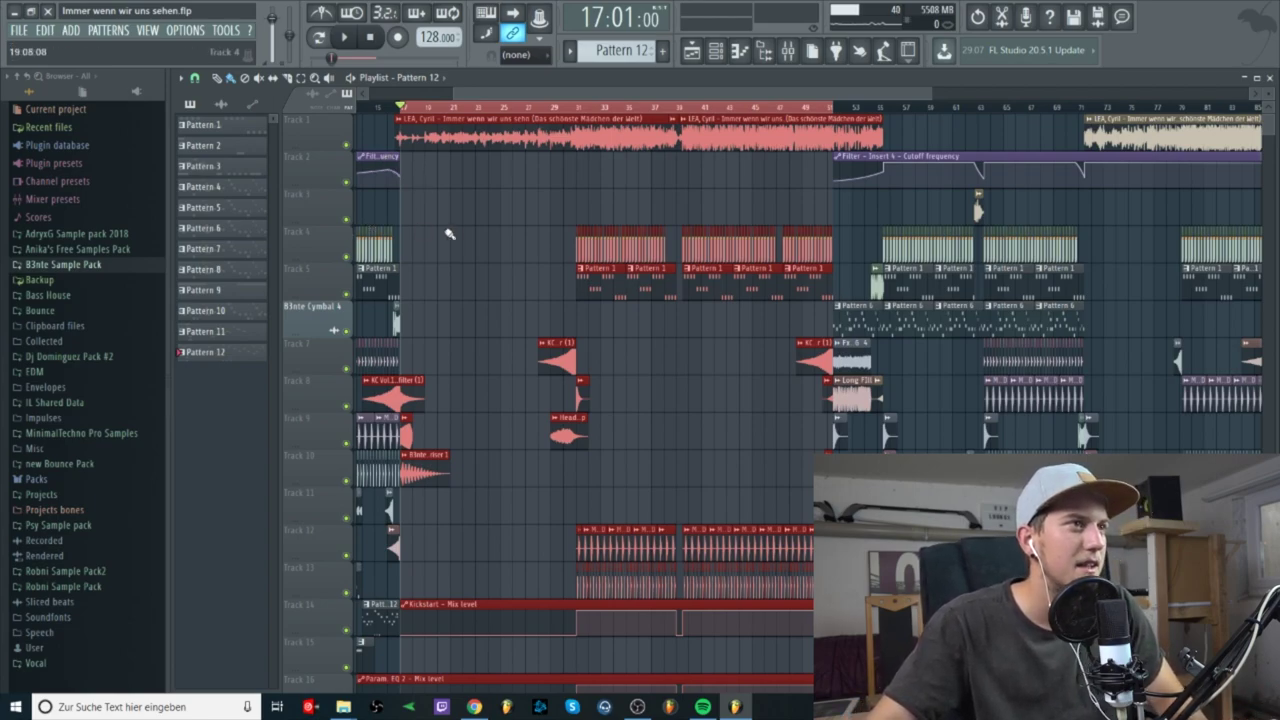
pyautogui.scroll(3, 410, 234)
pyautogui.scroll(2, 404, 235)
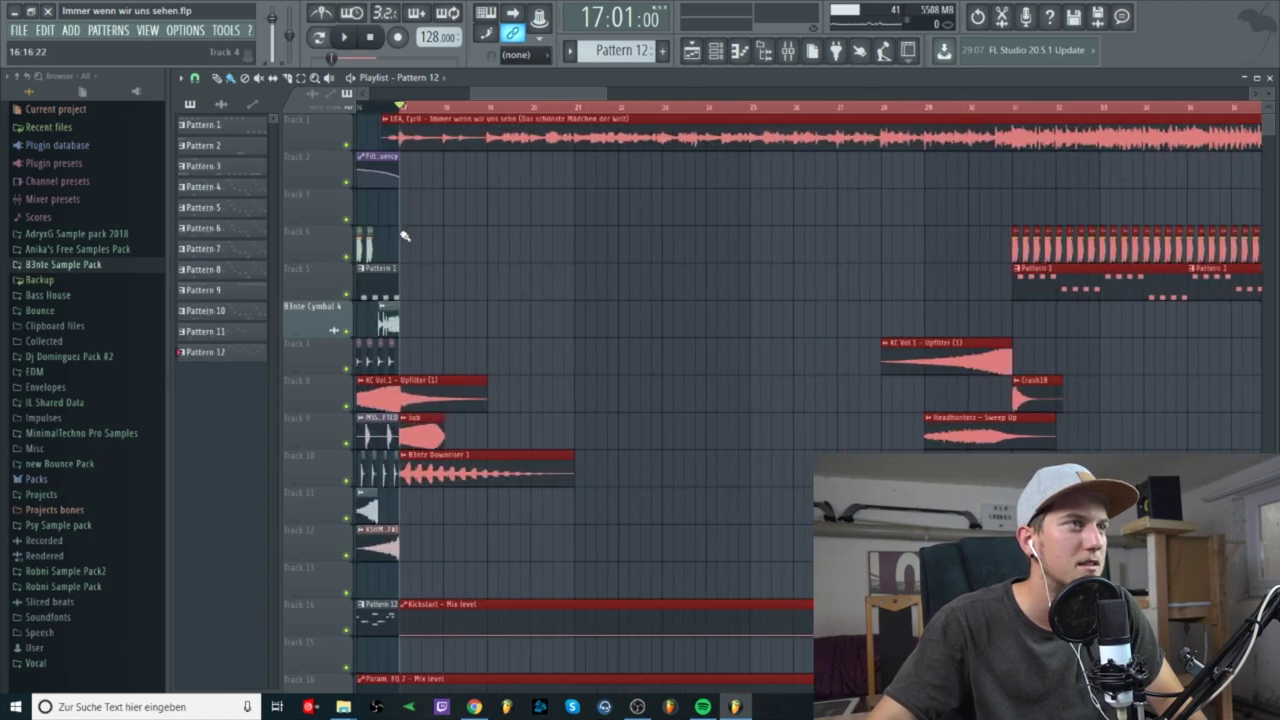
pyautogui.scroll(-6, 450, 240)
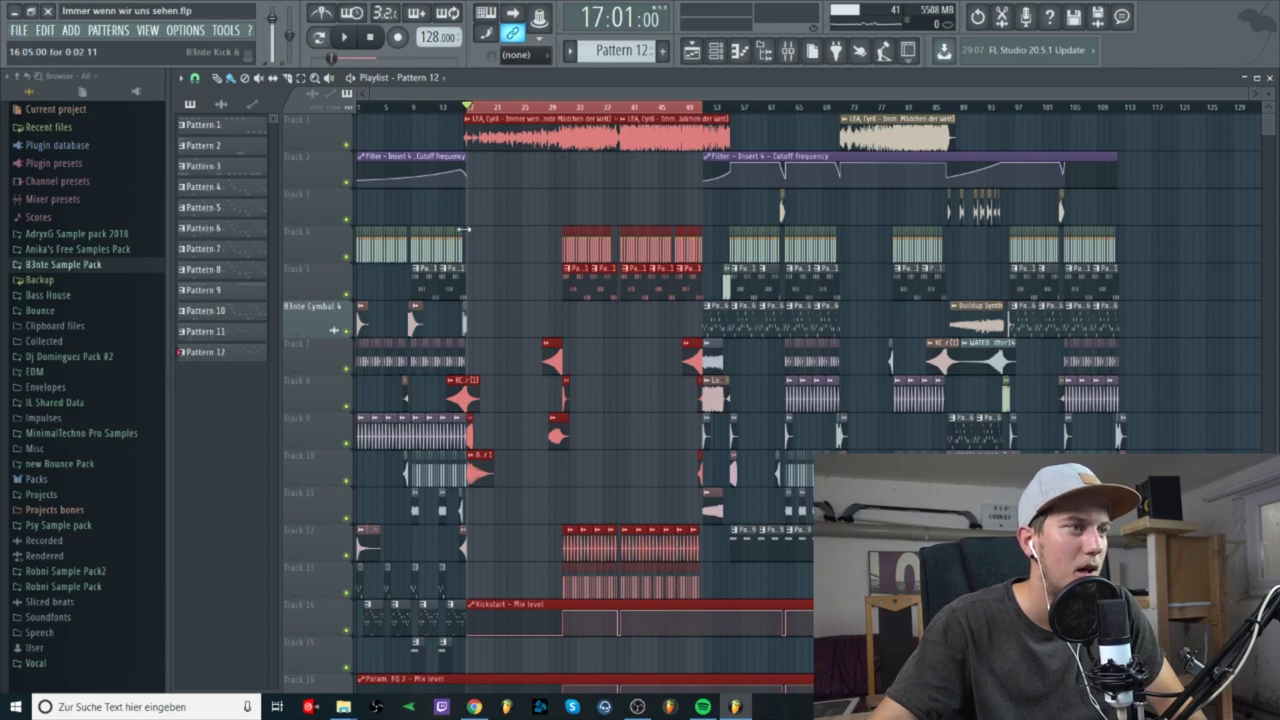
pyautogui.scroll(4, 463, 230)
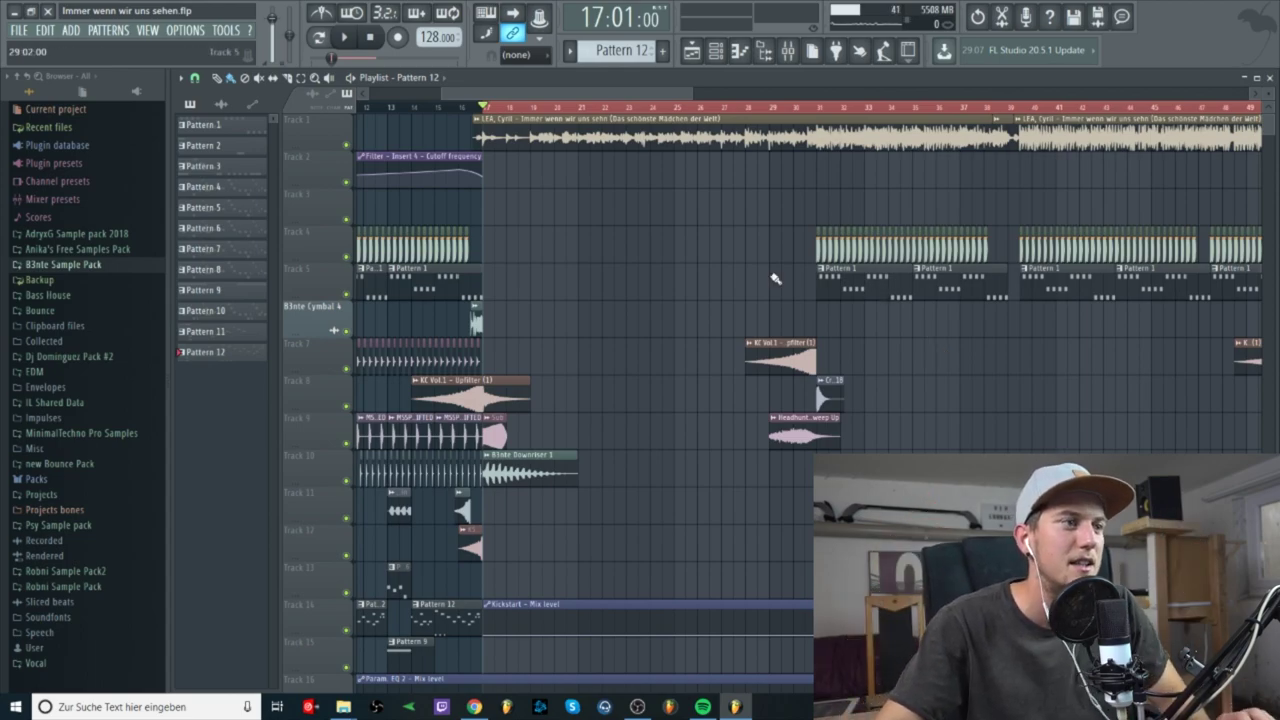
pyautogui.scroll(-5, 697, 332)
pyautogui.scroll(5, 669, 357)
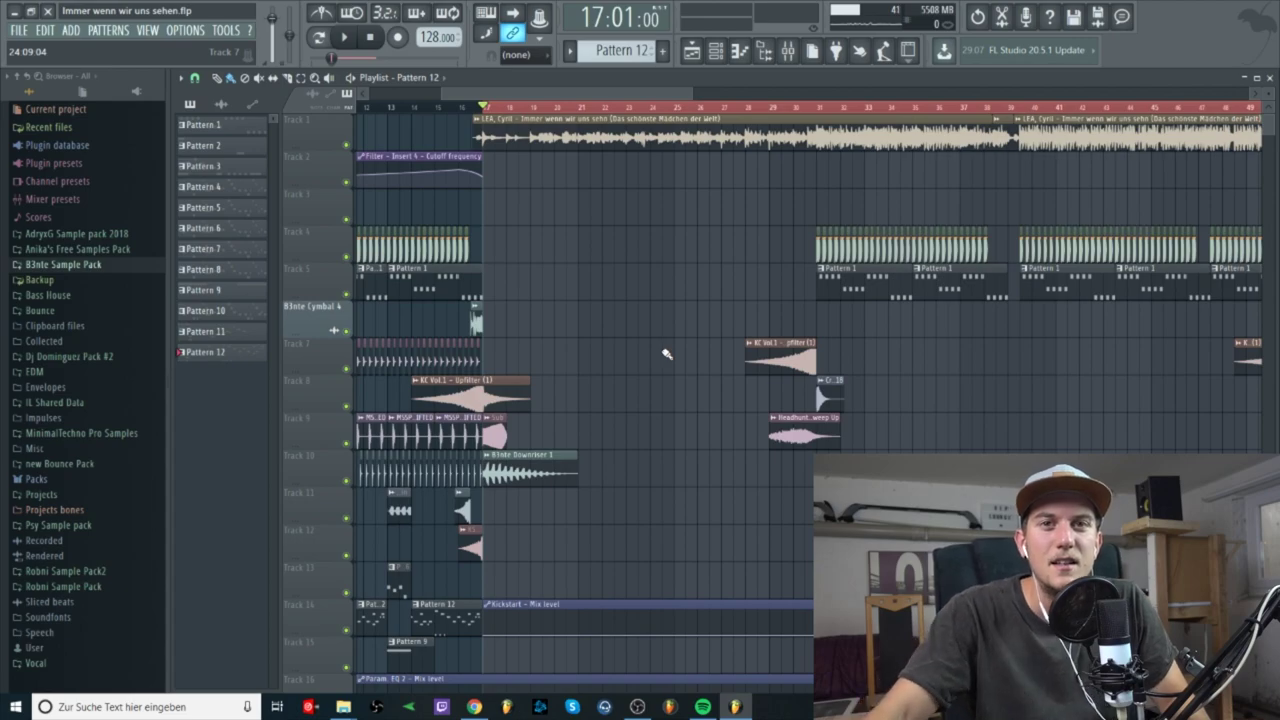
pyautogui.scroll(-3, 667, 353)
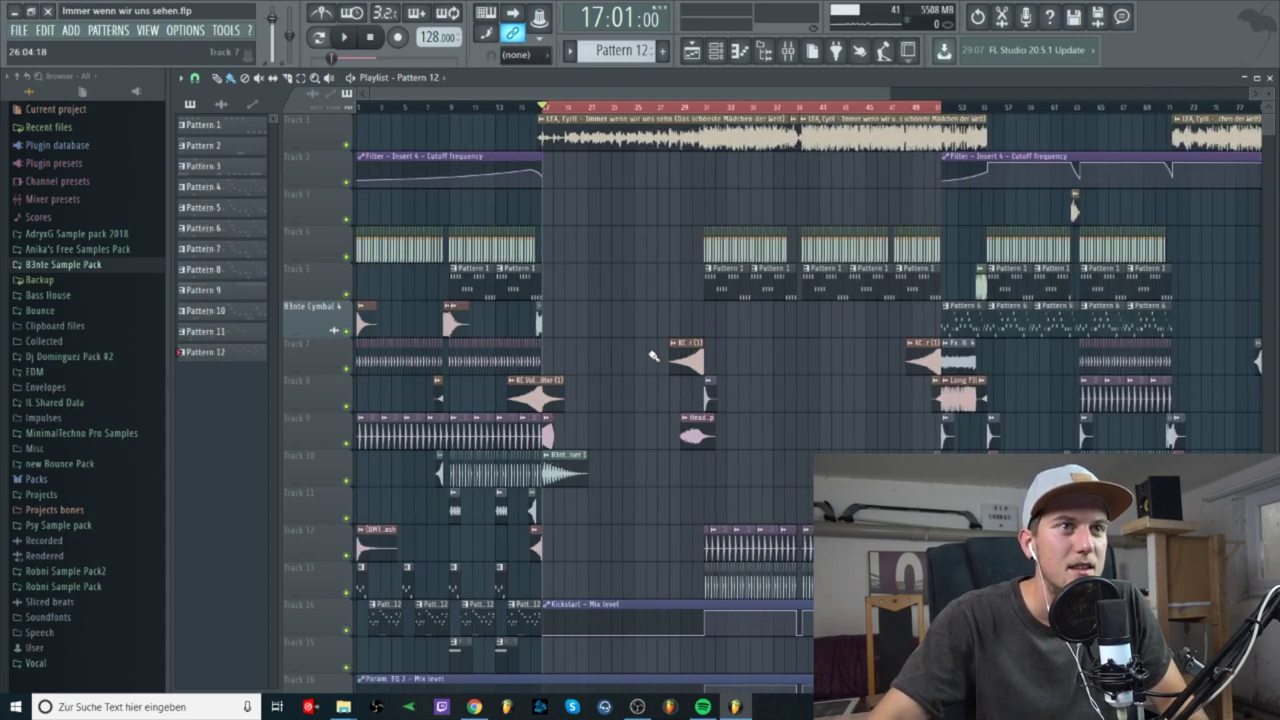
pyautogui.scroll(5, 652, 356)
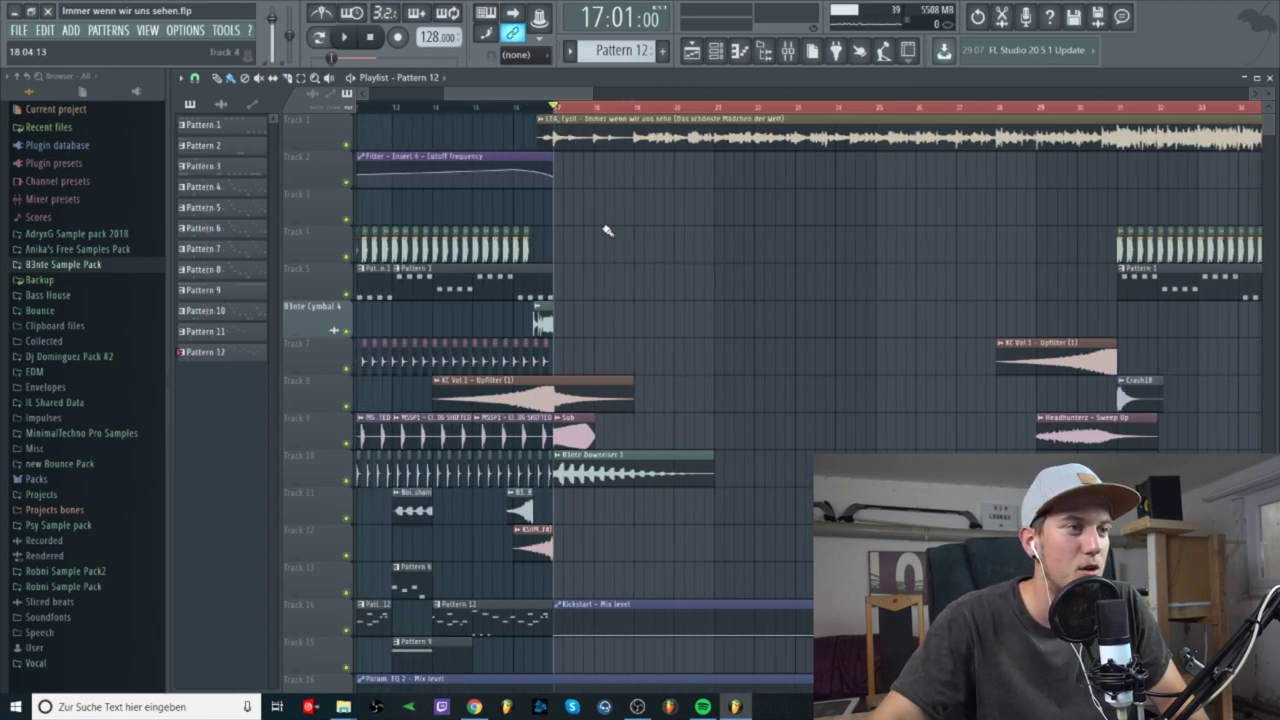
pyautogui.scroll(-2, 607, 231)
pyautogui.moveTo(630, 92); pyautogui.dragTo(684, 97)
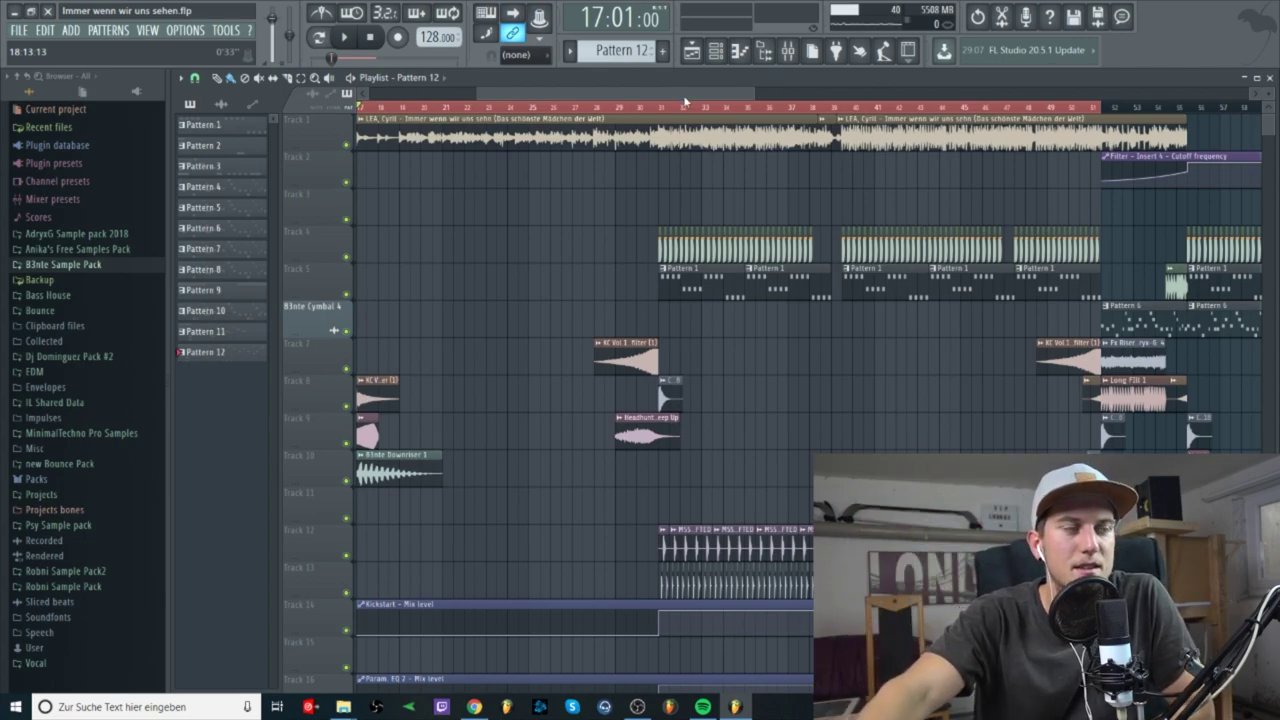
# - Clear the playlist's time selection that starts at bar 17
pyautogui.moveTo(684, 100); pyautogui.dragTo(656, 94)
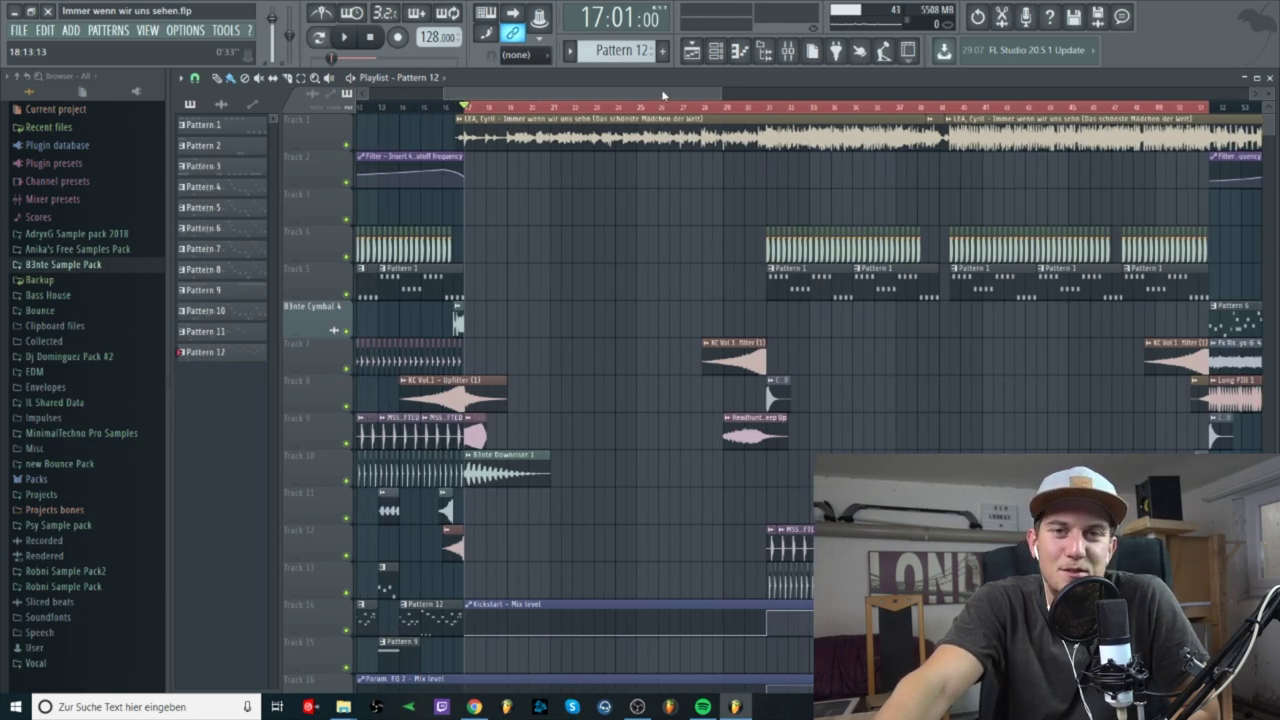
pyautogui.scroll(6, 471, 176)
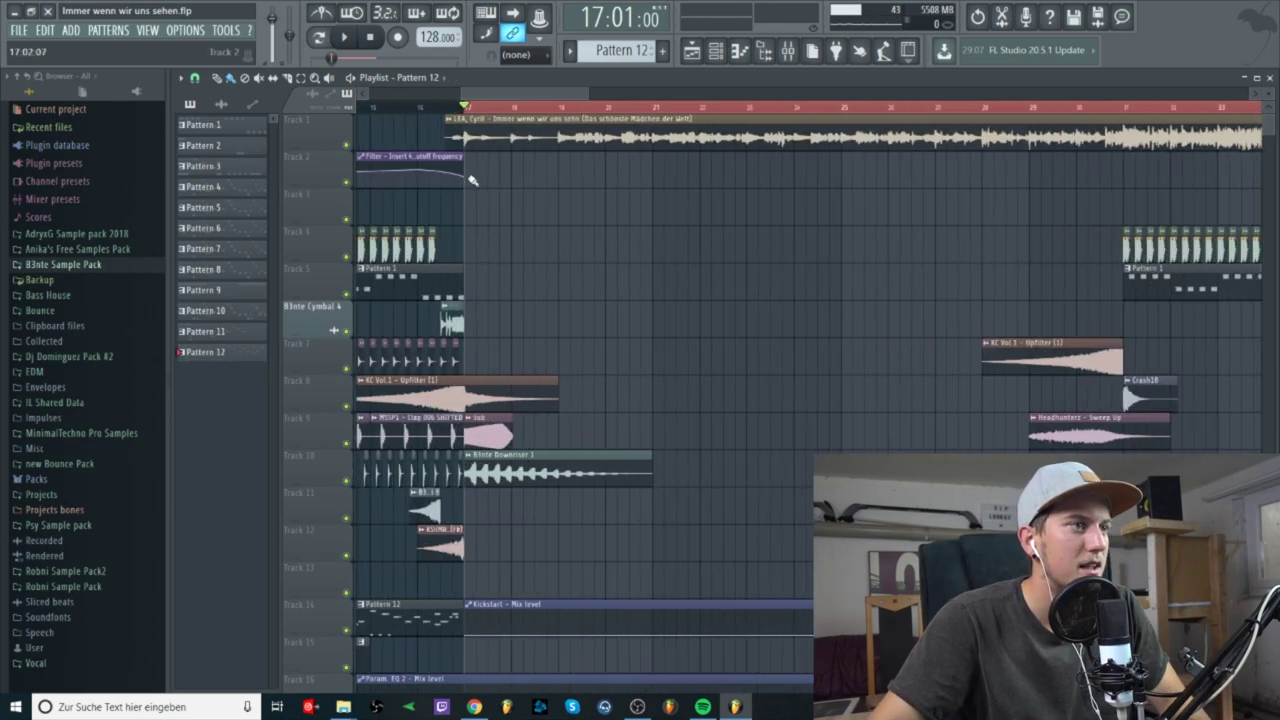
pyautogui.moveTo(487, 96); pyautogui.dragTo(458, 116)
pyautogui.scroll(-6, 525, 128)
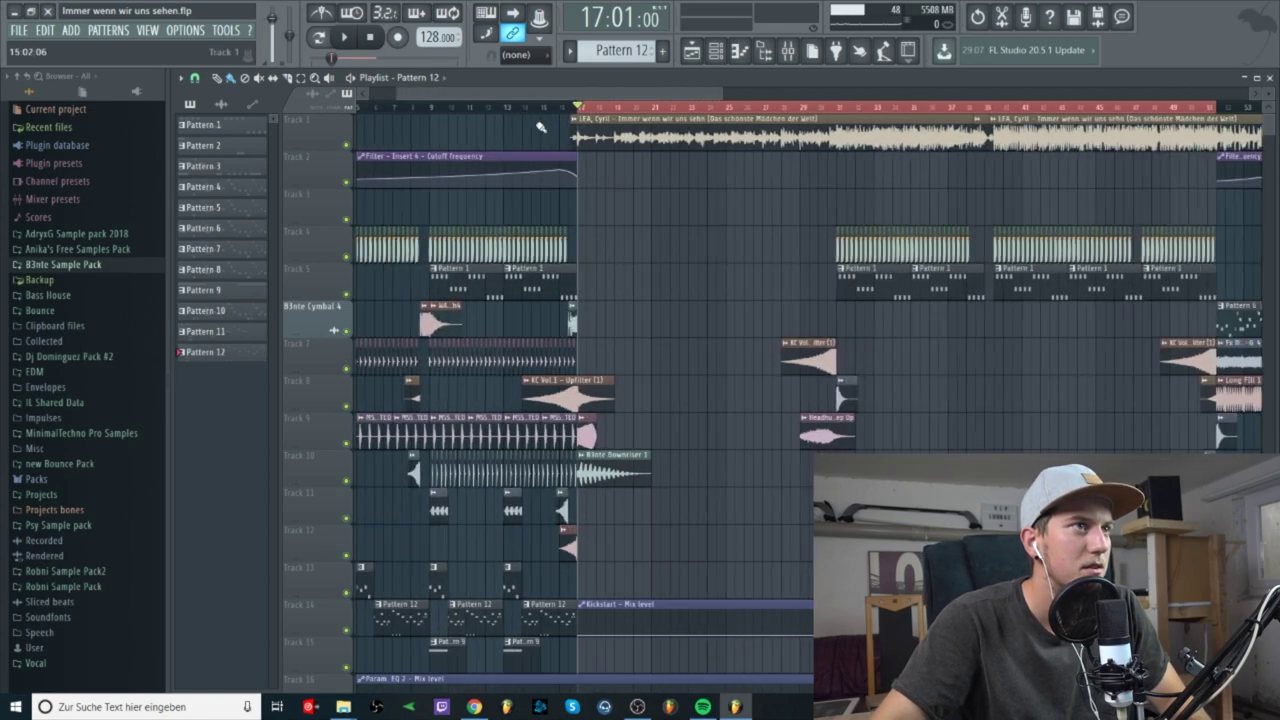
pyautogui.scroll(4, 606, 166)
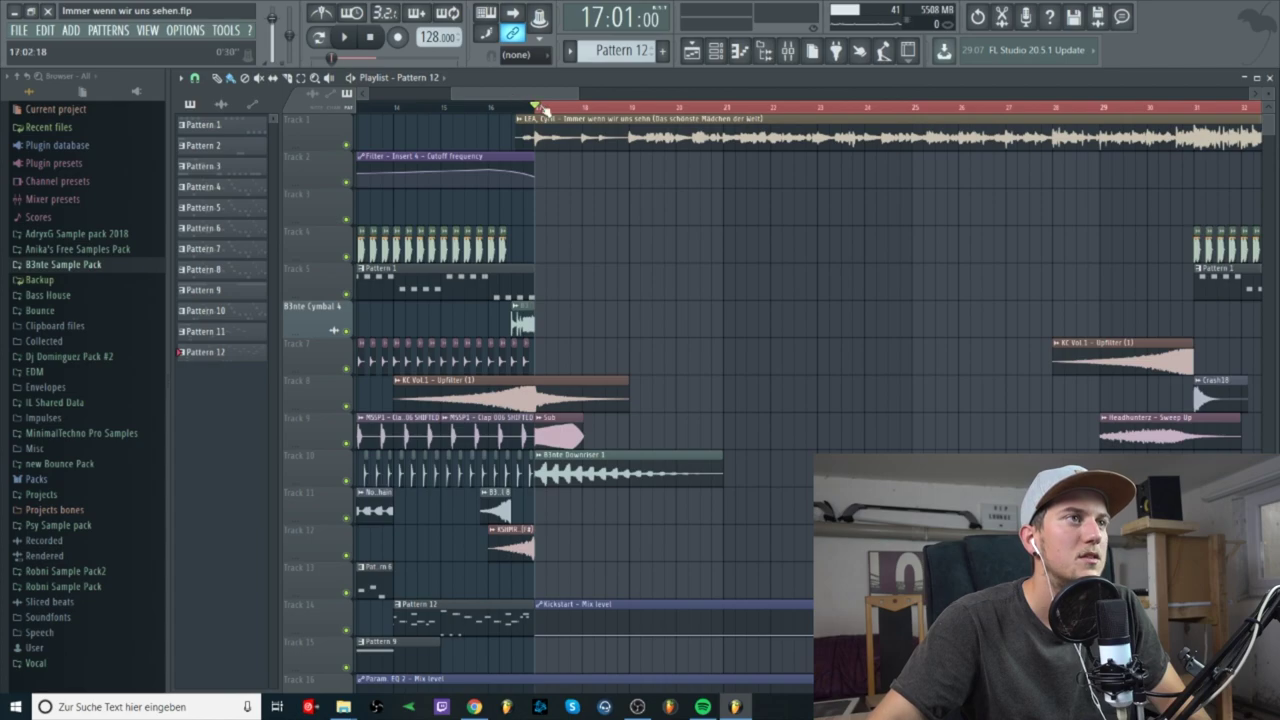
pyautogui.click(539, 107)
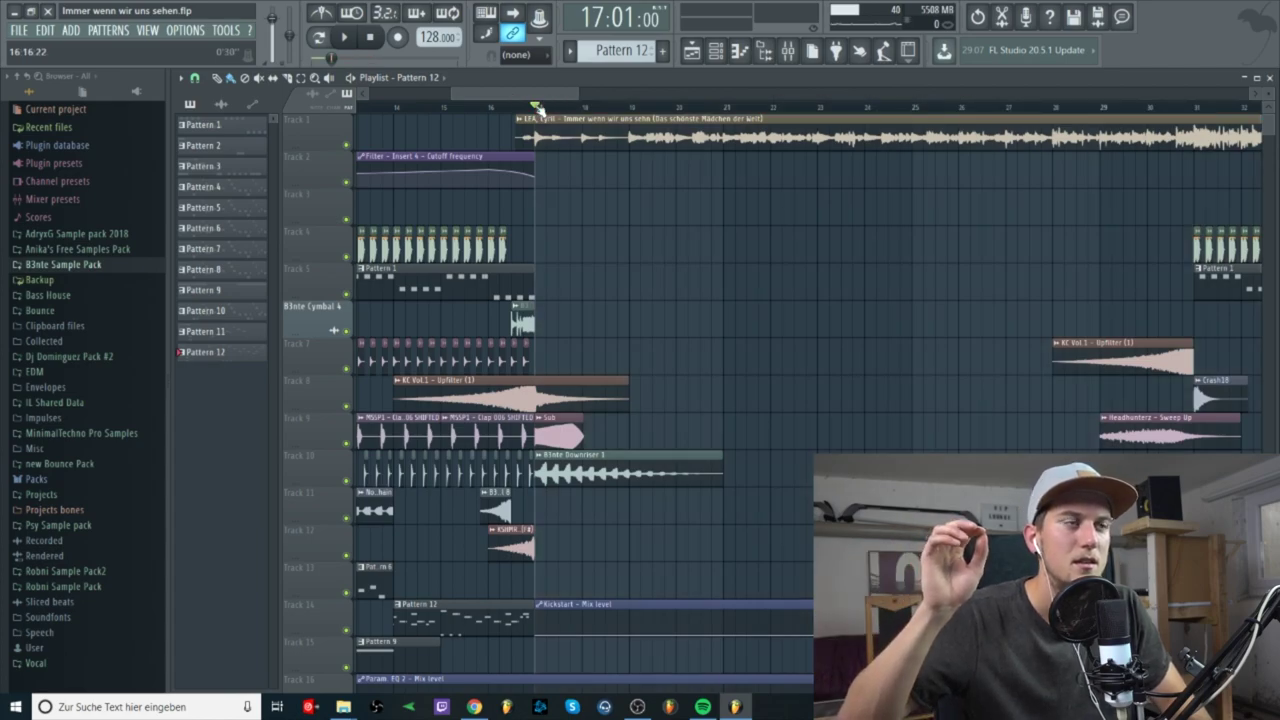
# - Move the song position back into the intro's last bars, to 15:13:00
pyautogui.scroll(-2, 537, 298)
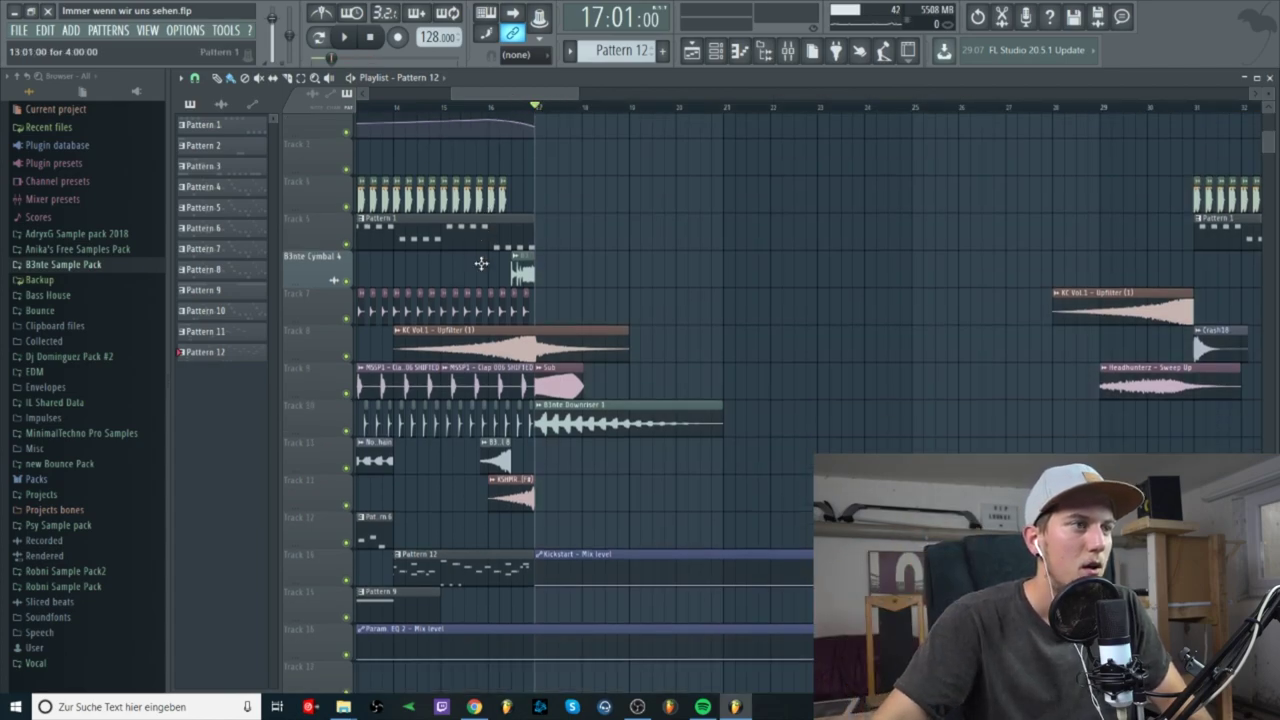
pyautogui.click(395, 107)
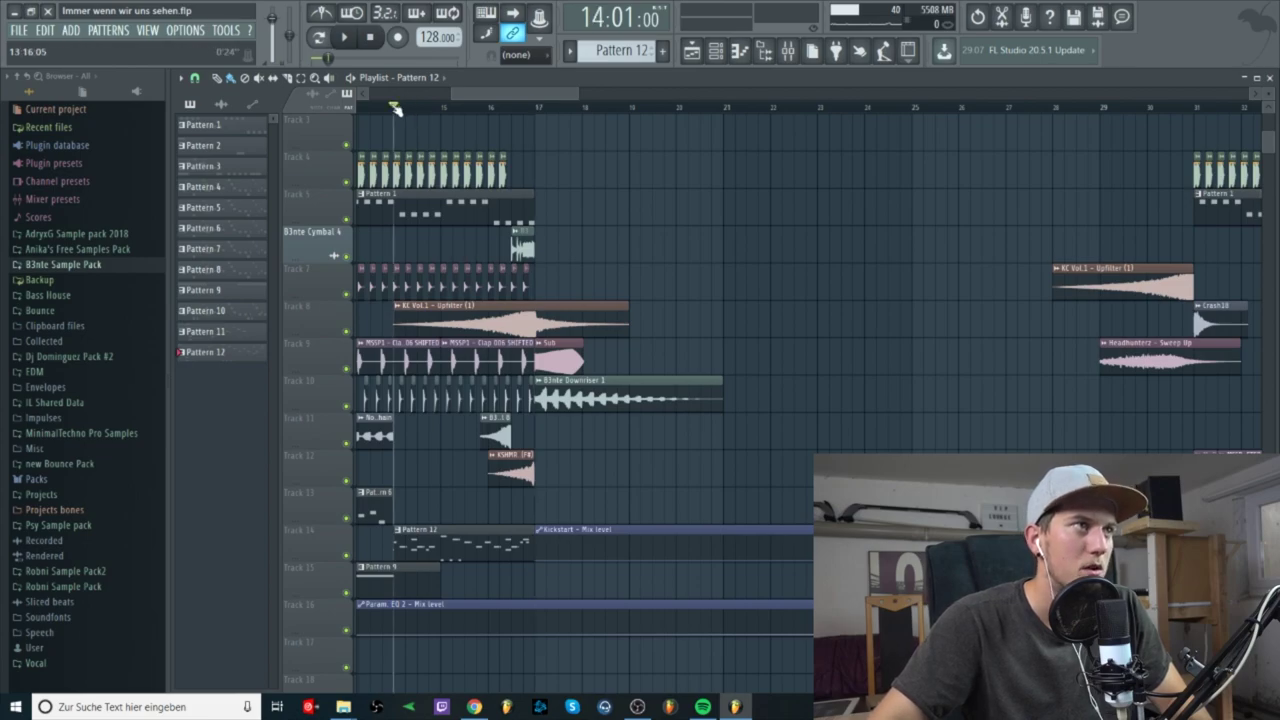
pyautogui.moveTo(400, 111); pyautogui.dragTo(477, 115)
pyautogui.scroll(2, 560, 190)
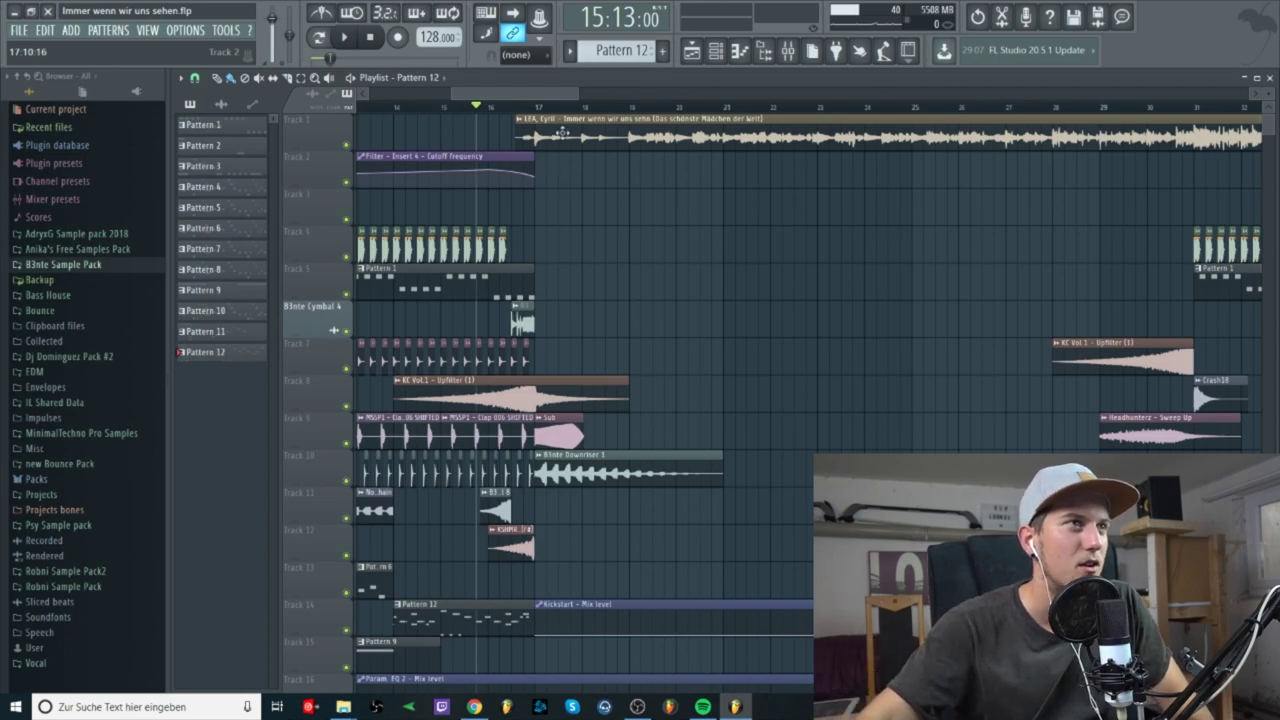
# - Open the B3nte Fill 8 and KC Vol.1 - Upfilter samples around bar 17, audition them, and close their windows
pyautogui.click(567, 145)
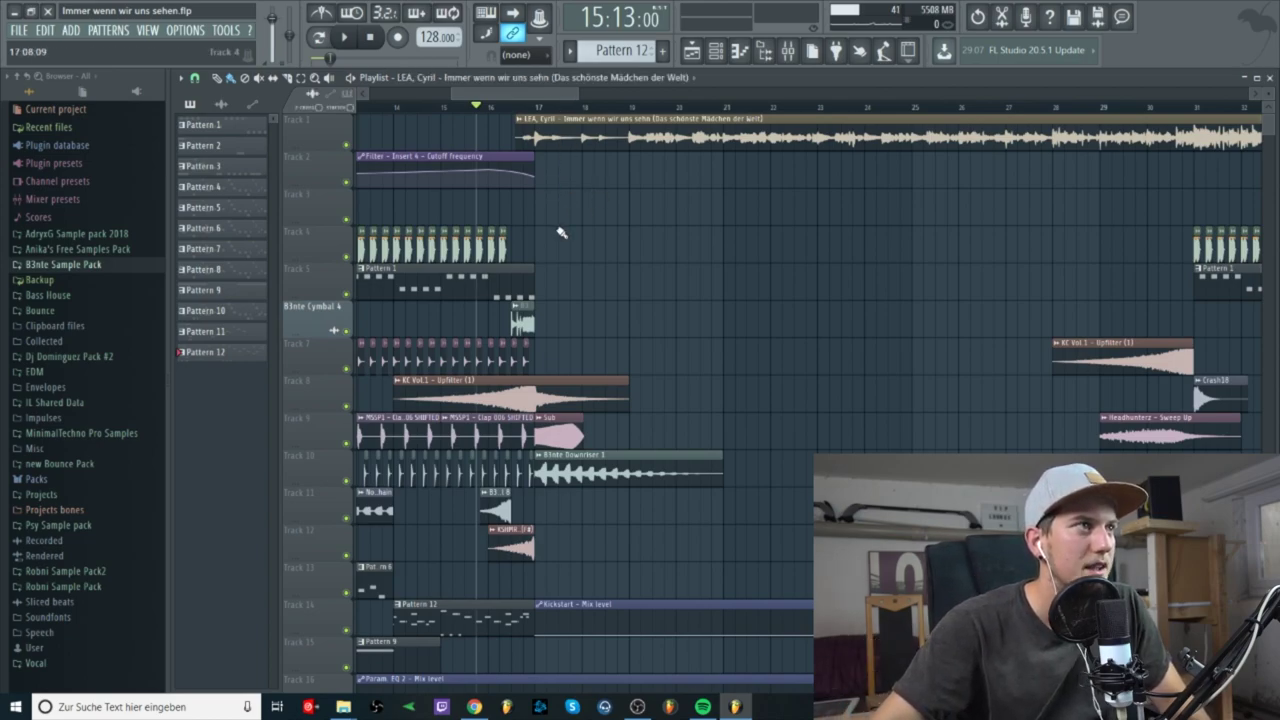
pyautogui.scroll(3, 547, 335)
pyautogui.doubleClick(456, 323)
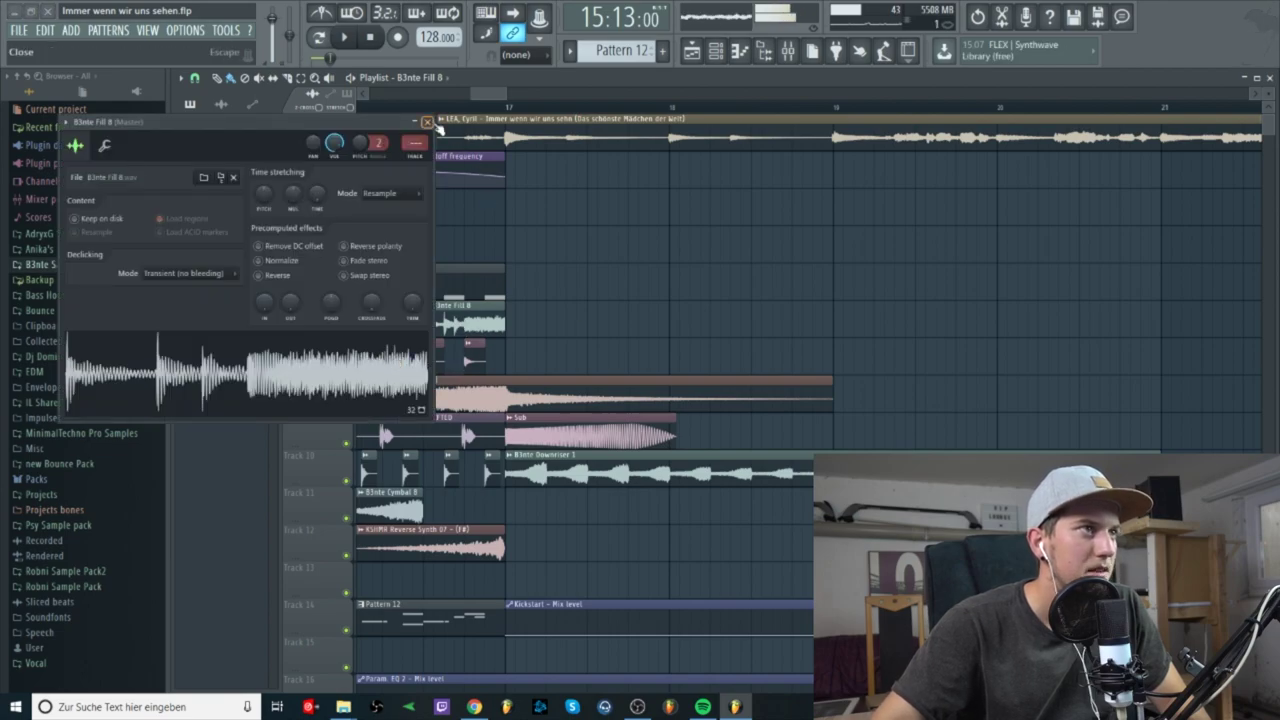
pyautogui.click(429, 122)
pyautogui.doubleClick(453, 392)
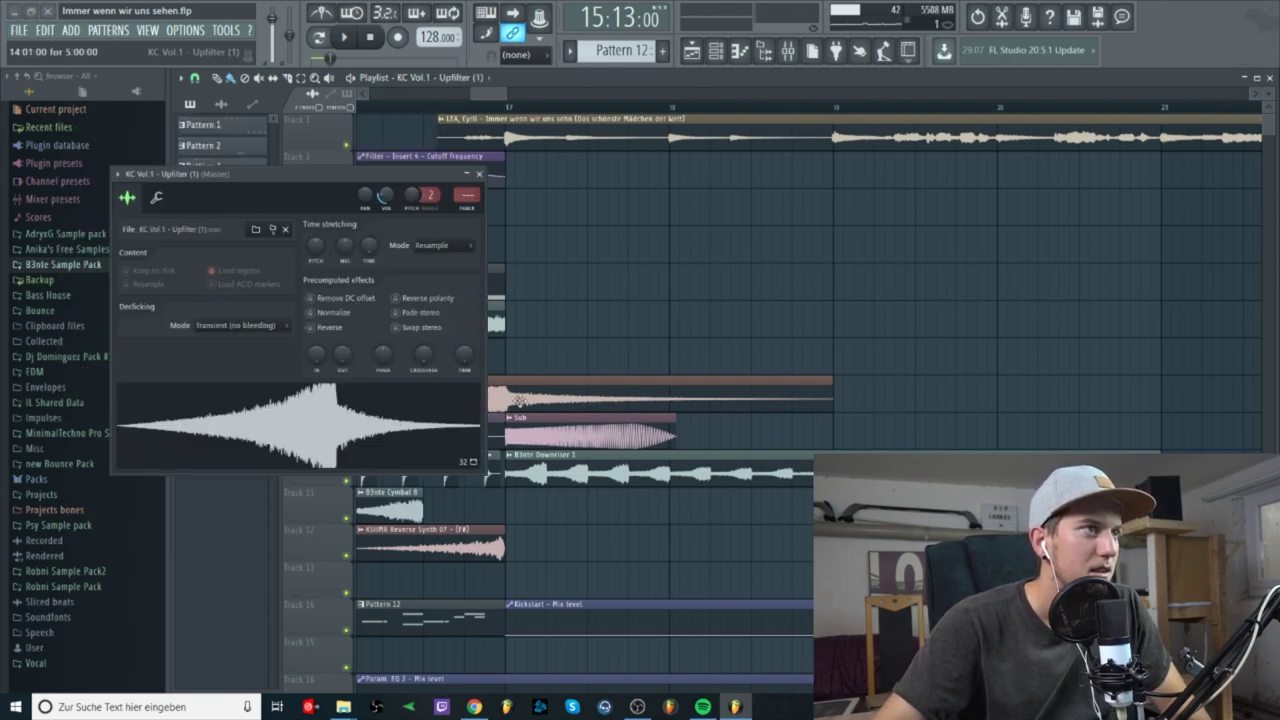
pyautogui.click(480, 175)
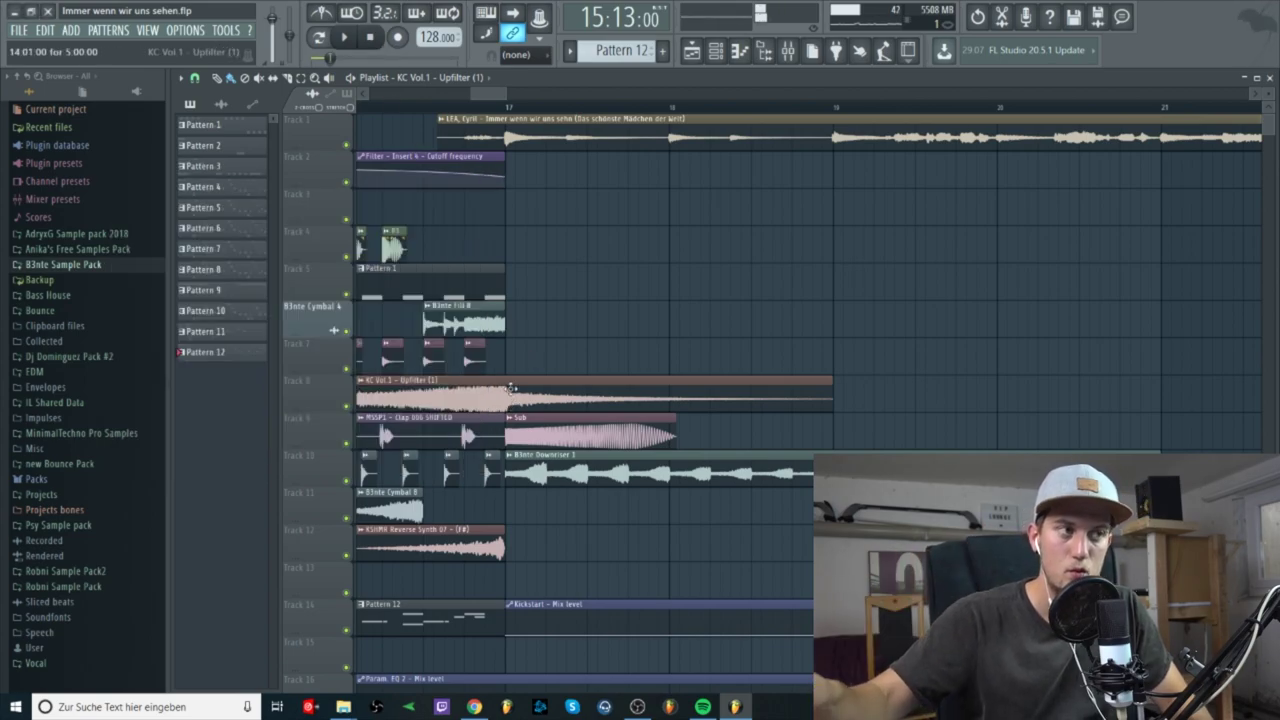
# - Open the KSHMR Reverse Synth 07 sample on Track 12 before bar 17, audition it, and close its window
pyautogui.scroll(-2, 510, 390)
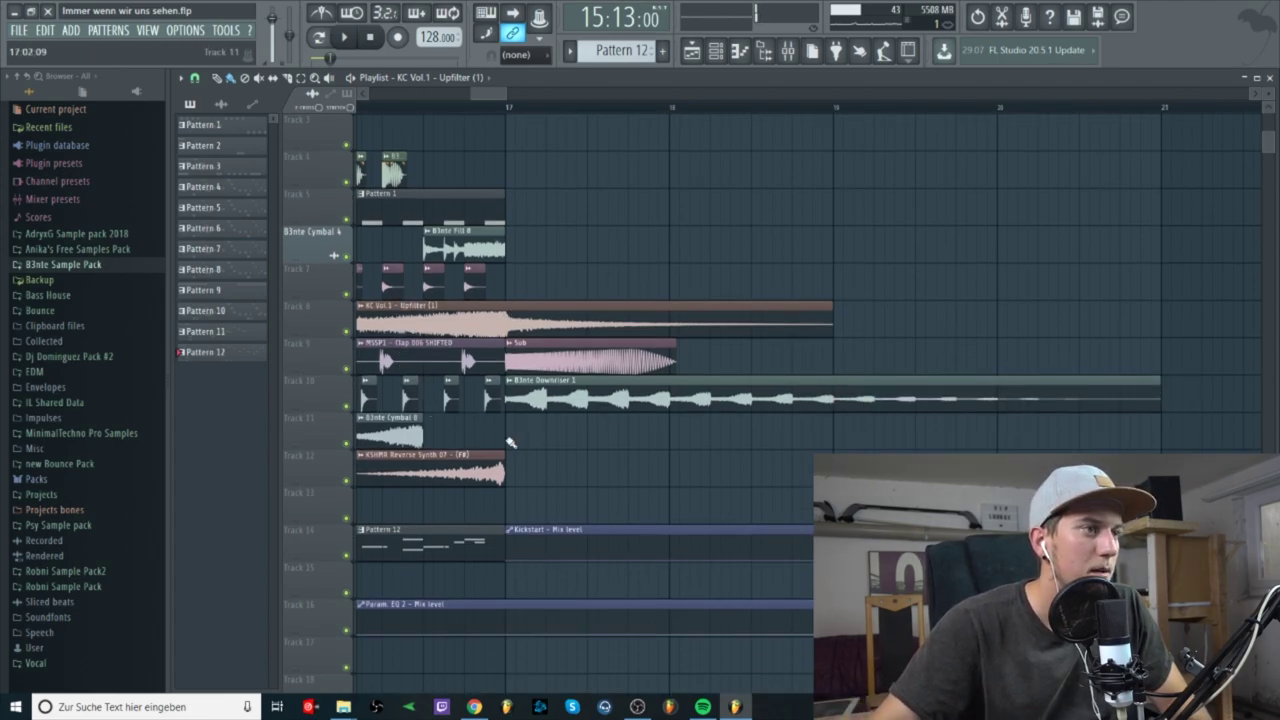
pyautogui.doubleClick(467, 460)
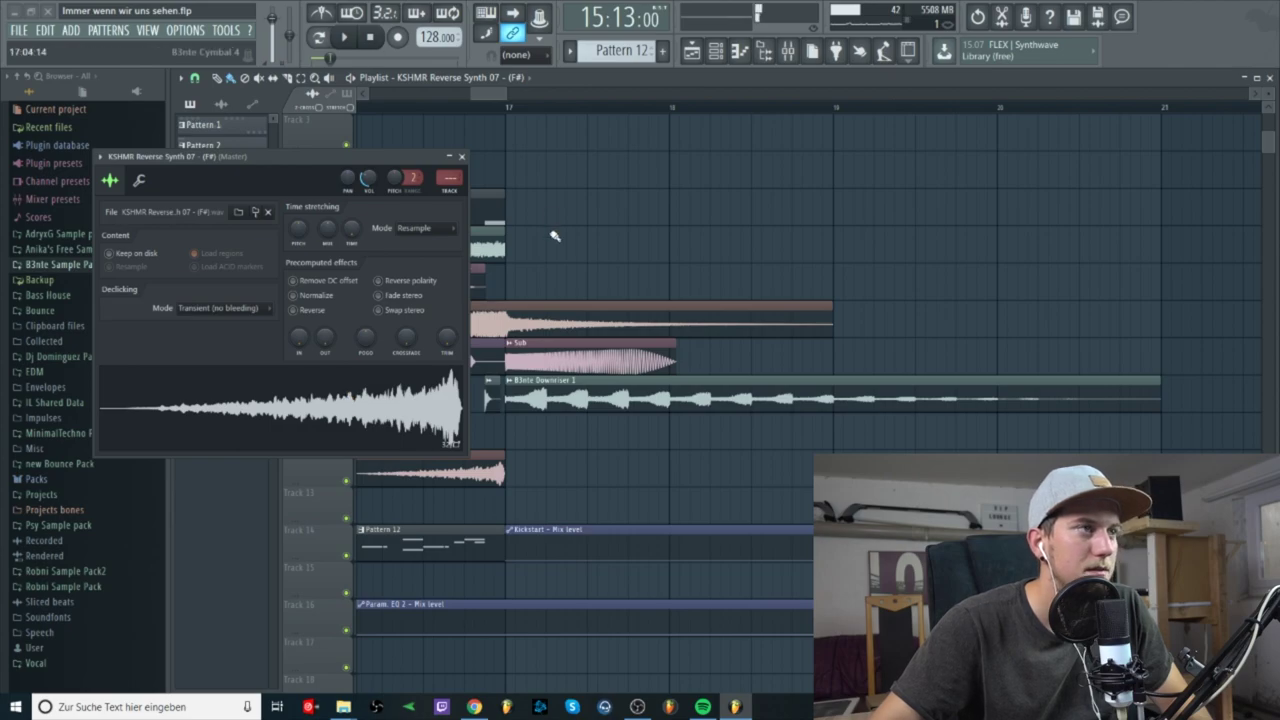
pyautogui.click(461, 156)
pyautogui.scroll(2, 545, 158)
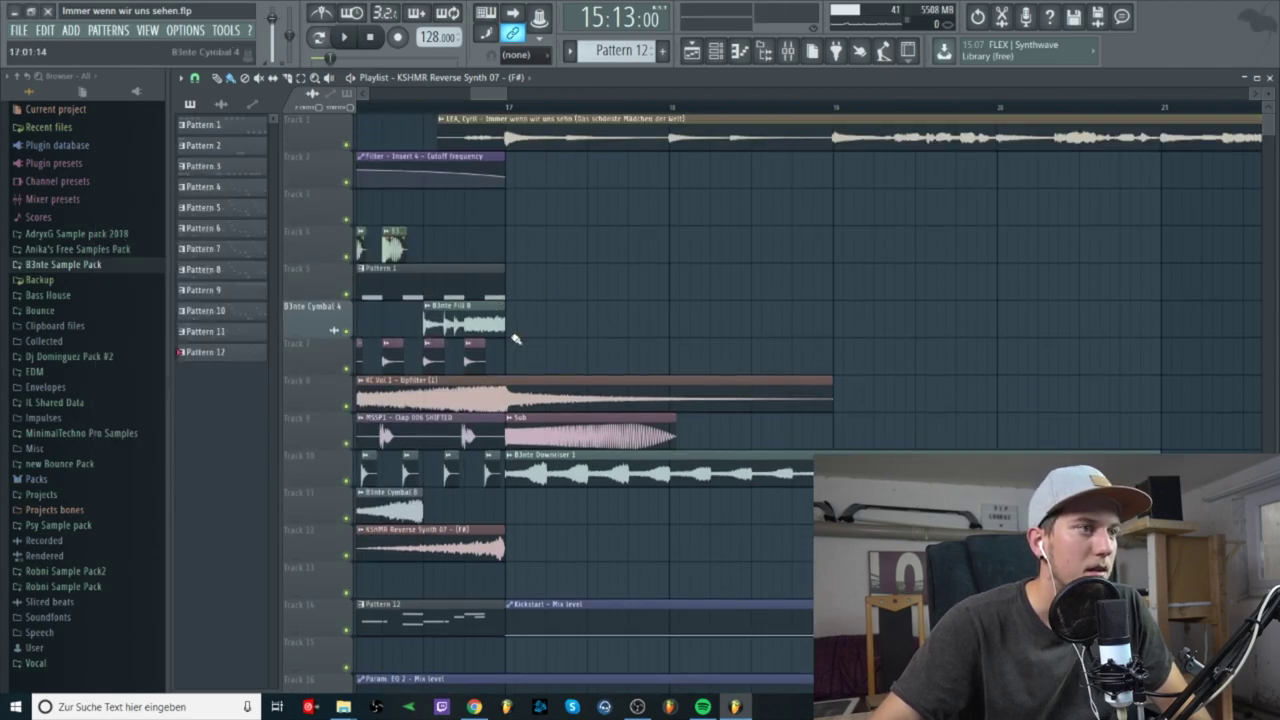
# - Open the B3nte Downriser 1 sample on Track 10 at bar 17, audition it, and close its window
pyautogui.keyDown('ctrl'); pyautogui.scroll(-2, 545, 158); pyautogui.keyUp('ctrl')
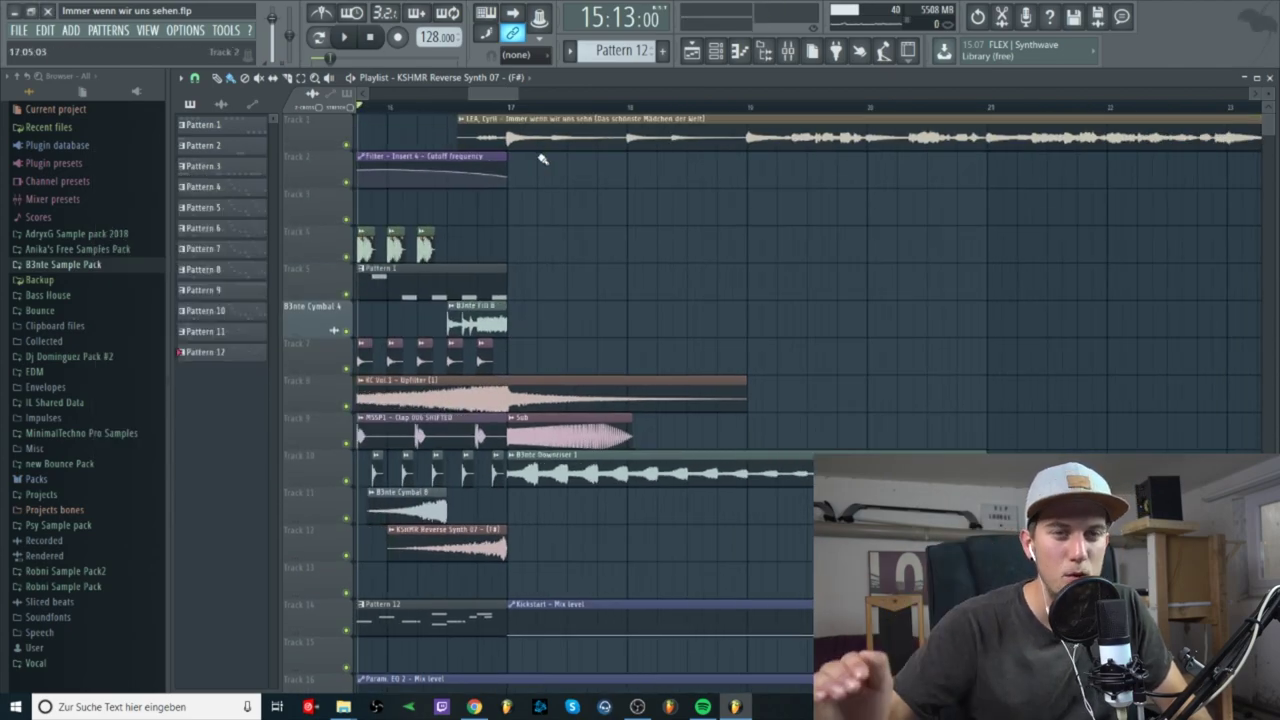
pyautogui.scroll(-3, 545, 165)
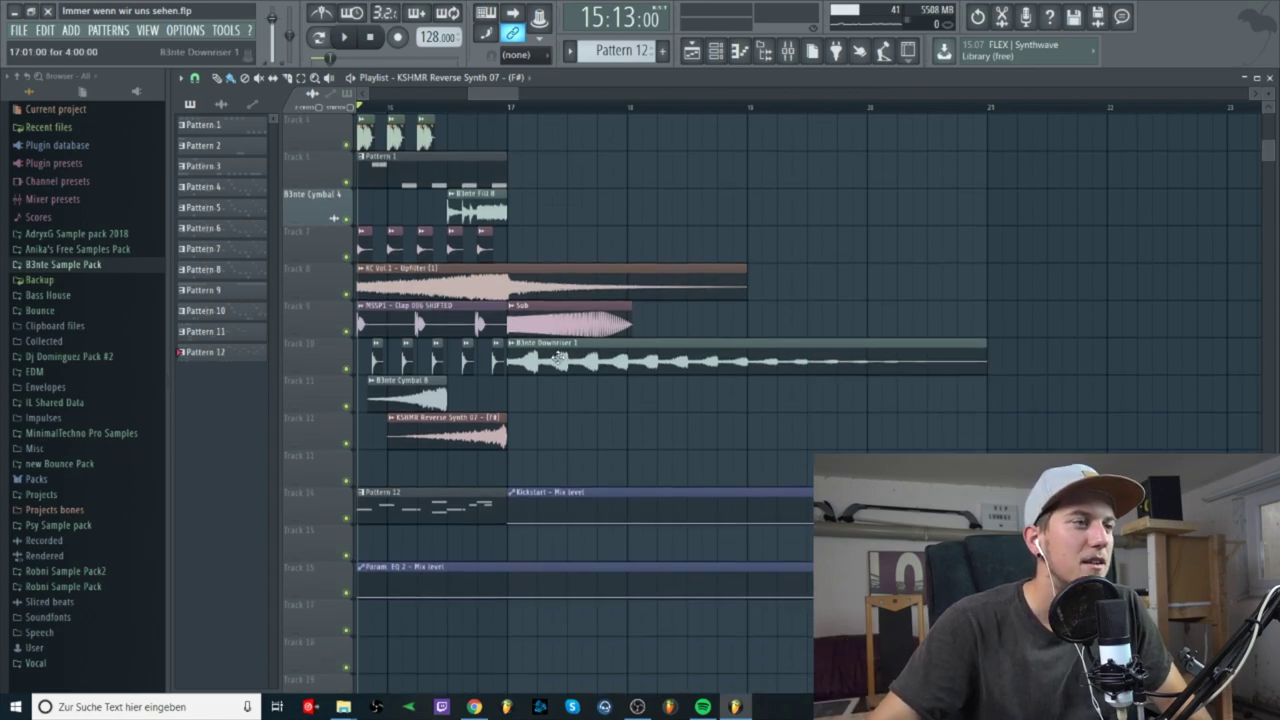
pyautogui.keyDown('ctrl'); pyautogui.scroll(-3, 559, 358); pyautogui.keyUp('ctrl')
pyautogui.scroll(3, 559, 358)
pyautogui.doubleClick(598, 471)
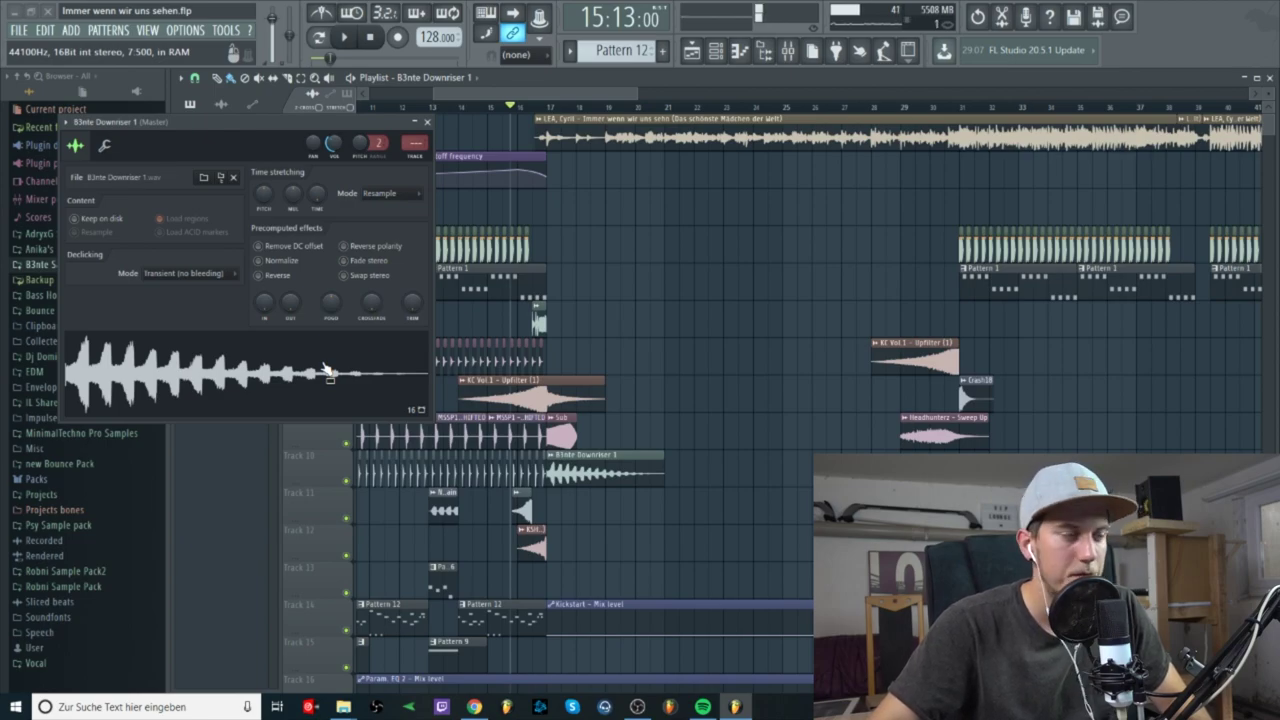
pyautogui.click(427, 121)
# - Open the Sub sample on Track 9 at bar 17, audition it, and close its window
pyautogui.keyDown('ctrl'); pyautogui.scroll(3, 527, 441); pyautogui.keyUp('ctrl')
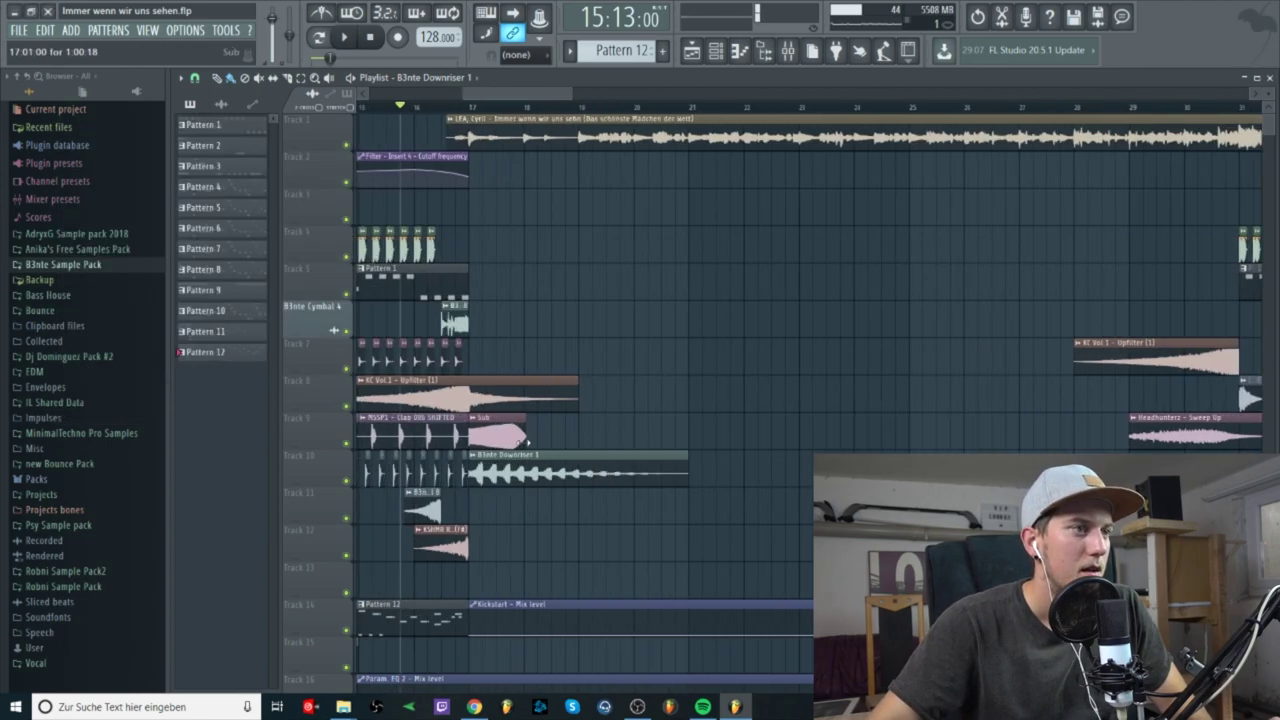
pyautogui.doubleClick(524, 440)
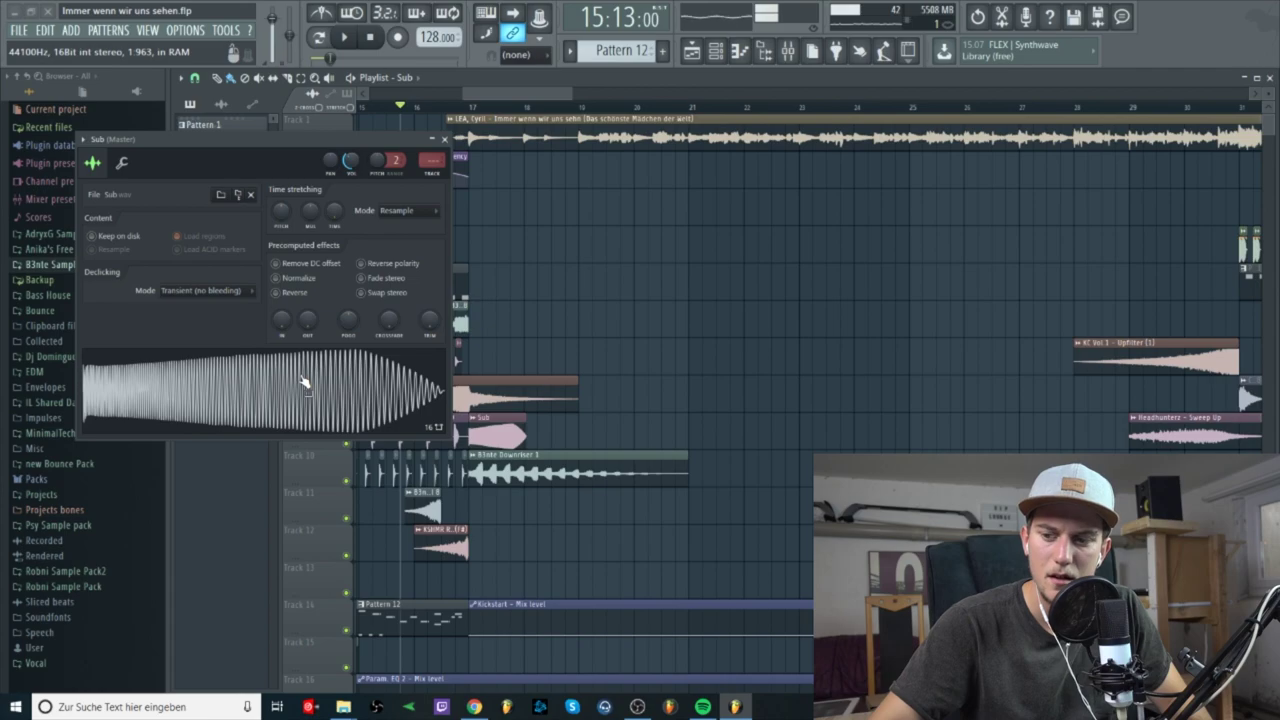
pyautogui.click(445, 139)
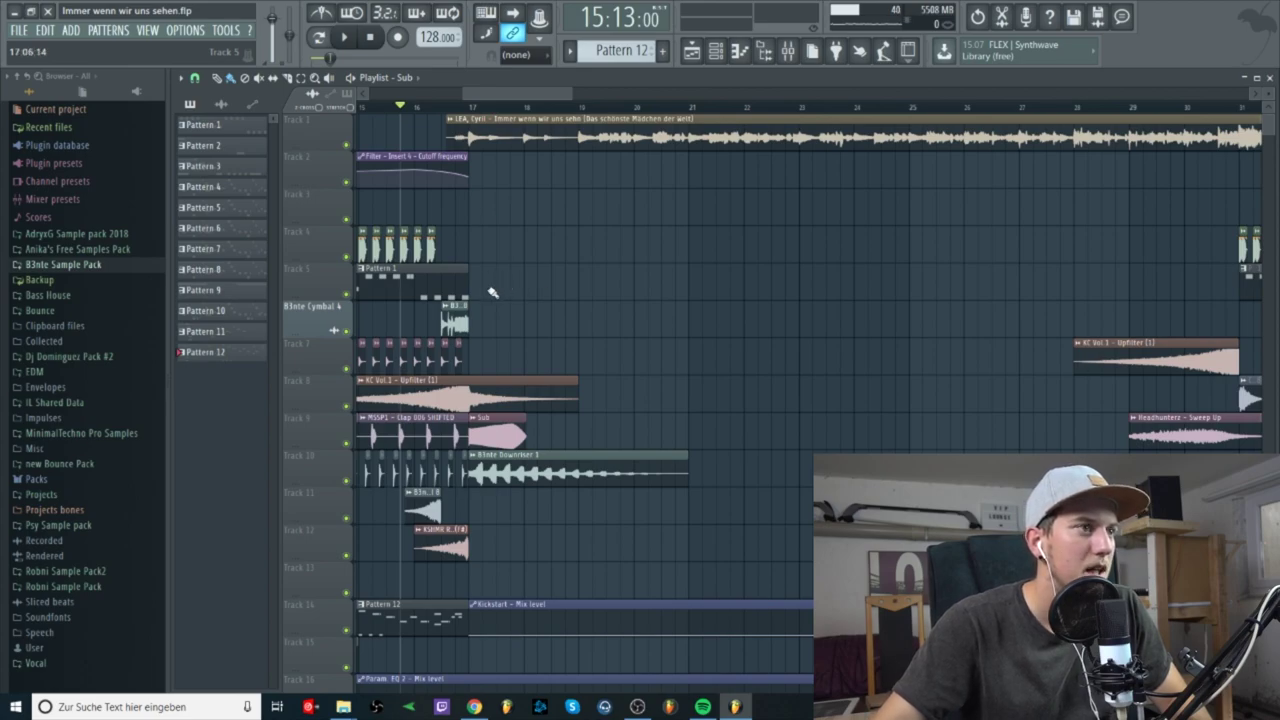
# - Play the transition into the vocal section from song position 16:09:00, then stop playback
pyautogui.click(415, 109)
pyautogui.moveTo(421, 110); pyautogui.dragTo(448, 111)
pyautogui.press('space')
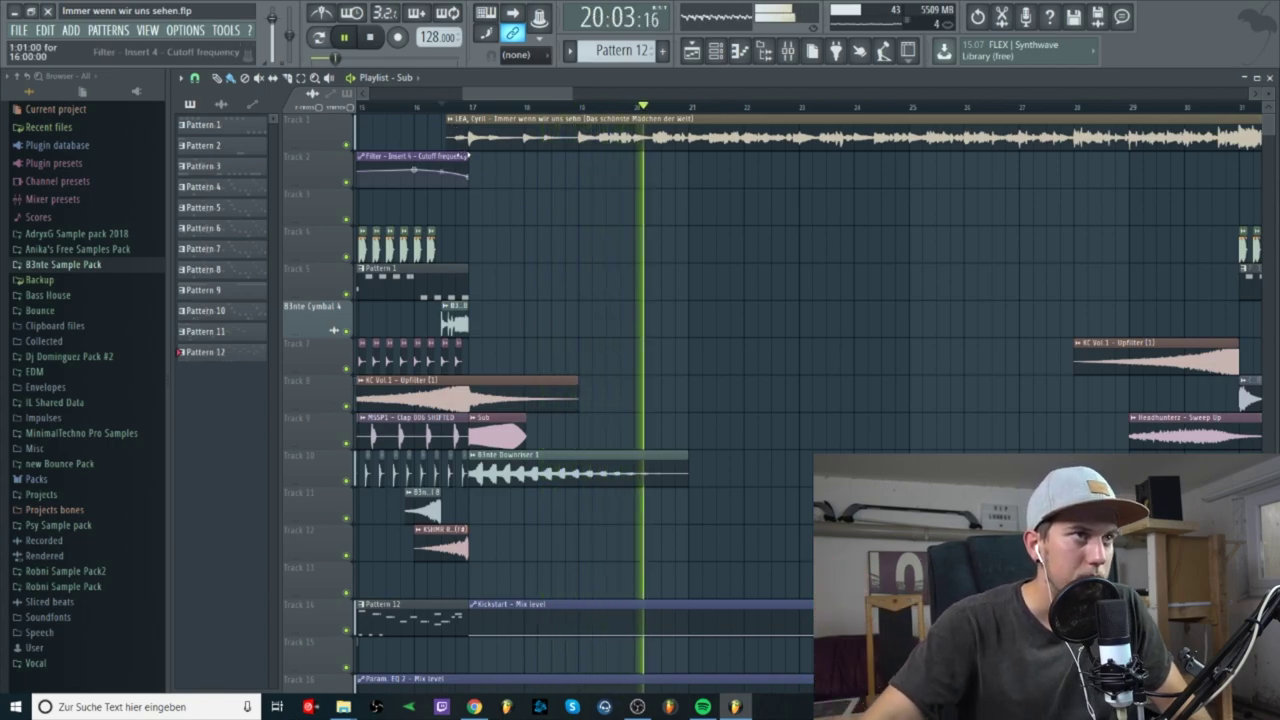
pyautogui.scroll(-4, 617, 230)
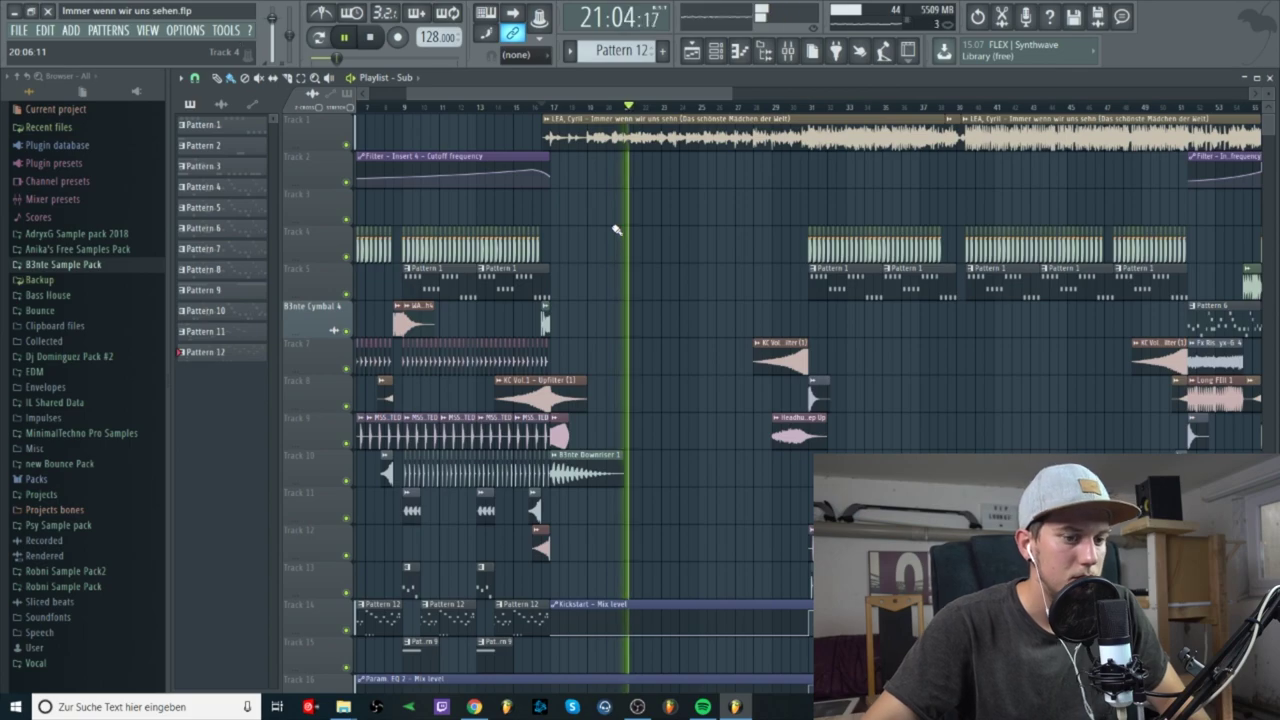
pyautogui.scroll(-2, 560, 450)
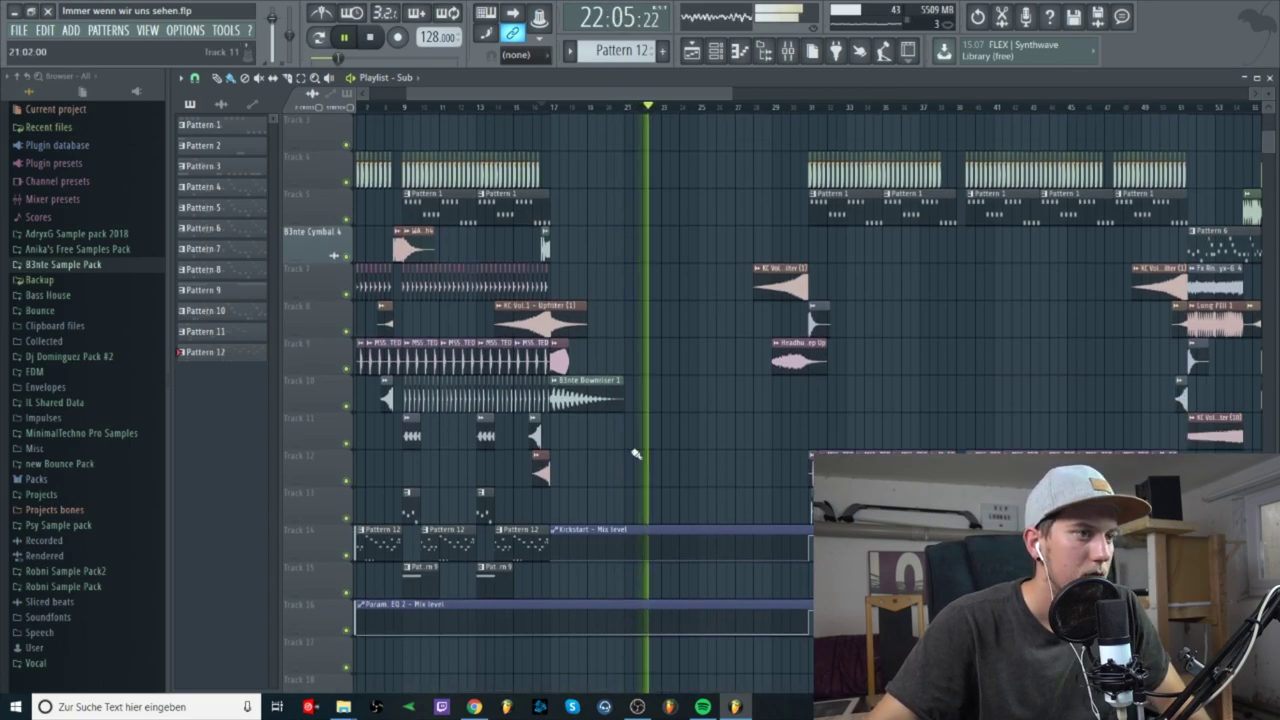
pyautogui.press('space')
# - Mute Track 14 with its Kickstart mix level automation and play the vocal section from bar 17
pyautogui.scroll(-2, 595, 515)
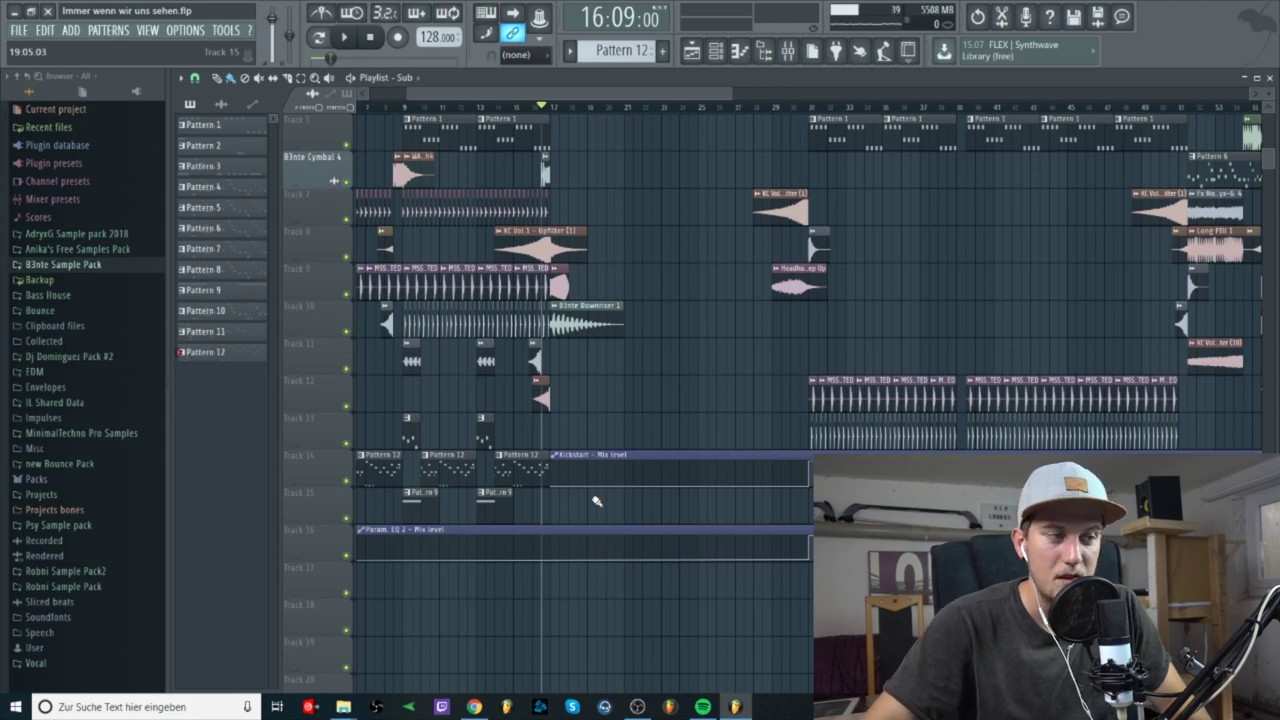
pyautogui.scroll(3, 590, 498)
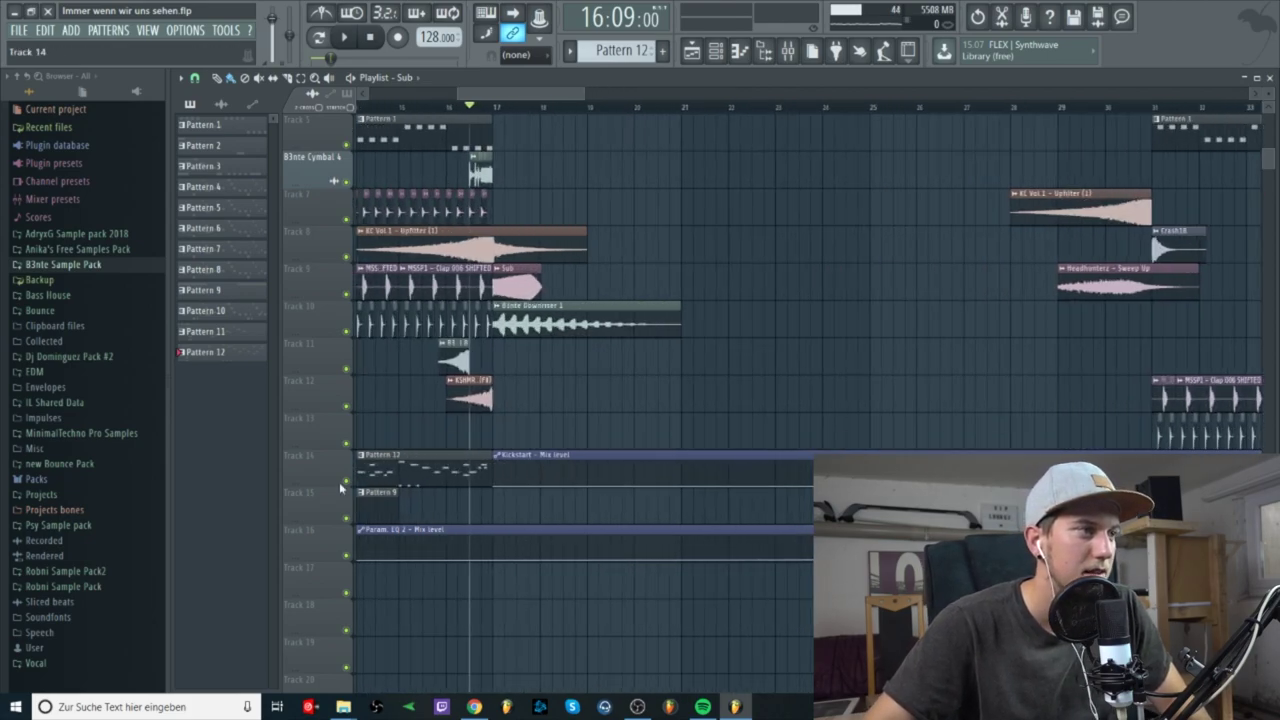
pyautogui.scroll(4, 543, 281)
pyautogui.click(496, 107)
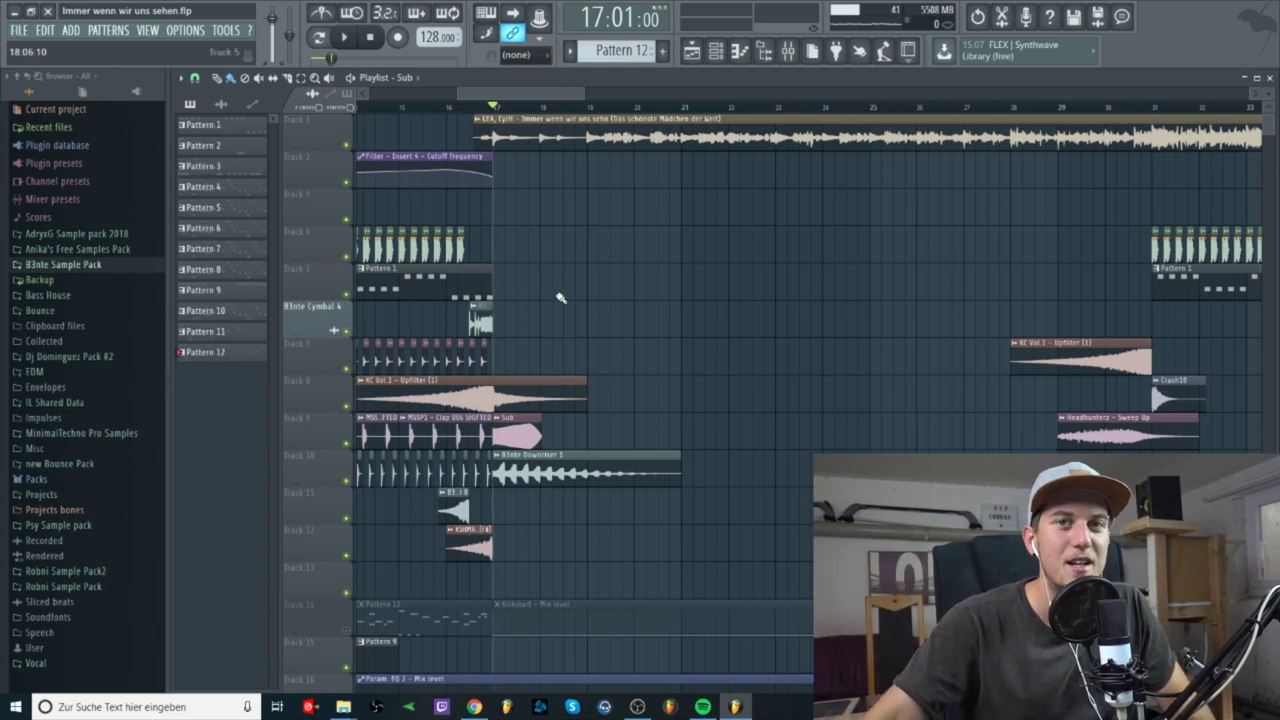
pyautogui.press('space')
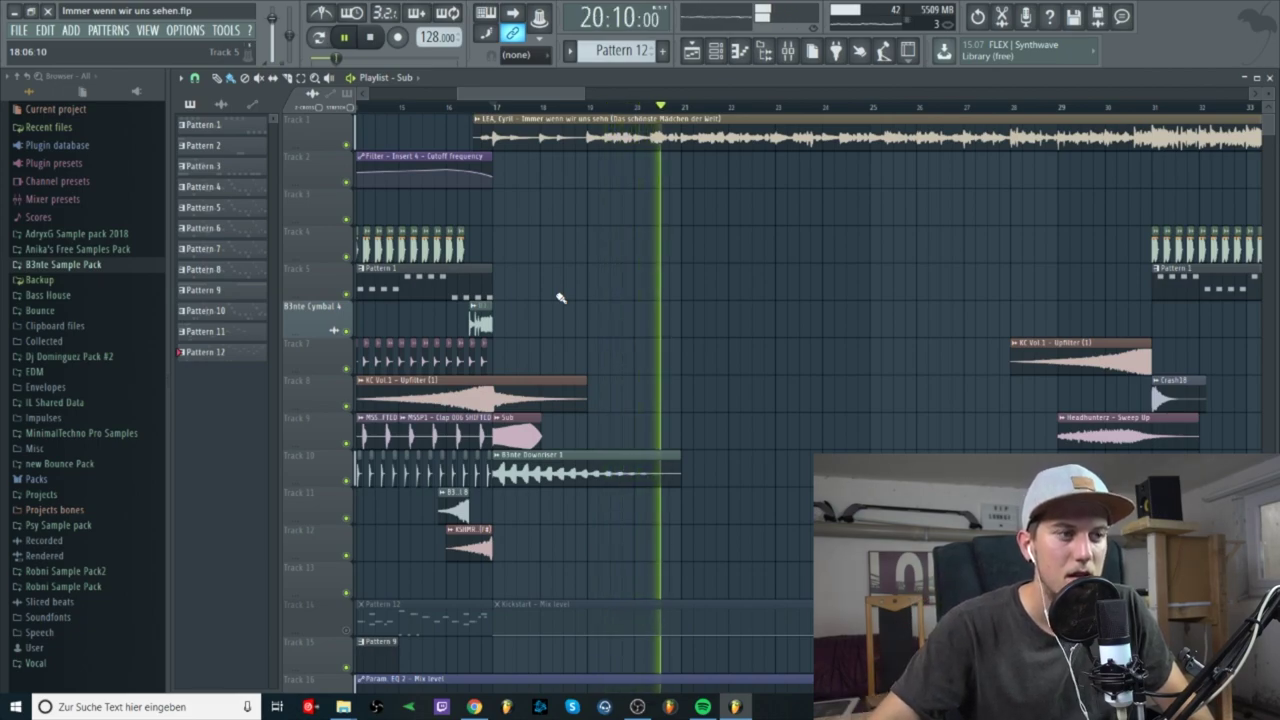
# - Unmute Track 14 and stop playback once the build-up before bar 31 is in view
pyautogui.click(347, 632)
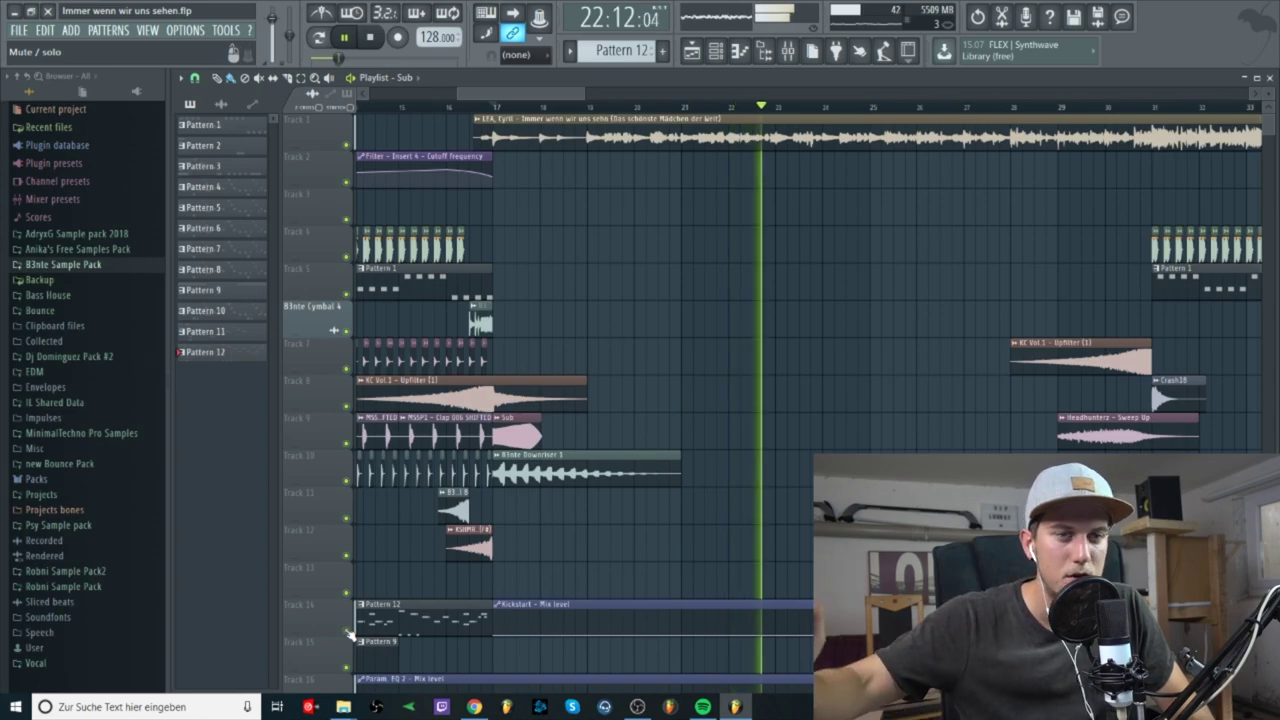
pyautogui.scroll(-5, 706, 231)
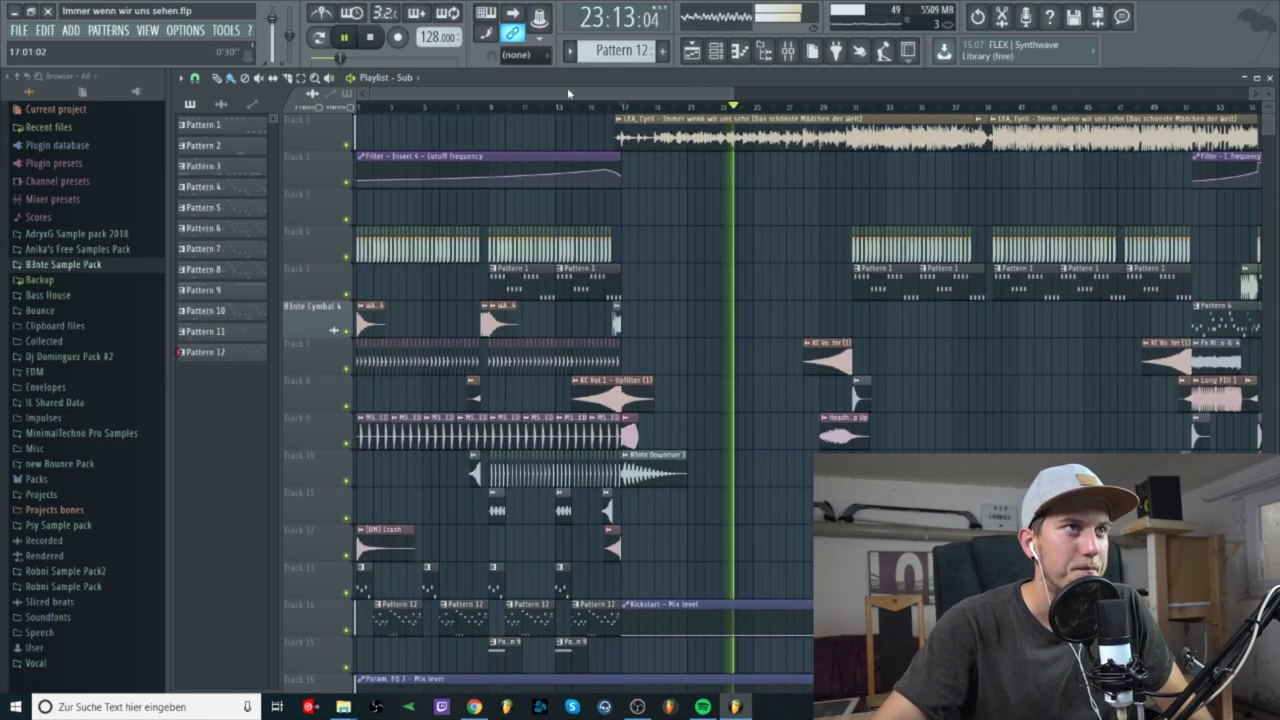
pyautogui.moveTo(607, 95); pyautogui.dragTo(686, 96)
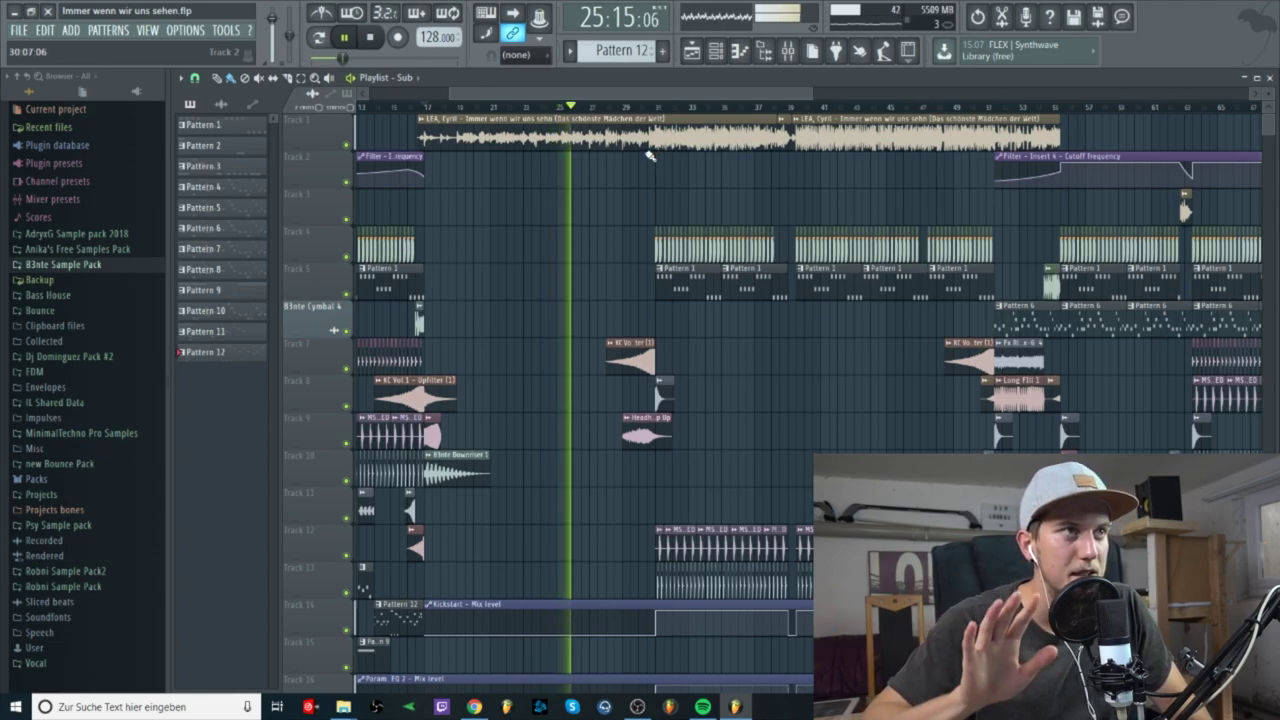
pyautogui.press('space')
# - Solo the vocal on Track 1 and play it from bar 29 up to about bar 31
pyautogui.click(639, 108)
pyautogui.rightClick(347, 145)
pyautogui.click(623, 108)
pyautogui.press('space')
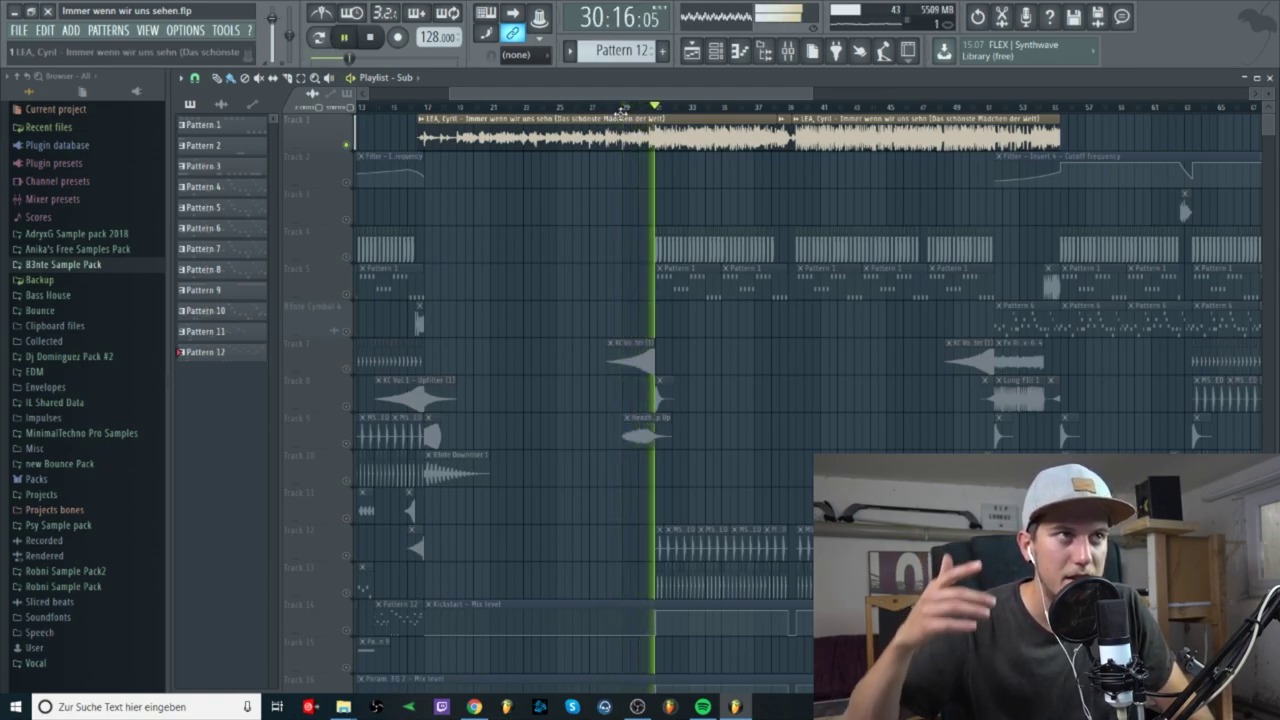
pyautogui.press('space')
# - Set the song position to bar 31 and open the B3nte Kick 6 sample on the unmuted Track 4
pyautogui.click(658, 106)
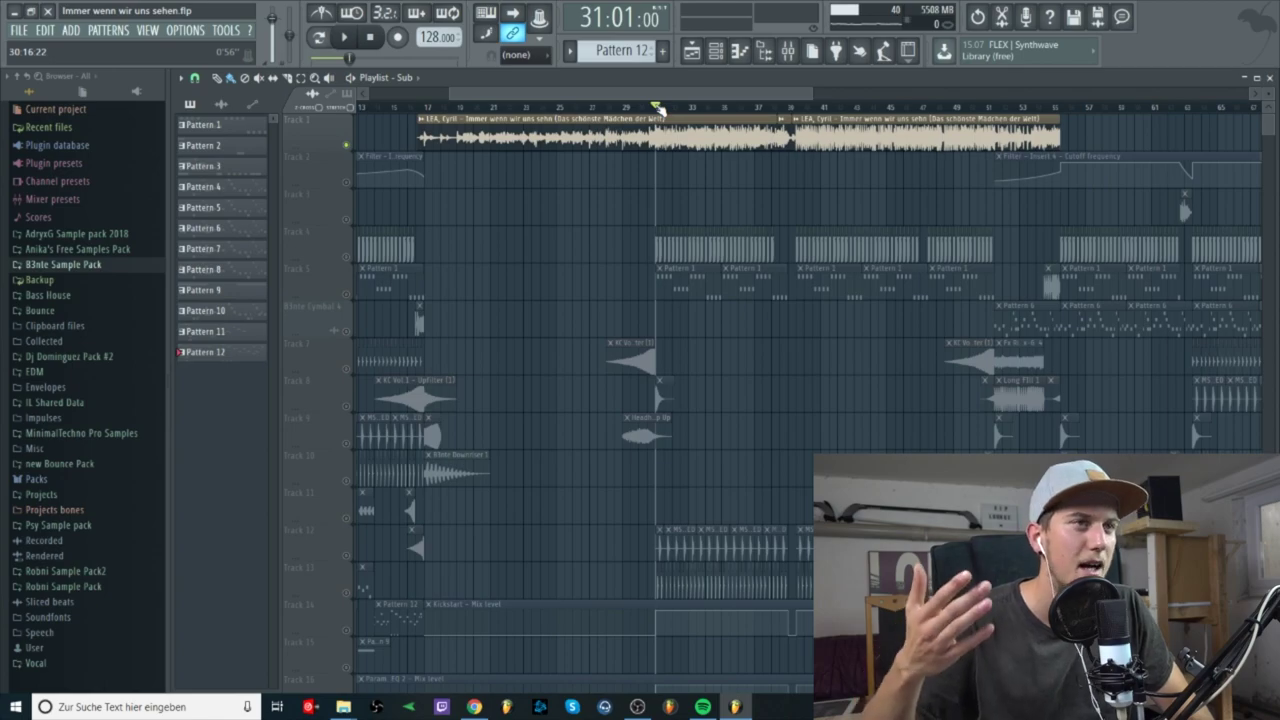
pyautogui.scroll(8, 631, 244)
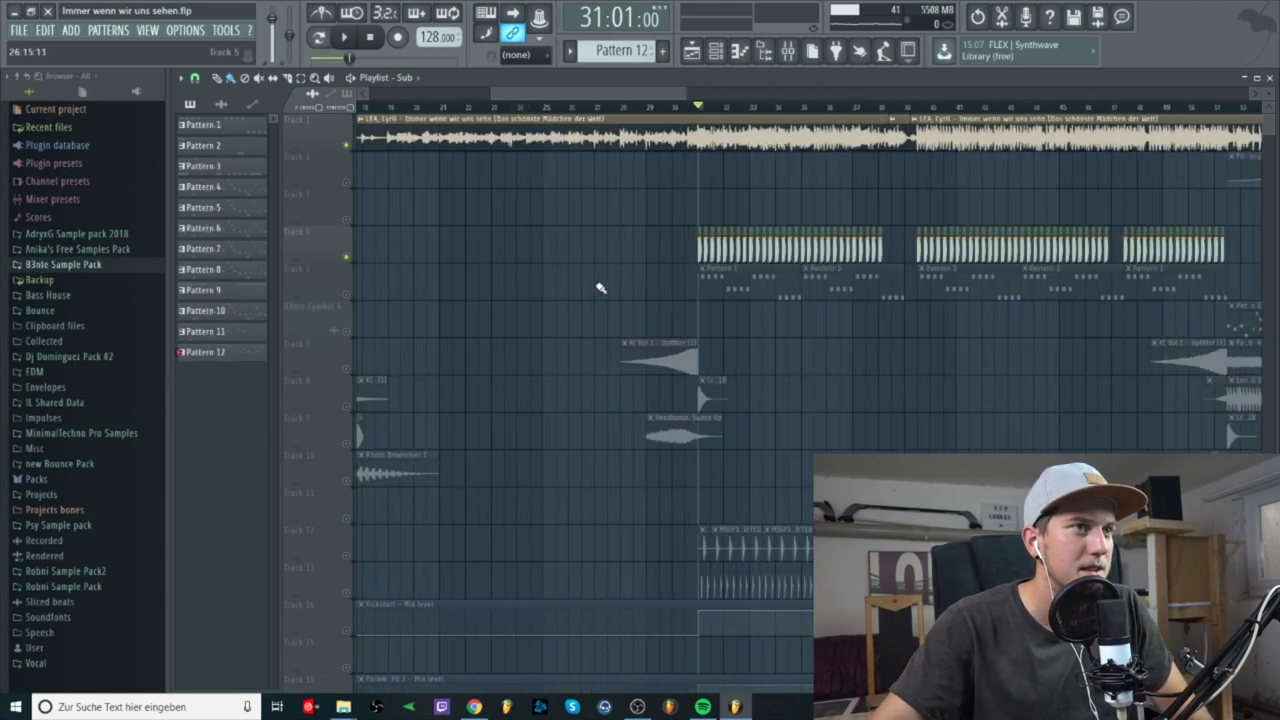
pyautogui.doubleClick(631, 244)
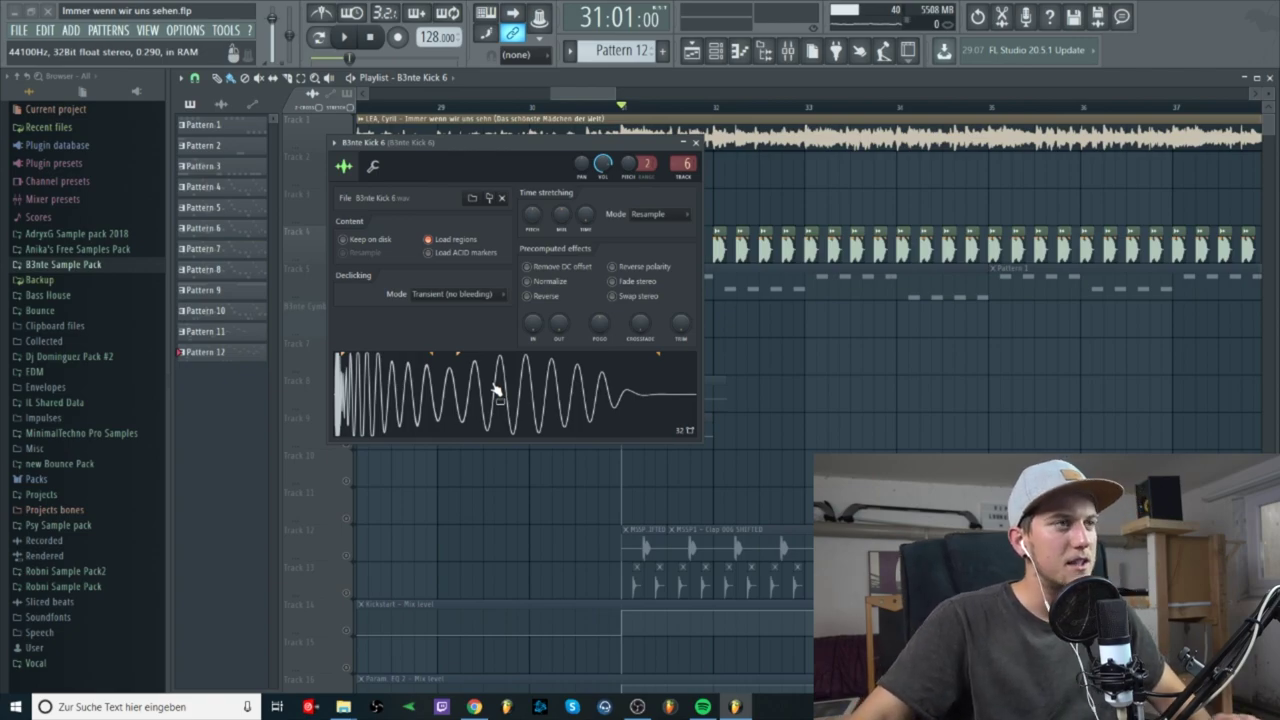
# - Examine the kick clips on Track 4 from bar 31 onward and reopen the B3nte Kick 6 sample for a brief look
pyautogui.click(696, 143)
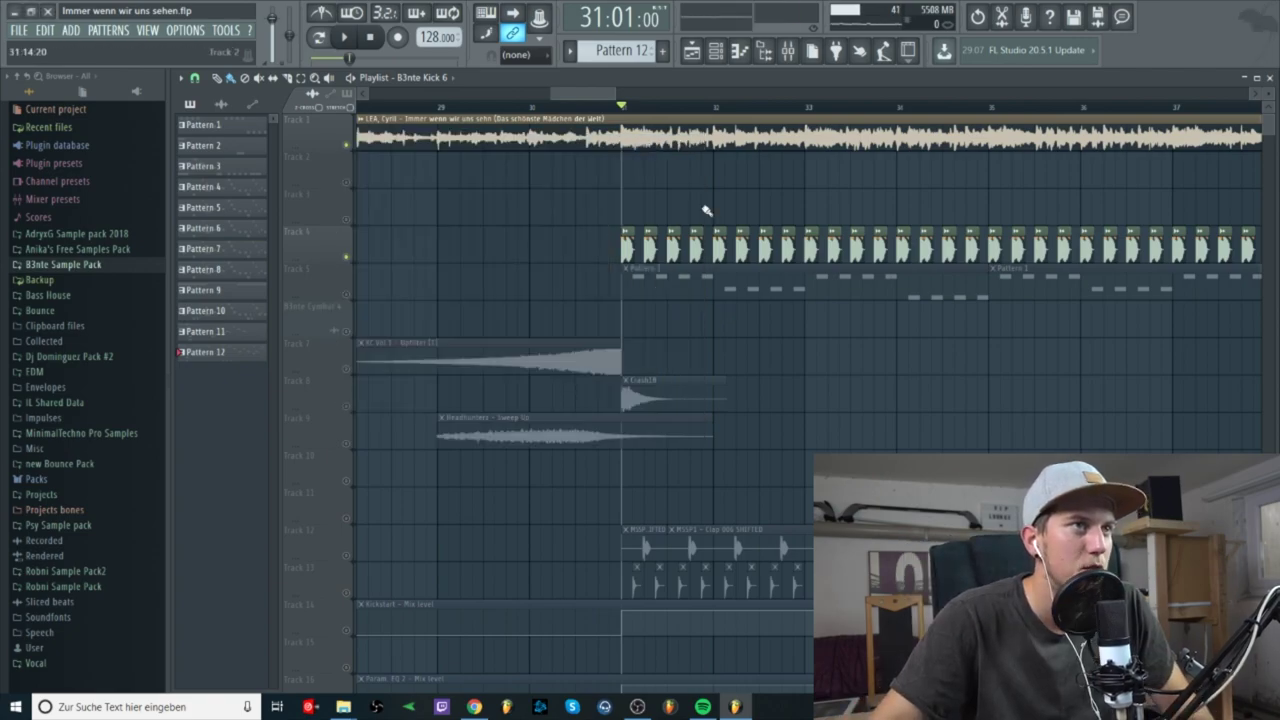
pyautogui.scroll(-3, 696, 318)
pyautogui.scroll(2, 694, 316)
pyautogui.scroll(5, 703, 315)
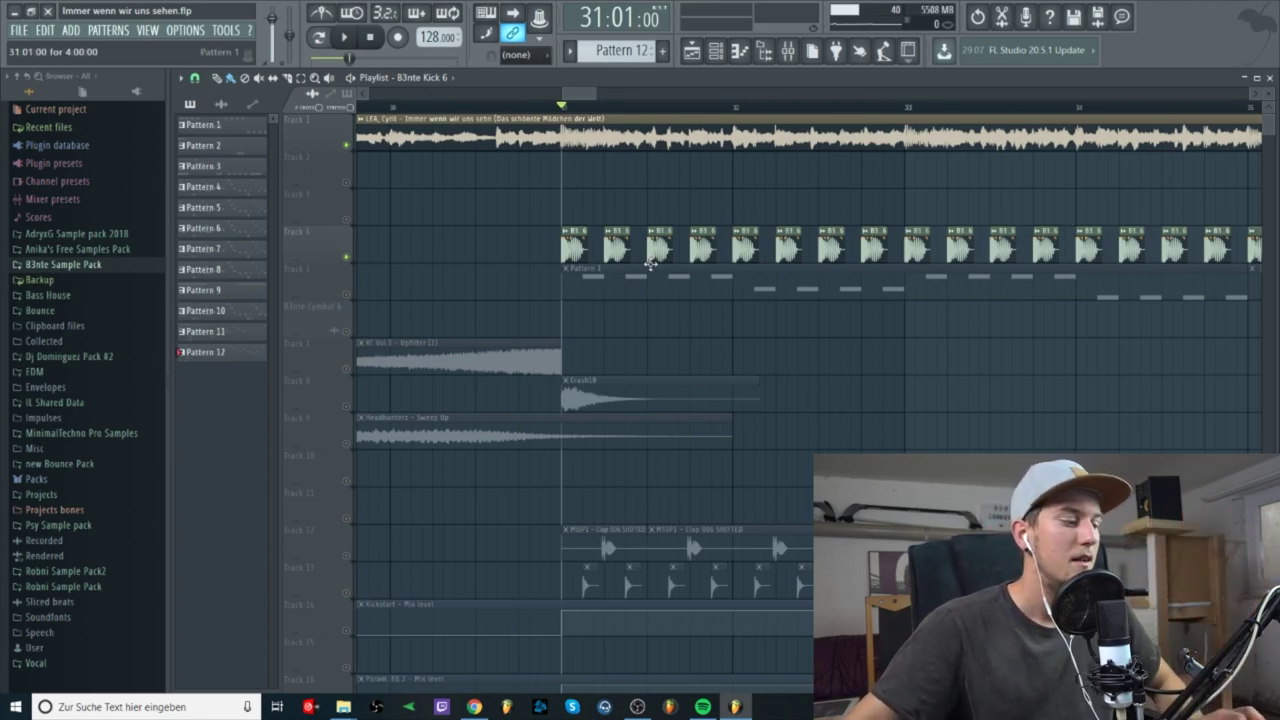
pyautogui.scroll(-5, 650, 264)
pyautogui.scroll(-3, 650, 264)
pyautogui.scroll(8, 634, 252)
pyautogui.doubleClick(622, 248)
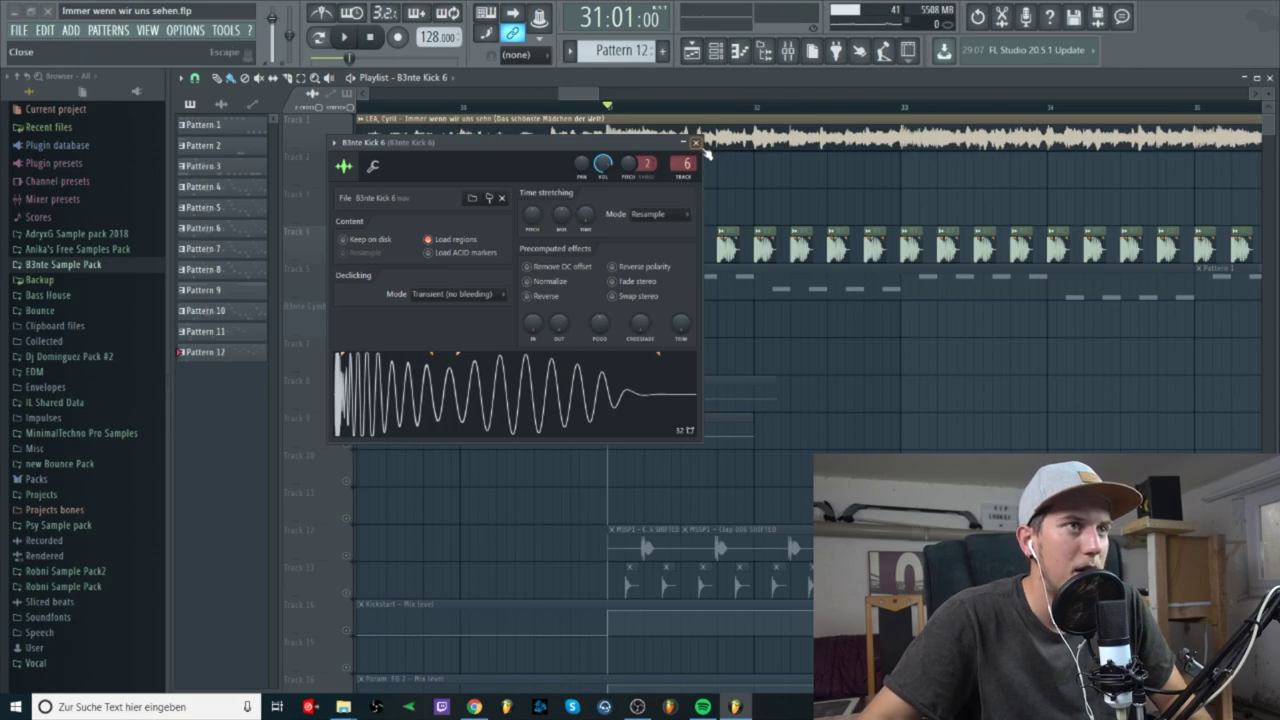
pyautogui.click(697, 143)
# - Play the soloed vocal on Track 1 from bar 31, stop it and restore all tracks
pyautogui.scroll(-3, 551, 200)
pyautogui.click(552, 107)
pyautogui.click(582, 108)
pyautogui.rightClick(347, 147)
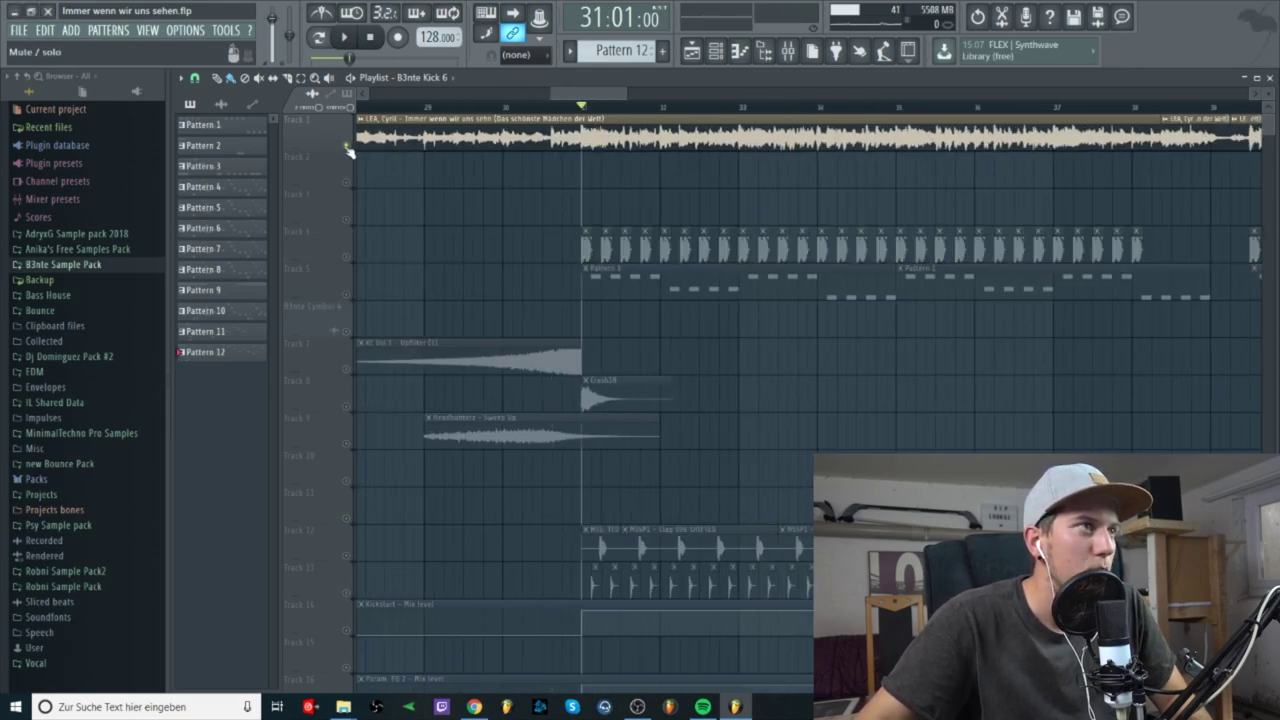
pyautogui.press('space')
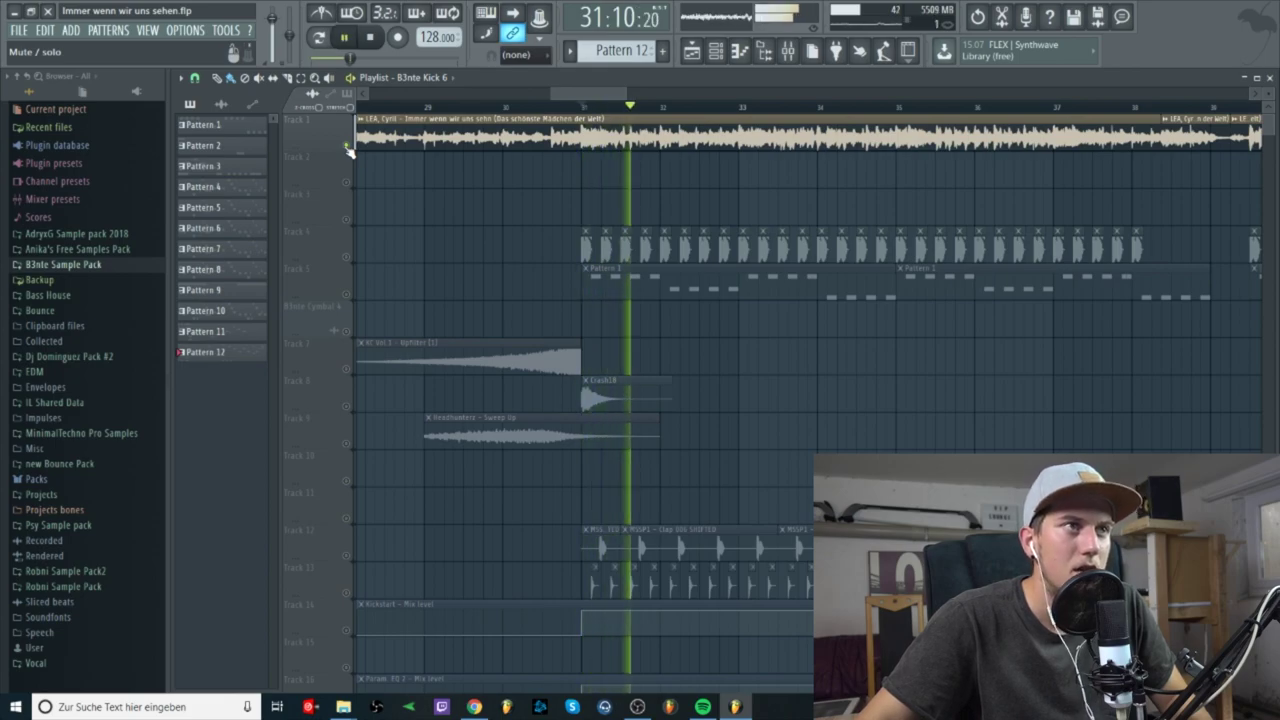
pyautogui.rightClick(347, 147)
pyautogui.press('space')
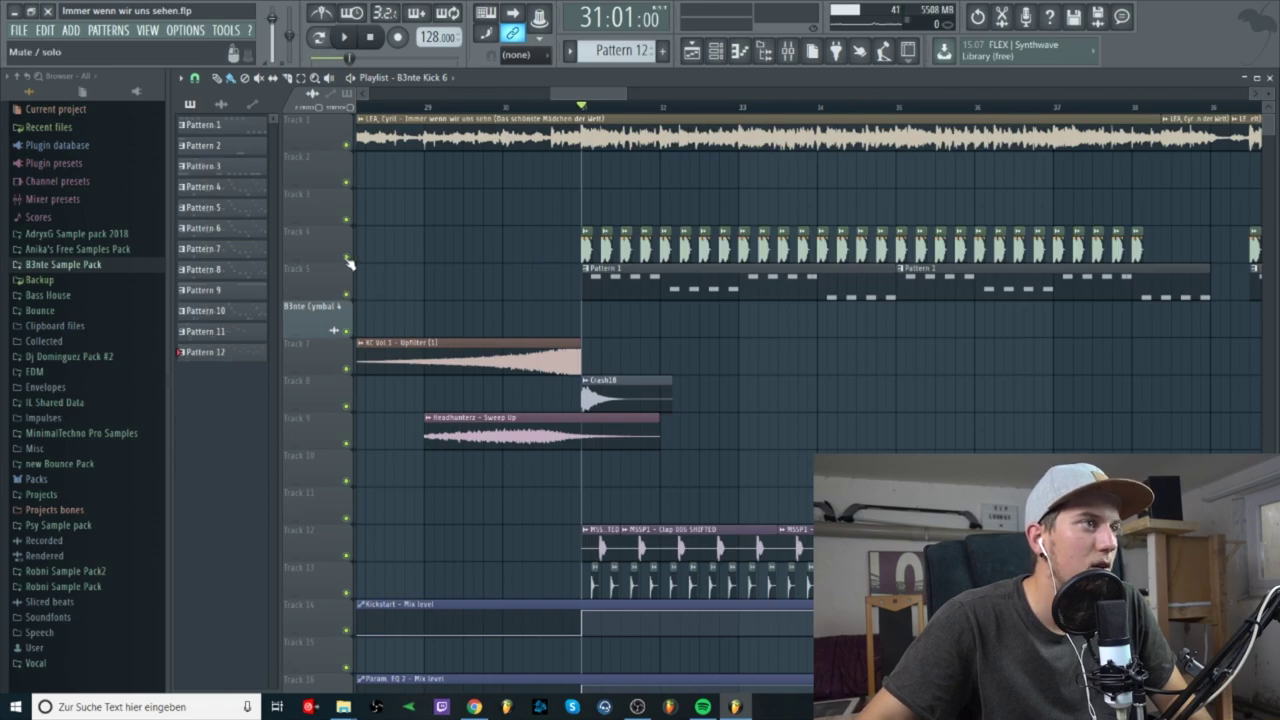
# - Play only the kick on Track 4 together with the vocal on Track 1, starting from bar 30
pyautogui.rightClick(347, 256)
pyautogui.click(346, 145)
pyautogui.click(508, 107)
pyautogui.press('space')
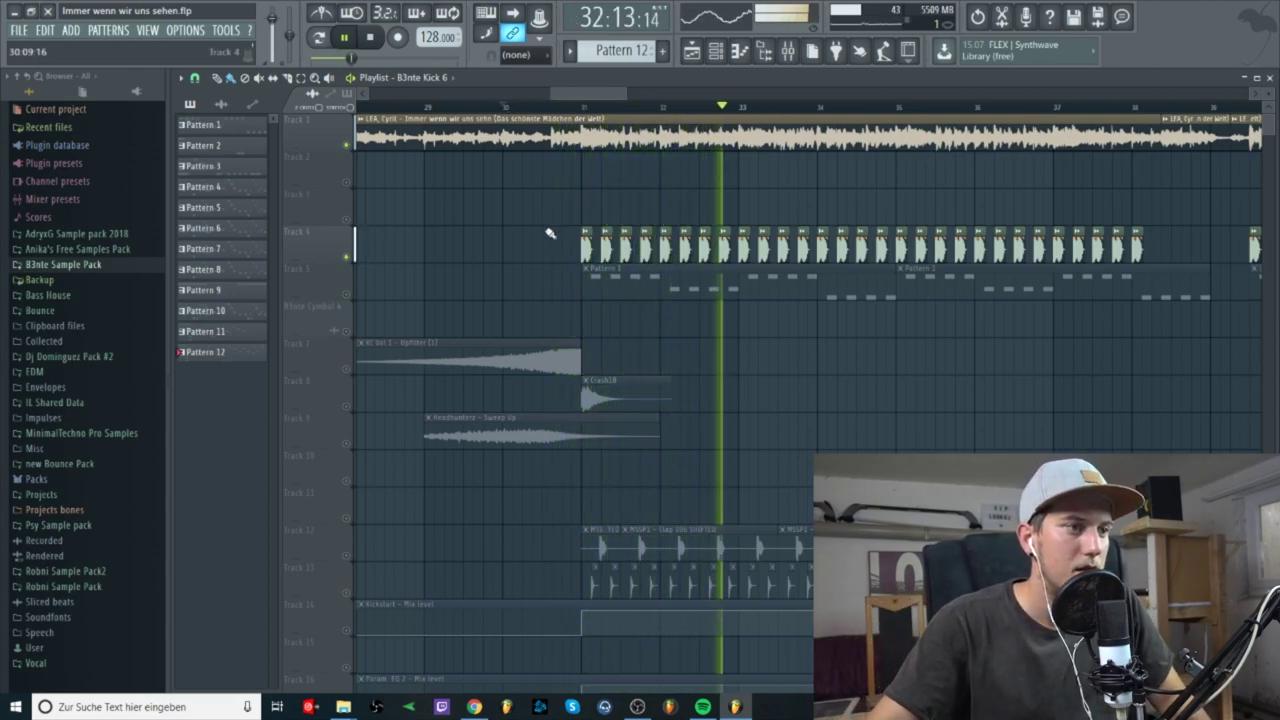
pyautogui.press('space')
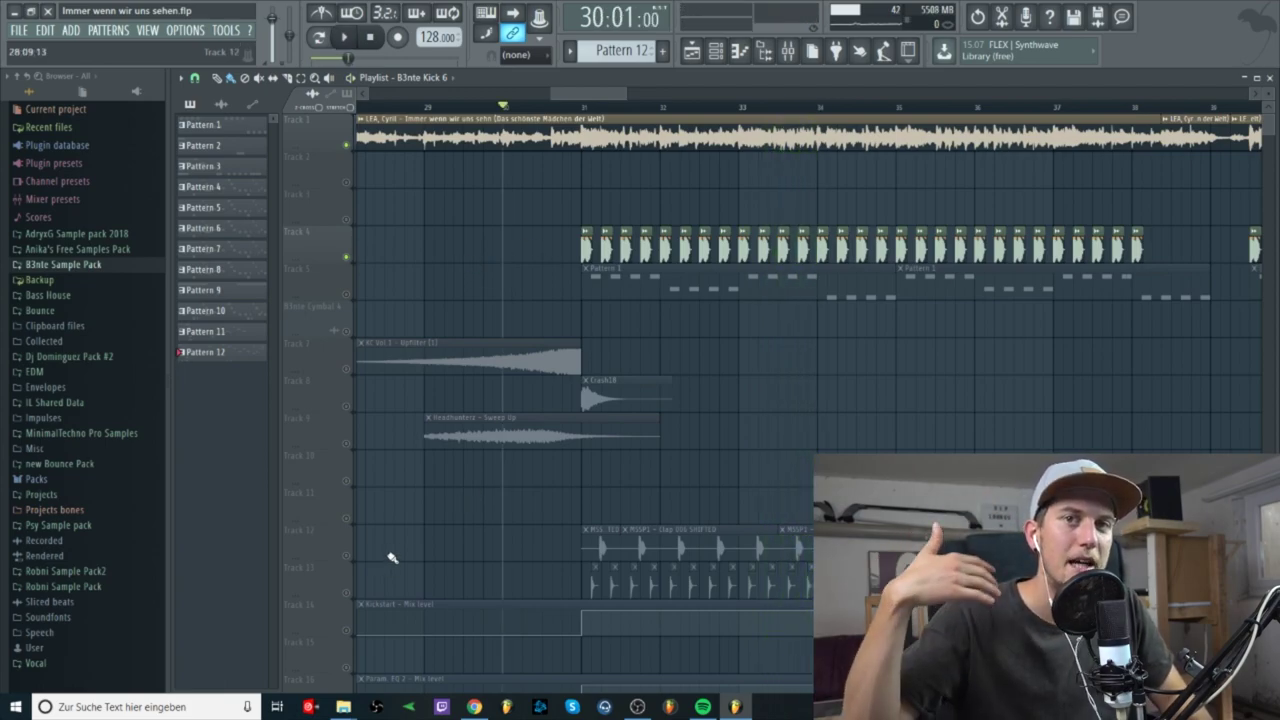
# - Open Pattern 1 from Track 5 and look at its bass notes in the channel rack
pyautogui.doubleClick(623, 289)
pyautogui.click(1186, 135)
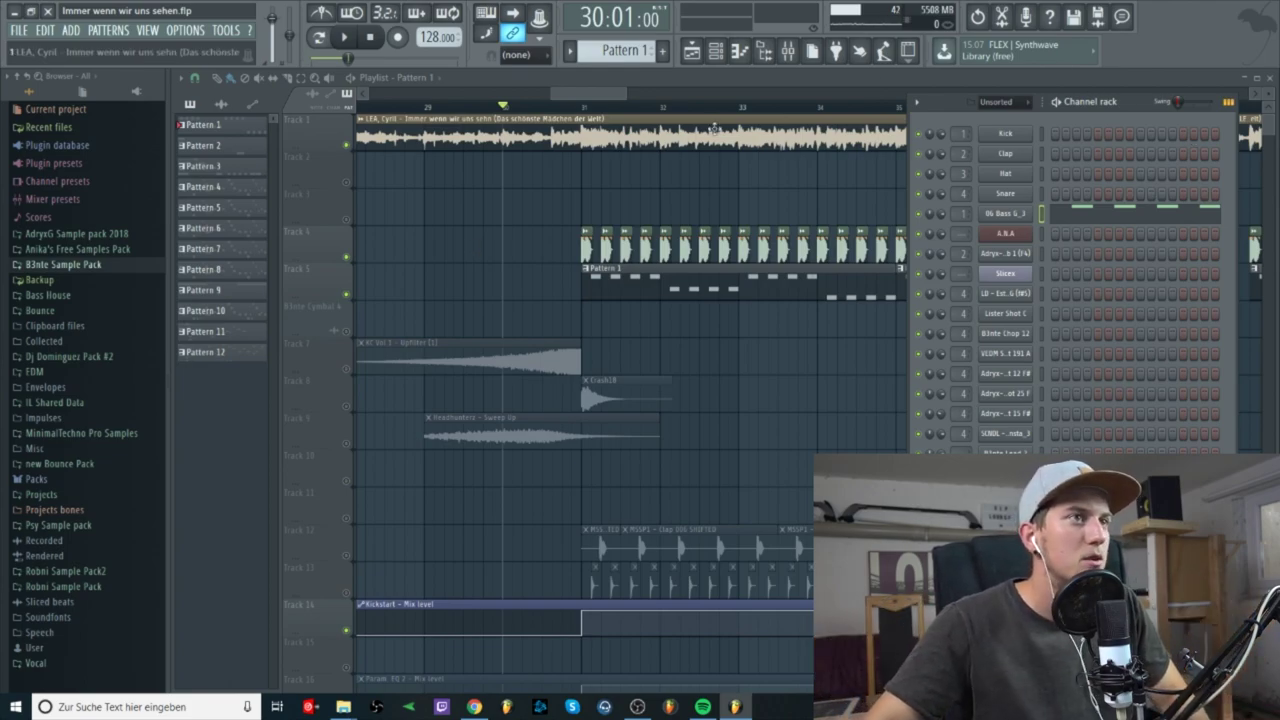
pyautogui.click(596, 98)
# - Play only the vocal on Track 1 and the bass pattern on Track 5 from bar 30, with Track 4 muted
pyautogui.rightClick(347, 258)
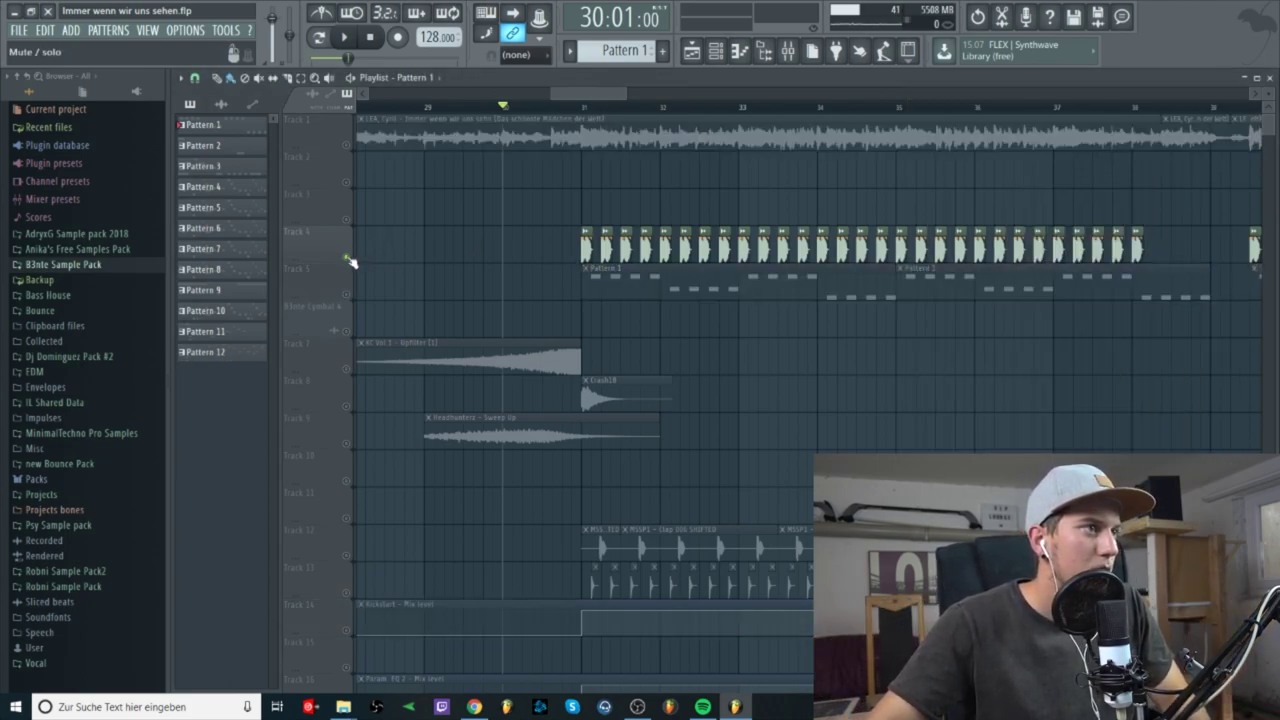
pyautogui.click(346, 146)
pyautogui.click(347, 260)
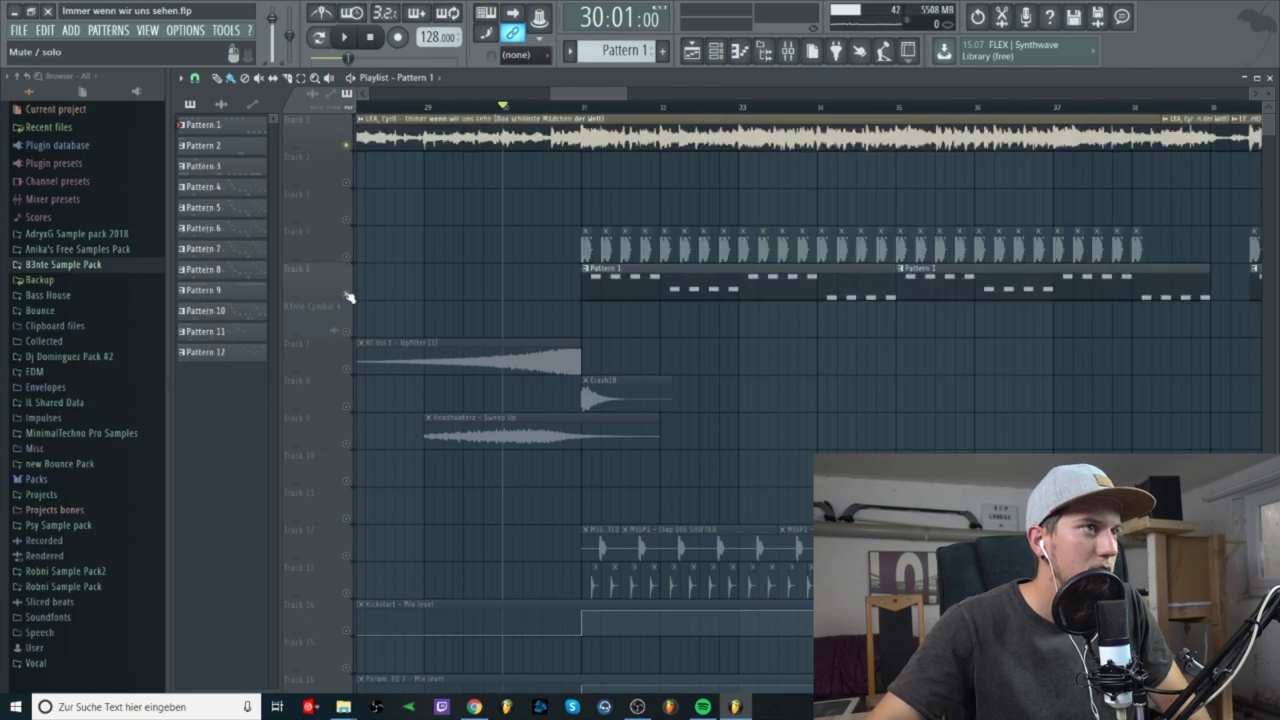
pyautogui.press('space')
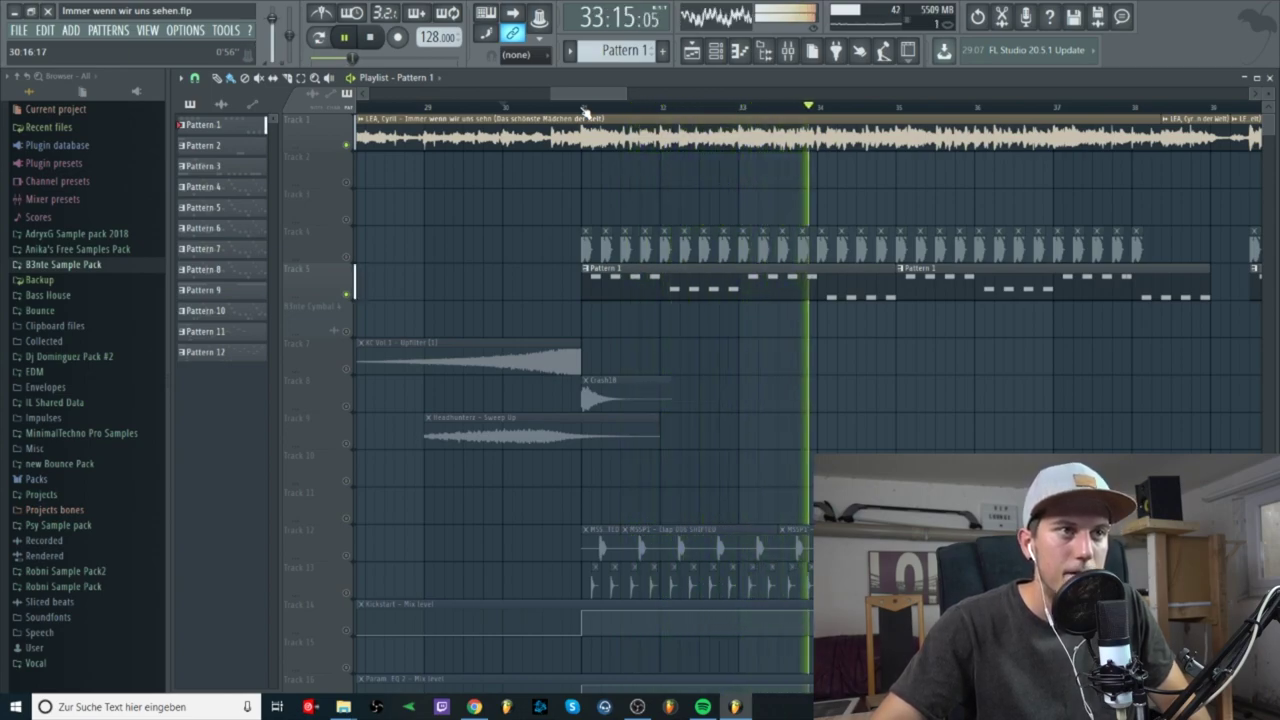
pyautogui.press('space')
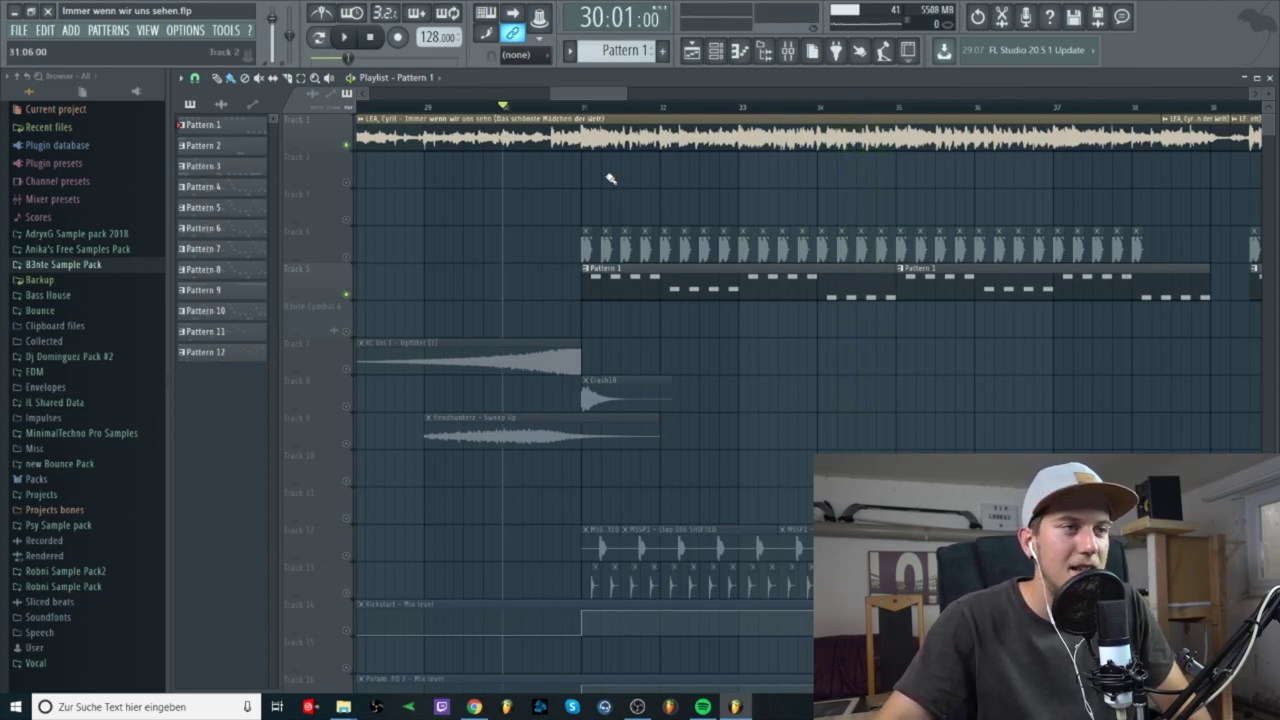
# - Unmute Tracks 4 and 7 and, with the song position at bar 28, inspect the KC Vol.1 - Upfilter (1) sample
pyautogui.click(347, 257)
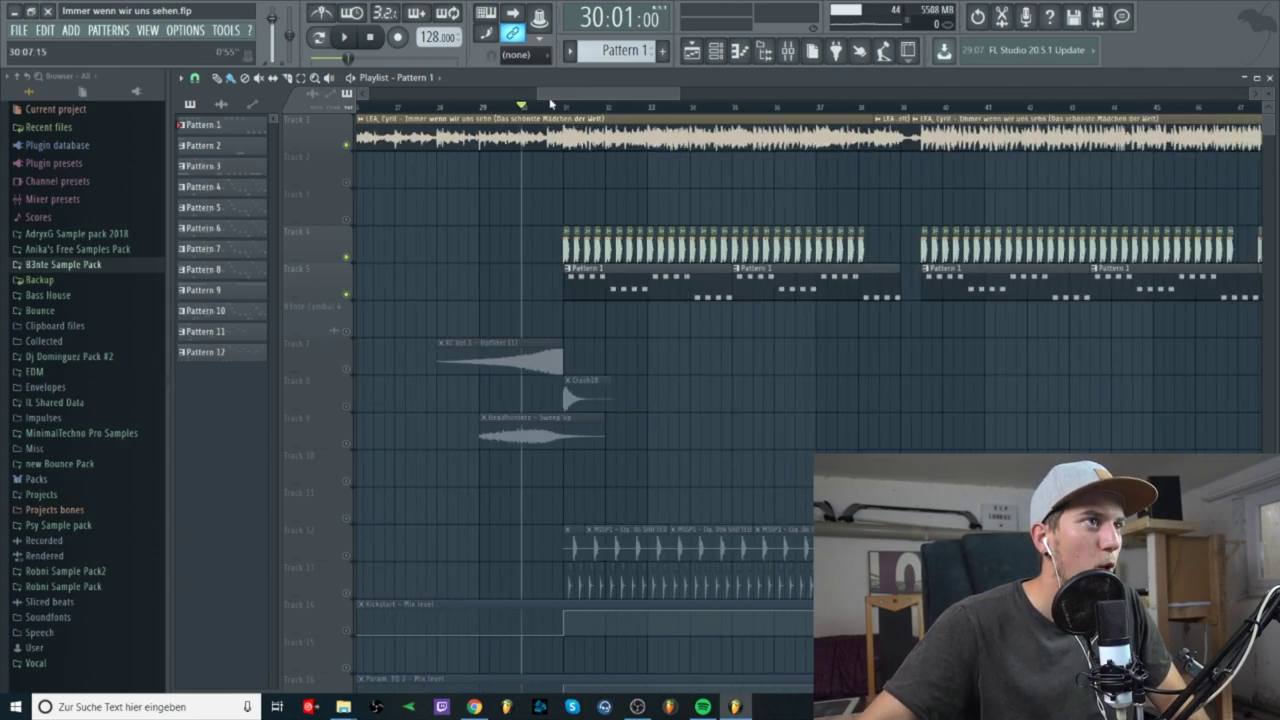
pyautogui.hscroll(-2, 568, 258)
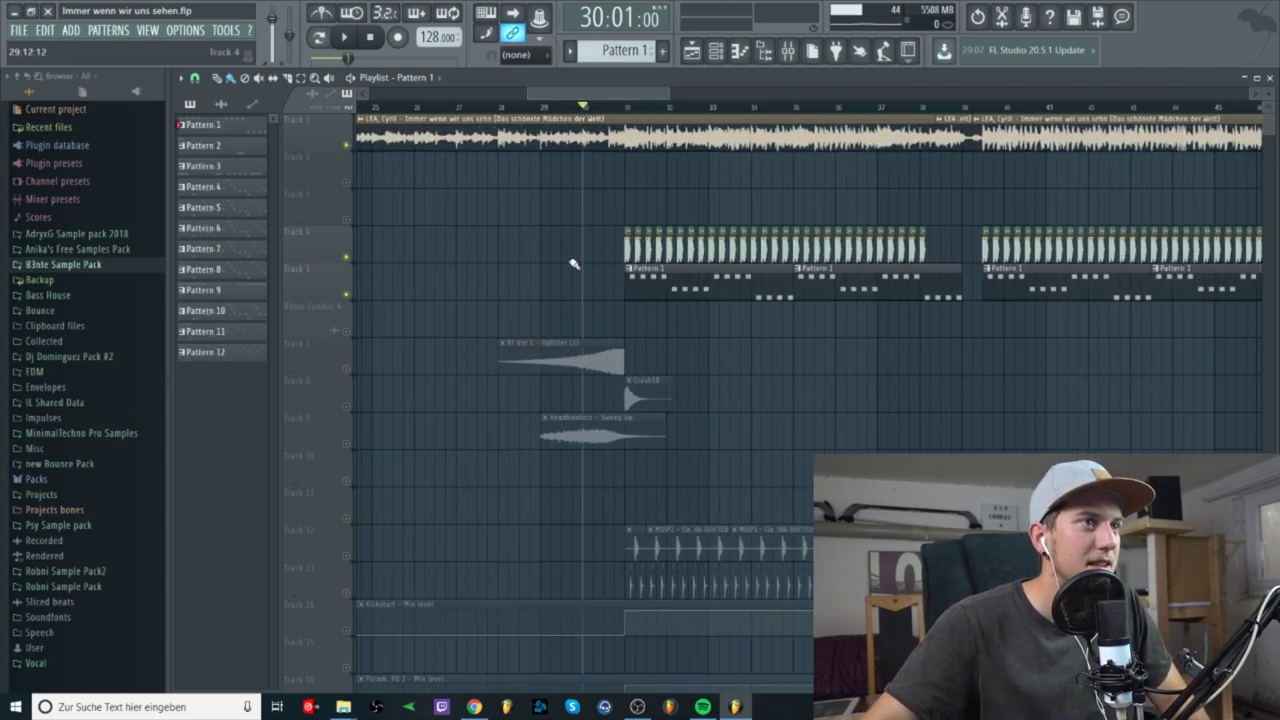
pyautogui.click(347, 370)
pyautogui.click(446, 108)
pyautogui.doubleClick(529, 362)
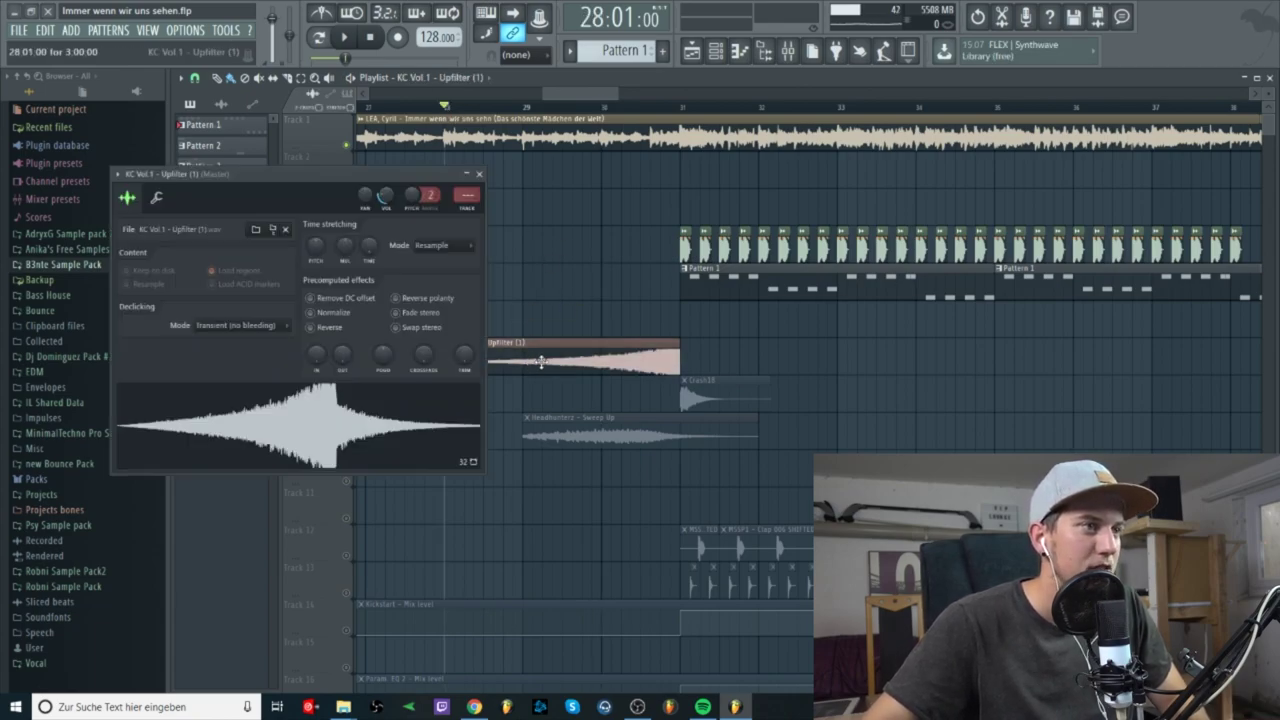
pyautogui.click(479, 174)
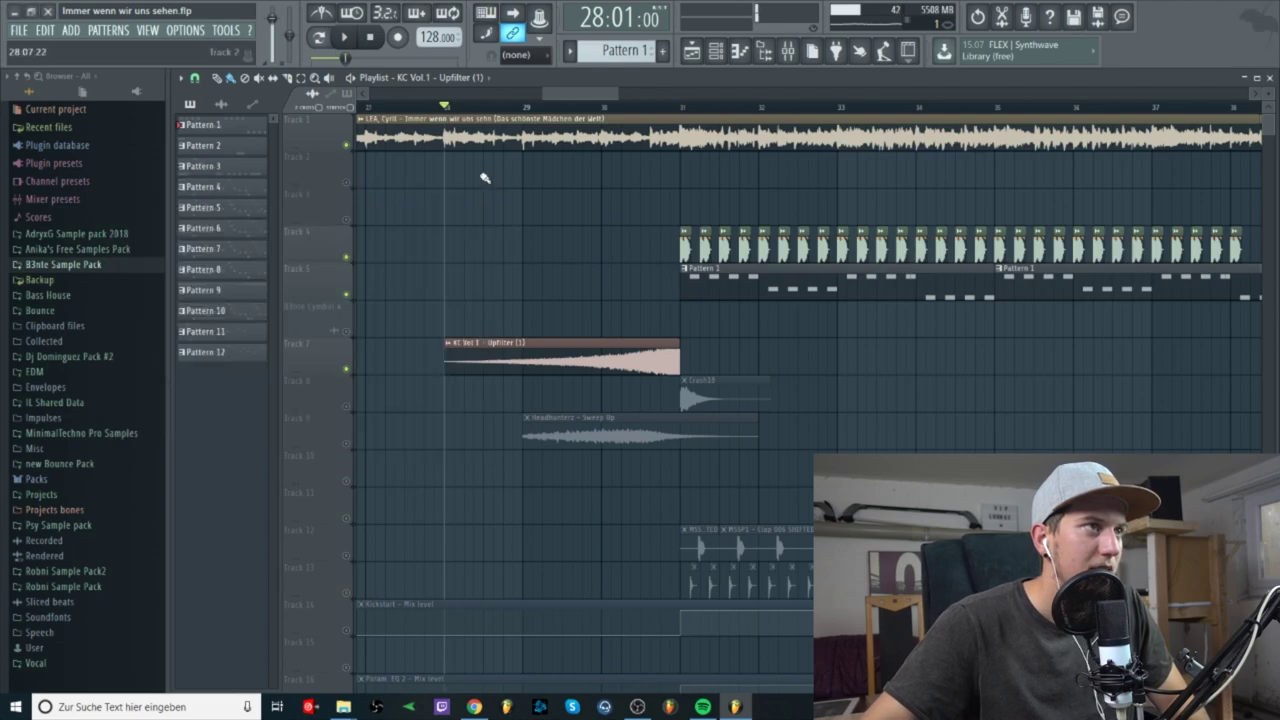
# - Unmute all tracks and compare the full Upfilter clip from bar 14 with the one cut off at bar 31 on Track 7
pyautogui.scroll(10, 476, 131)
pyautogui.scroll(-3, 476, 131)
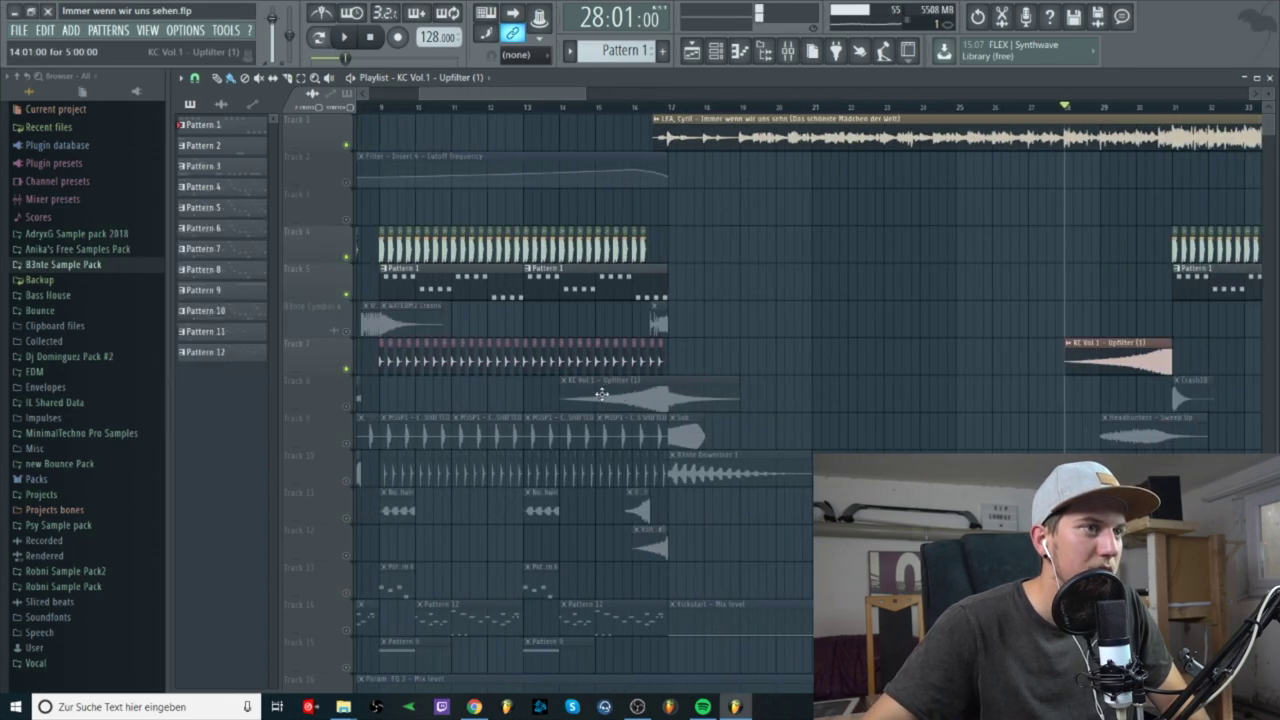
pyautogui.press('space')
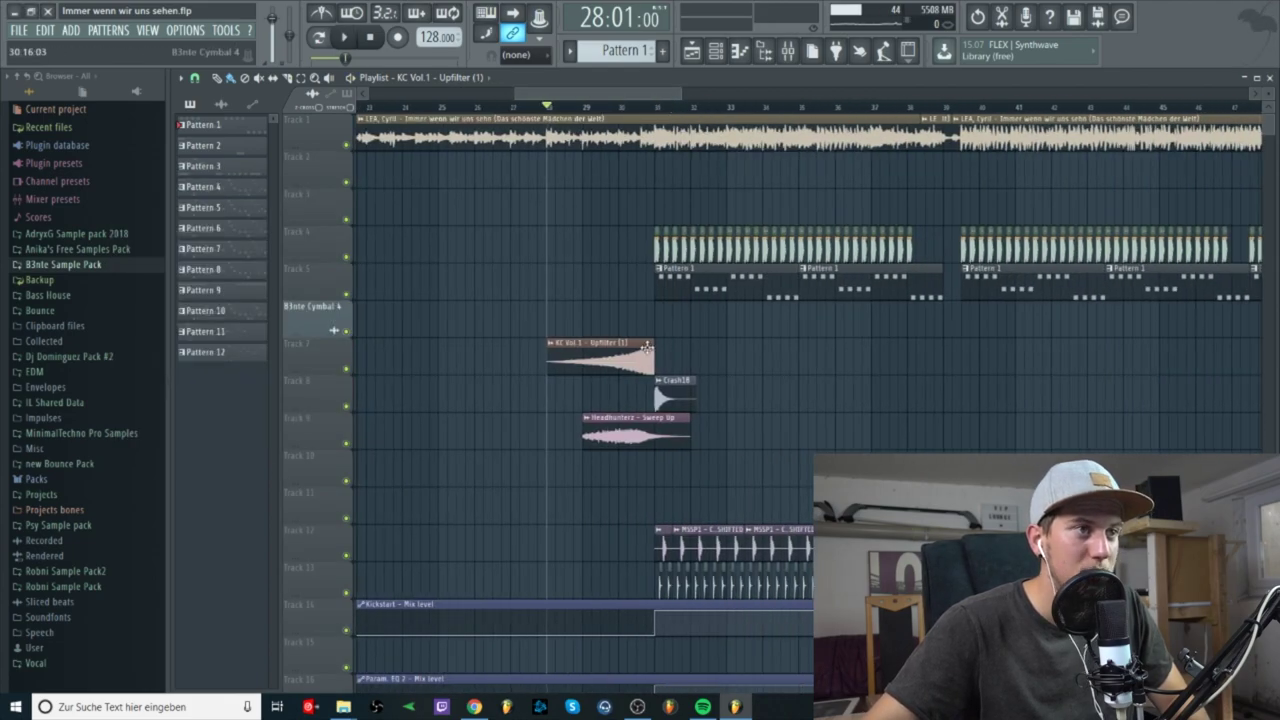
pyautogui.scroll(5, 647, 347)
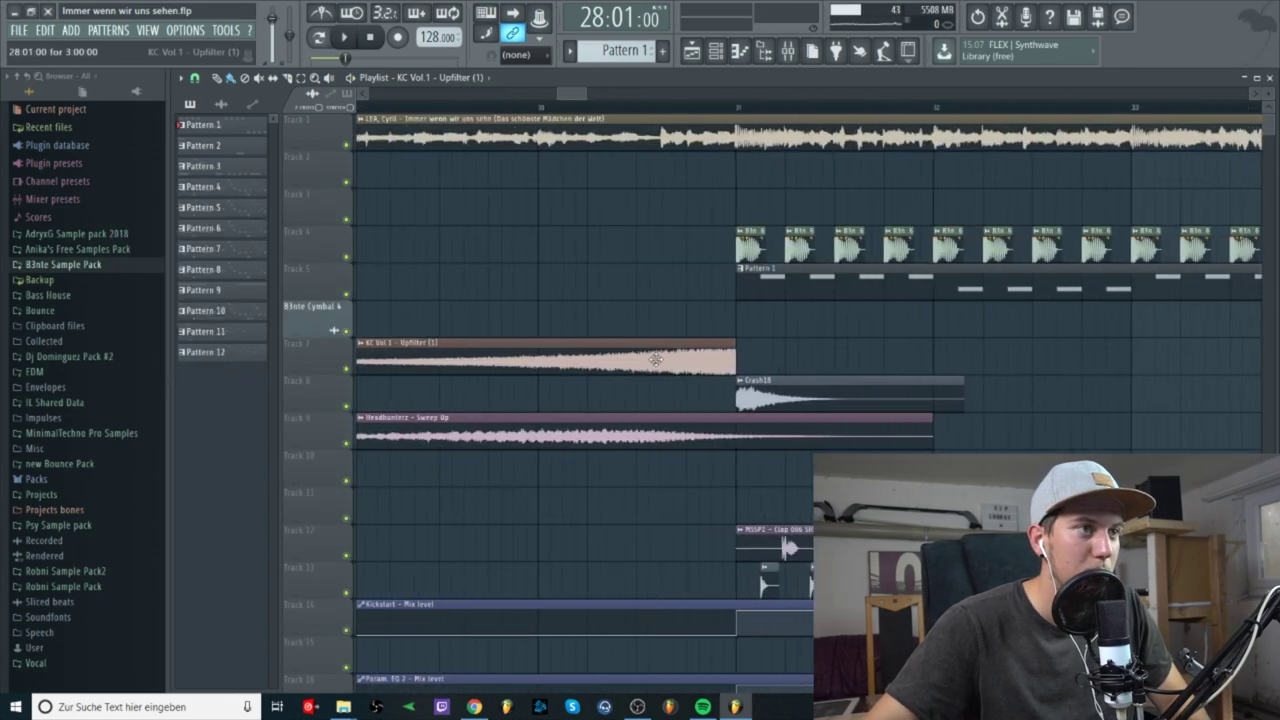
pyautogui.moveTo(738, 362)
pyautogui.mouseDown()
pyautogui.moveTo(992, 366)
pyautogui.moveTo(737, 365)
pyautogui.mouseUp()
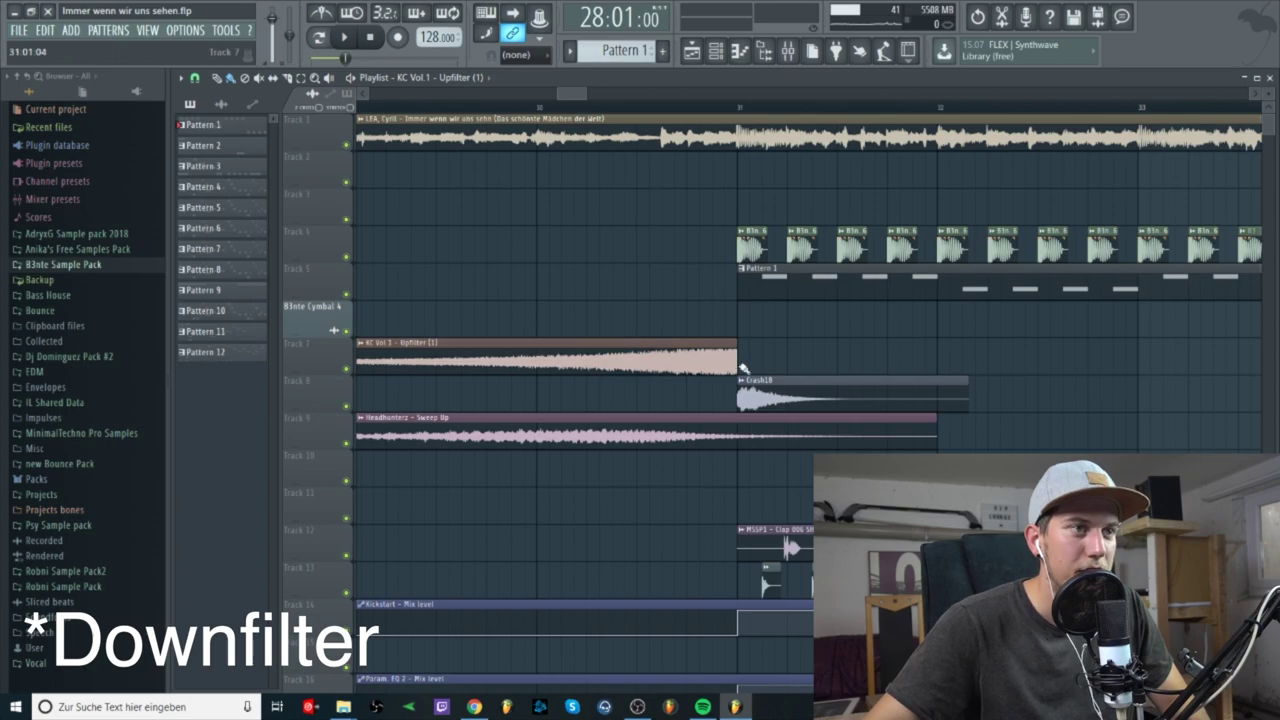
pyautogui.scroll(-5, 476, 428)
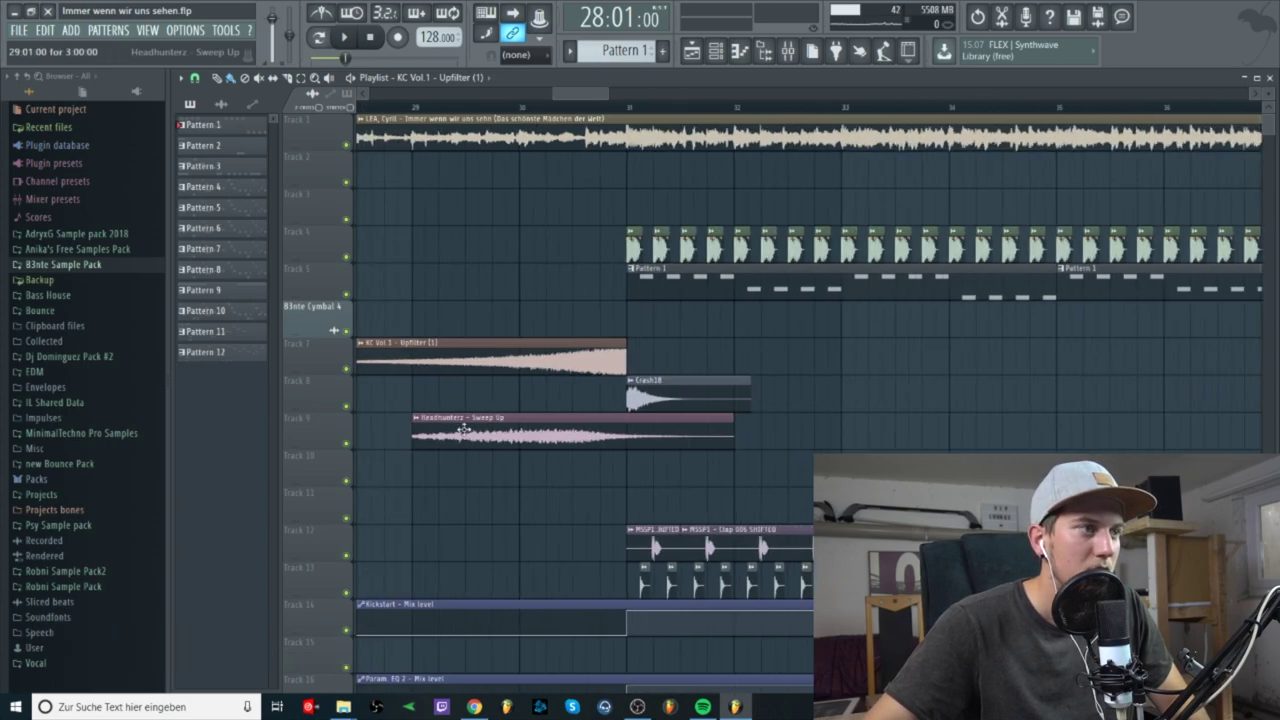
# - Inspect the Headhunterz - Sweep Up sample on Track 9 and the Crash18 sample on Track 8
pyautogui.moveTo(593, 92); pyautogui.dragTo(635, 97)
pyautogui.scroll(-4, 640, 356)
pyautogui.scroll(4, 652, 370)
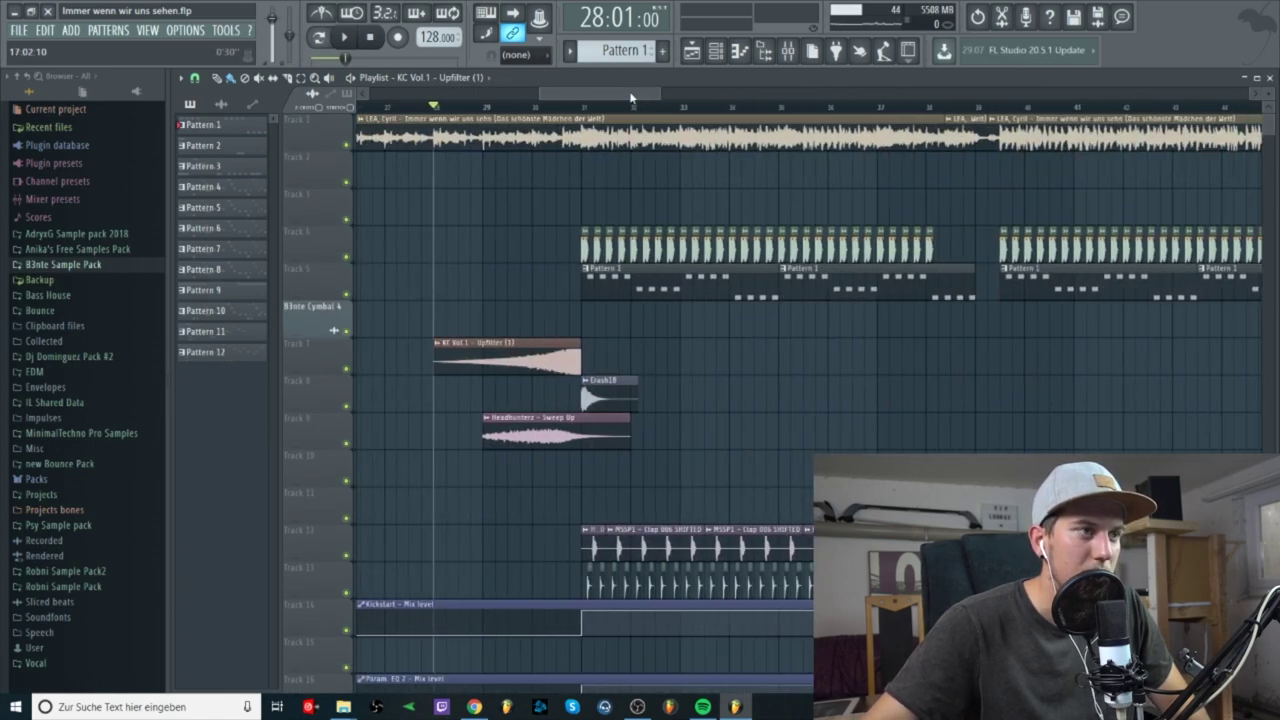
pyautogui.doubleClick(528, 428)
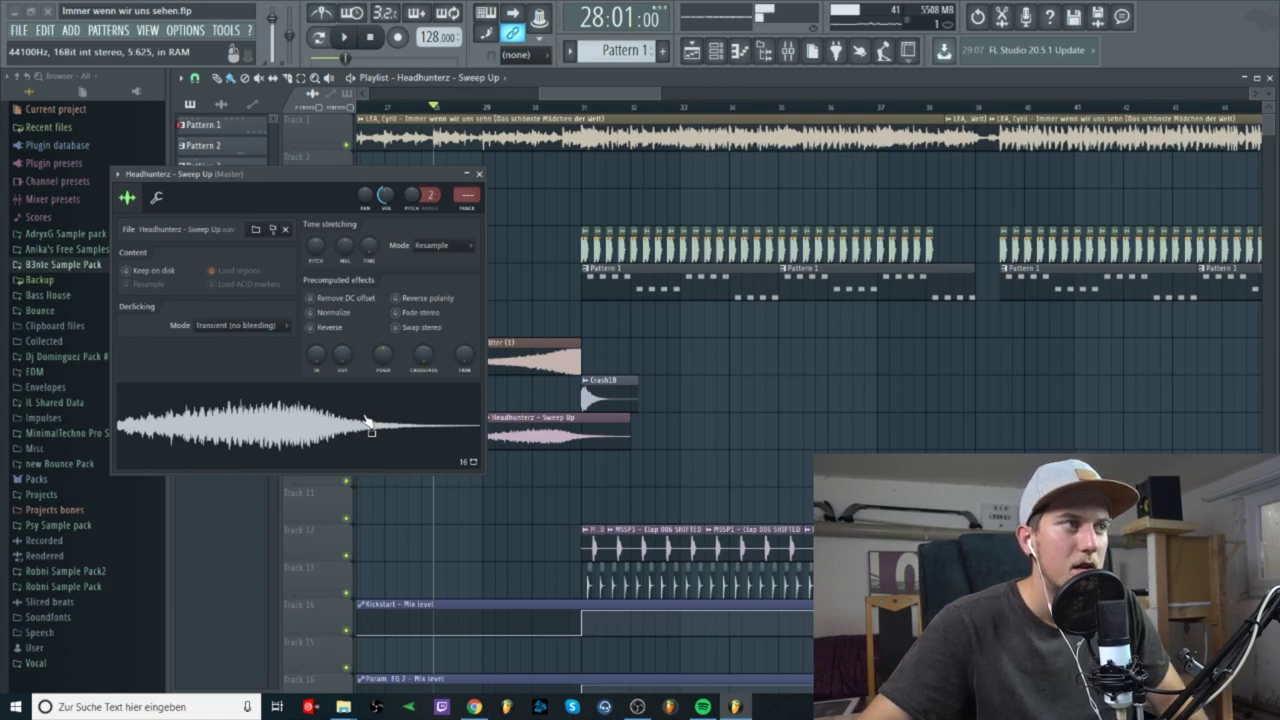
pyautogui.click(479, 174)
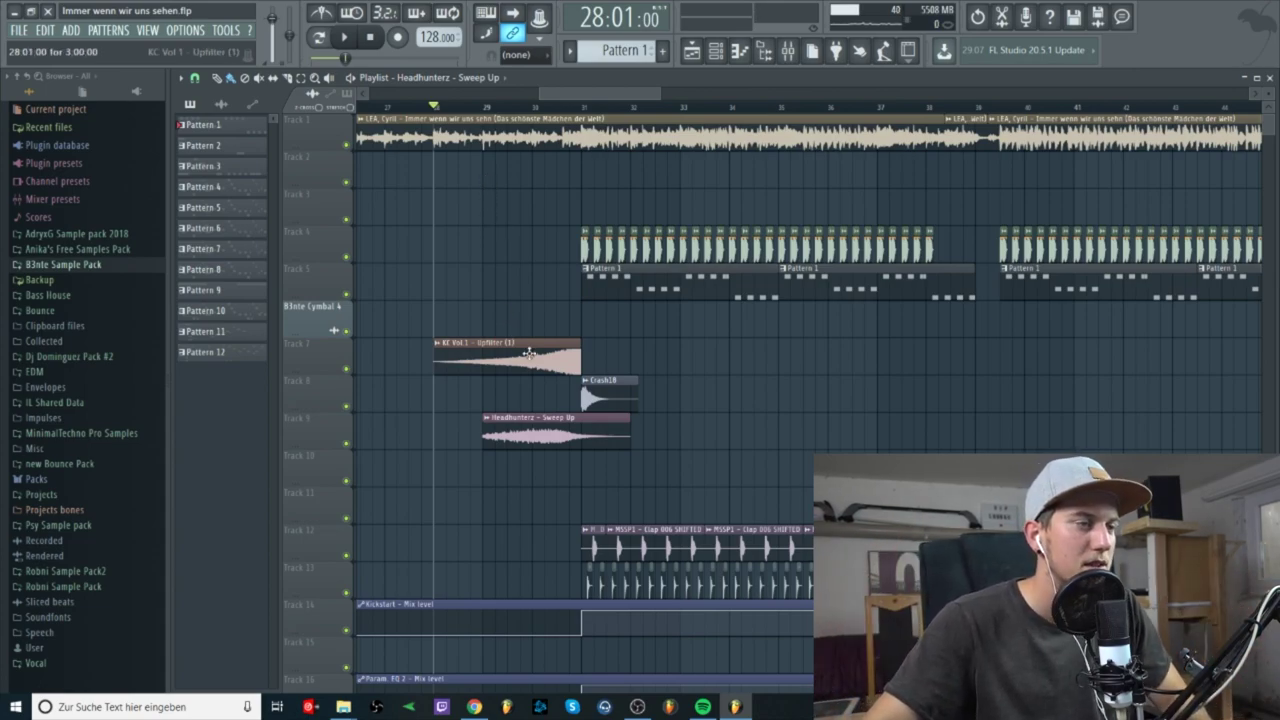
pyautogui.doubleClick(590, 392)
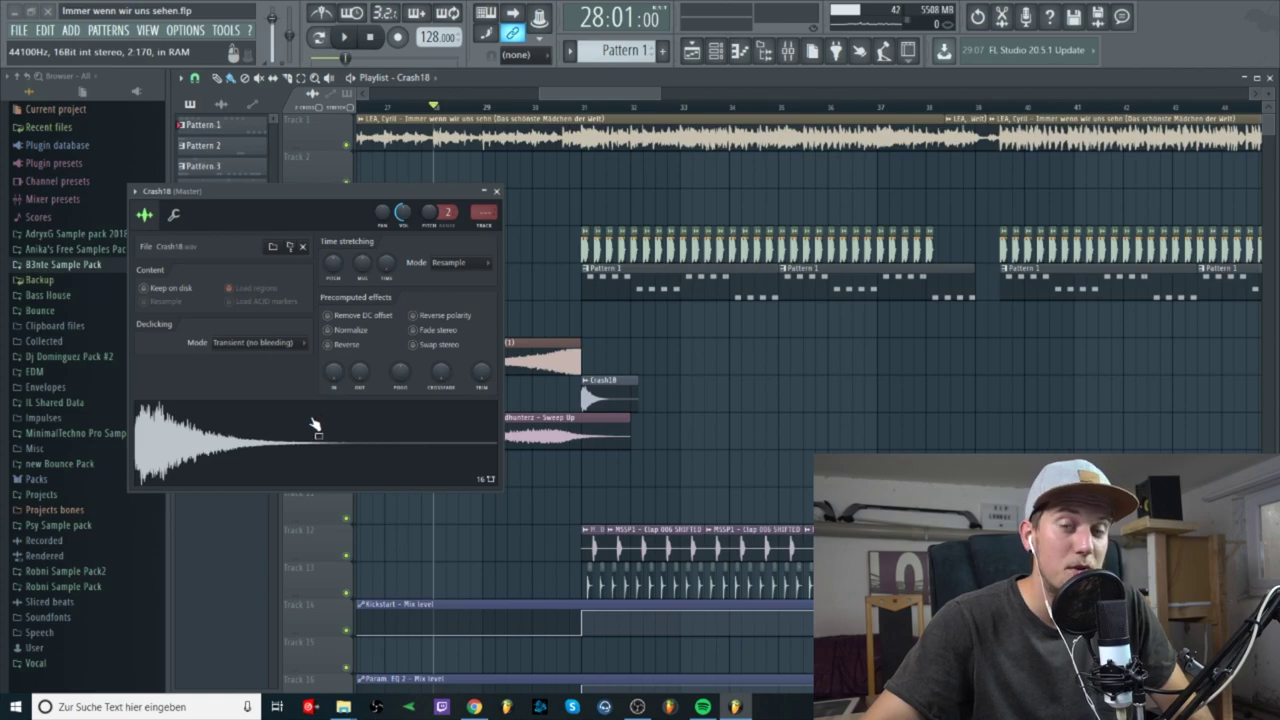
pyautogui.click(496, 191)
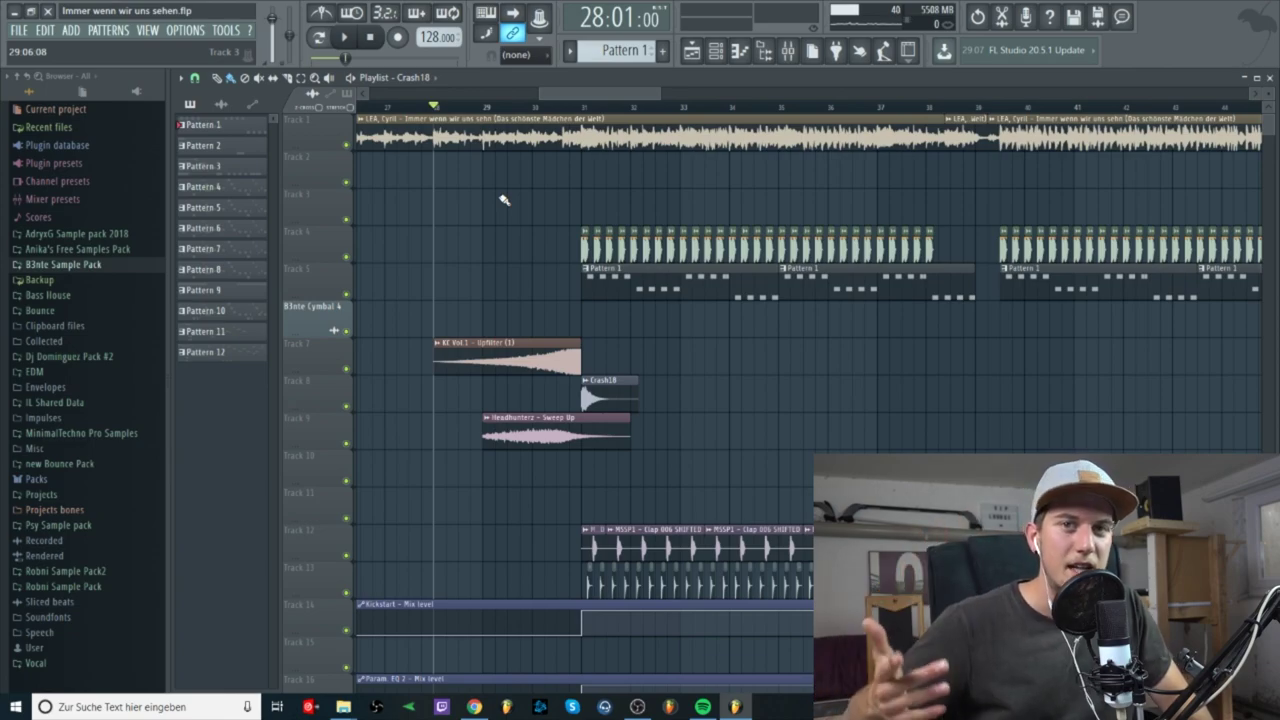
# - Look over the mix level automation on Tracks 14 and 16 and open the vocal clip's channel settings from Track 1
pyautogui.scroll(-3, 586, 443)
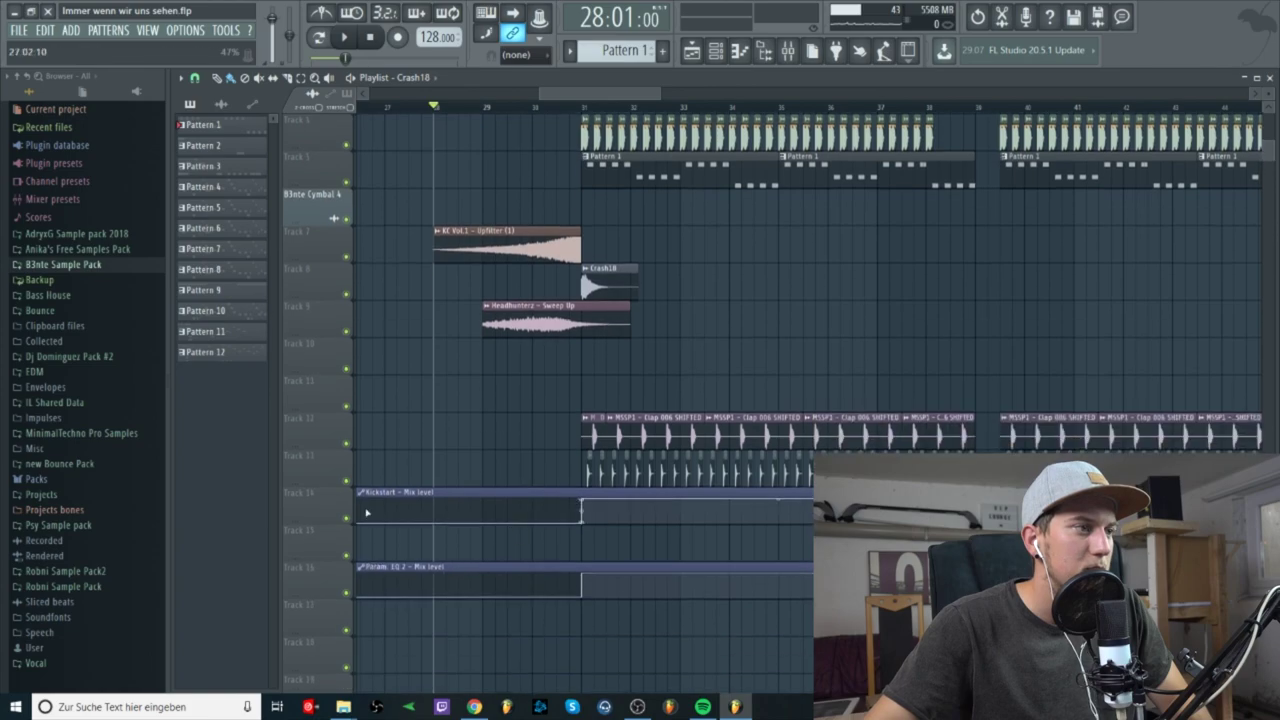
pyautogui.scroll(3, 525, 516)
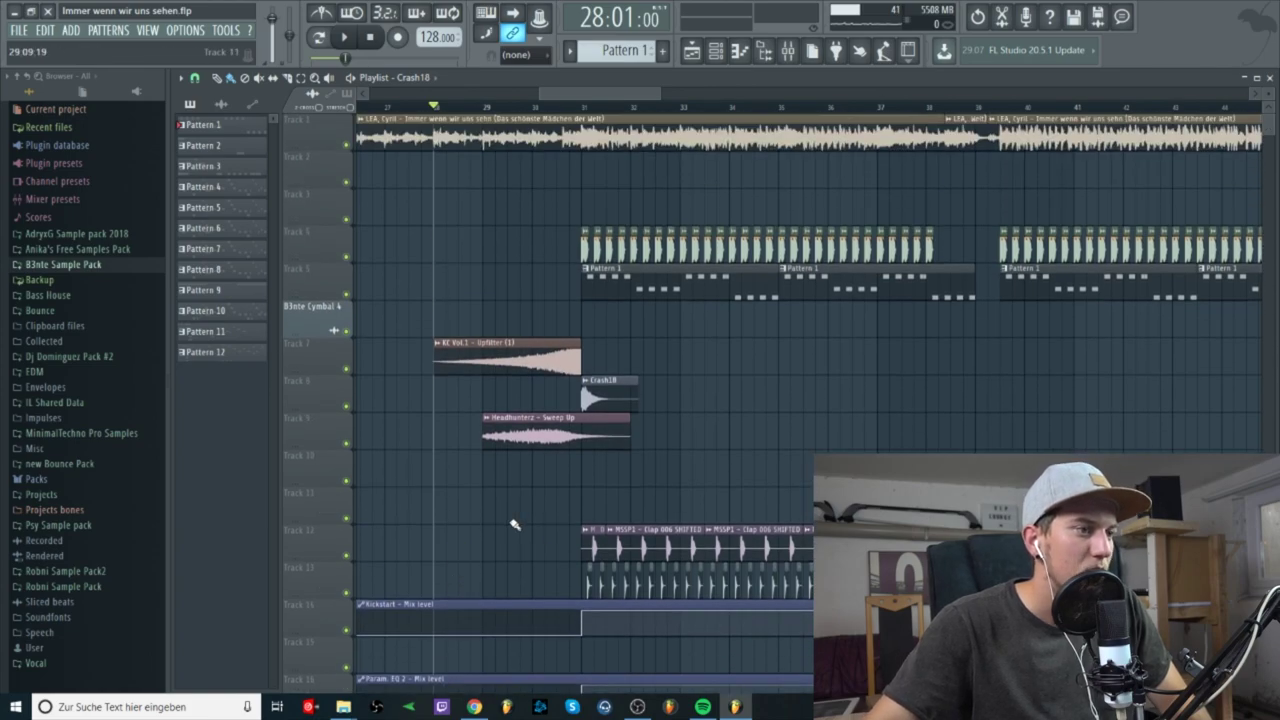
pyautogui.scroll(-4, 514, 524)
pyautogui.moveTo(571, 92); pyautogui.dragTo(521, 94)
pyautogui.scroll(4, 549, 220)
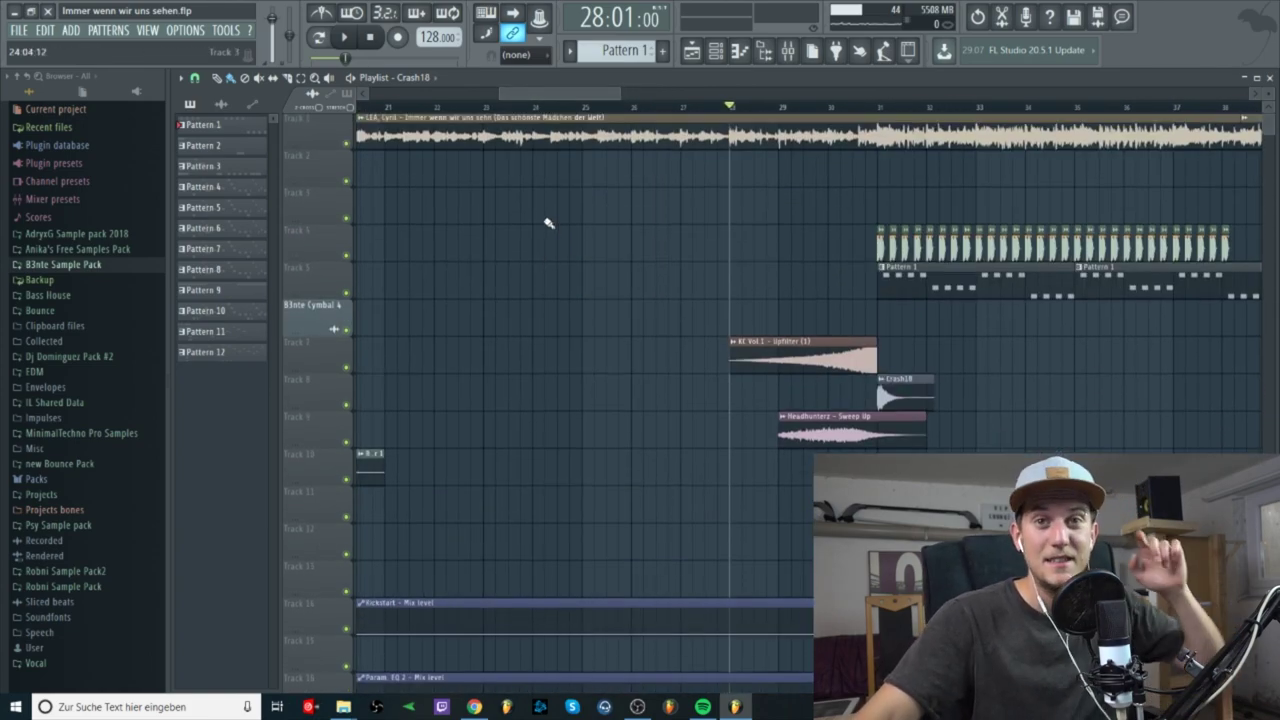
pyautogui.doubleClick(507, 133)
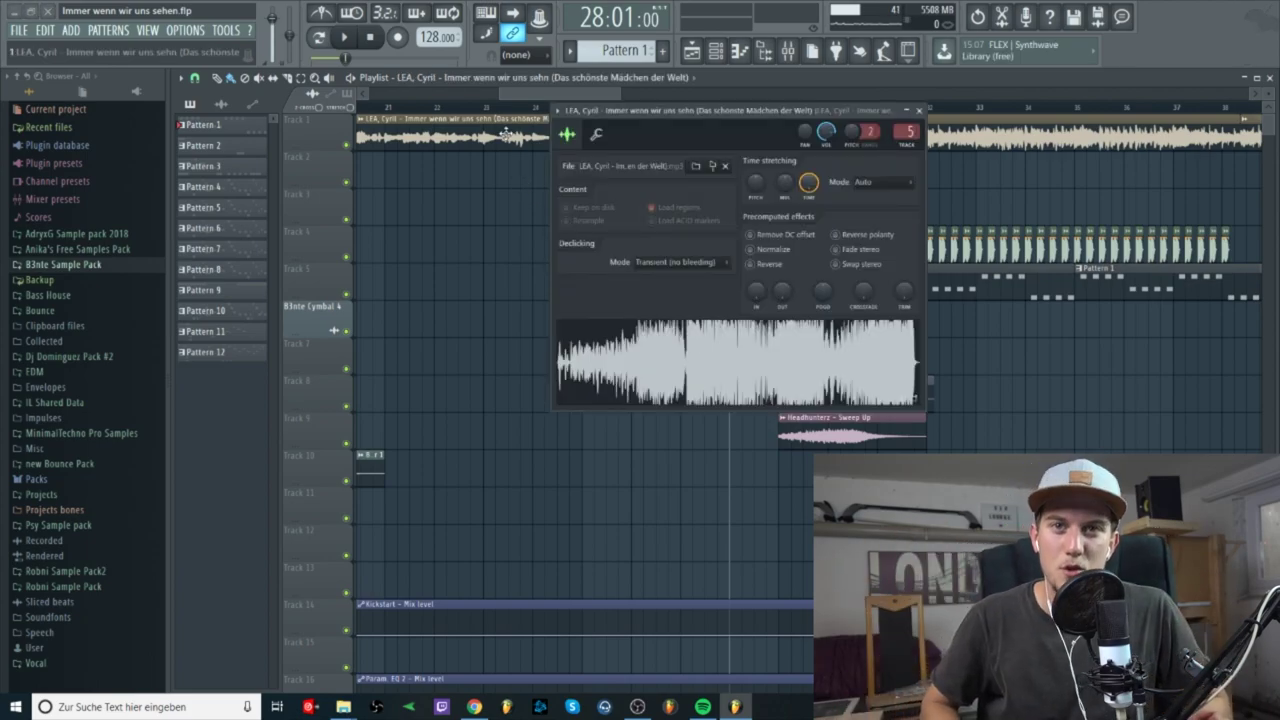
# - Save the project and inspect the high-pass curve of the vocal's Fruity parametric EQ 2 on mixer insert 5
pyautogui.hotkey('ctrl', 's')
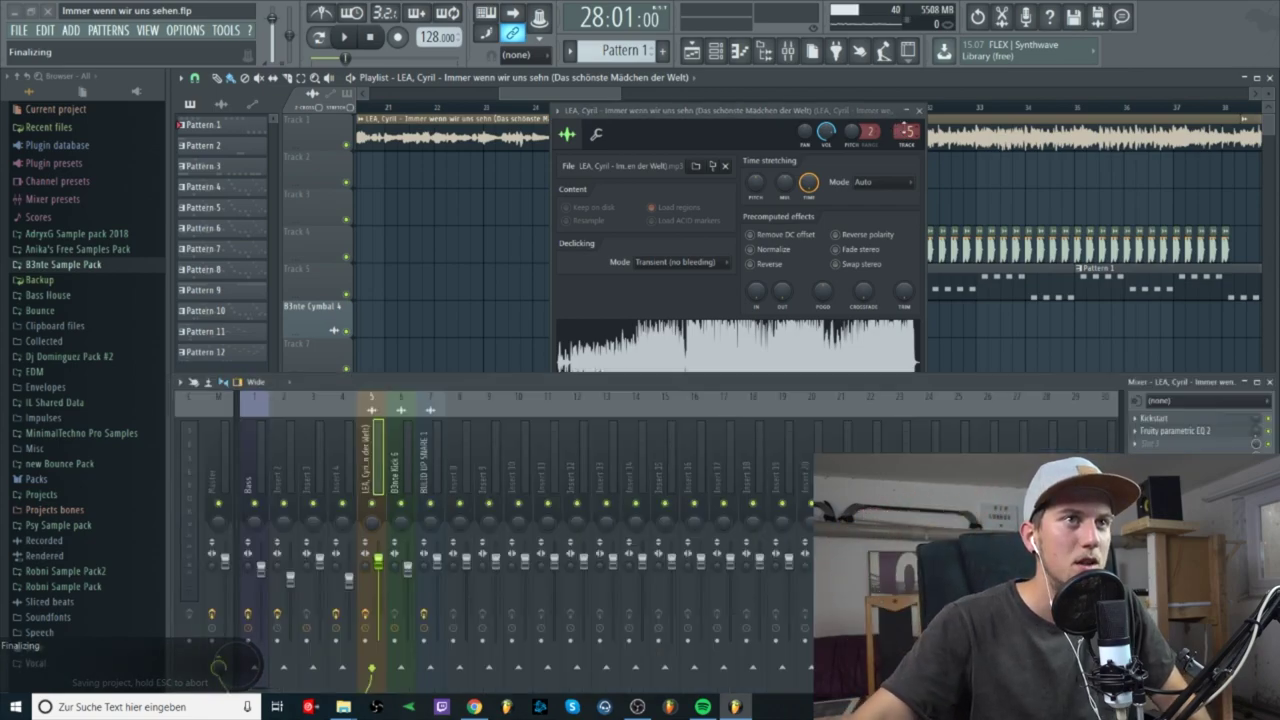
pyautogui.press('F9')
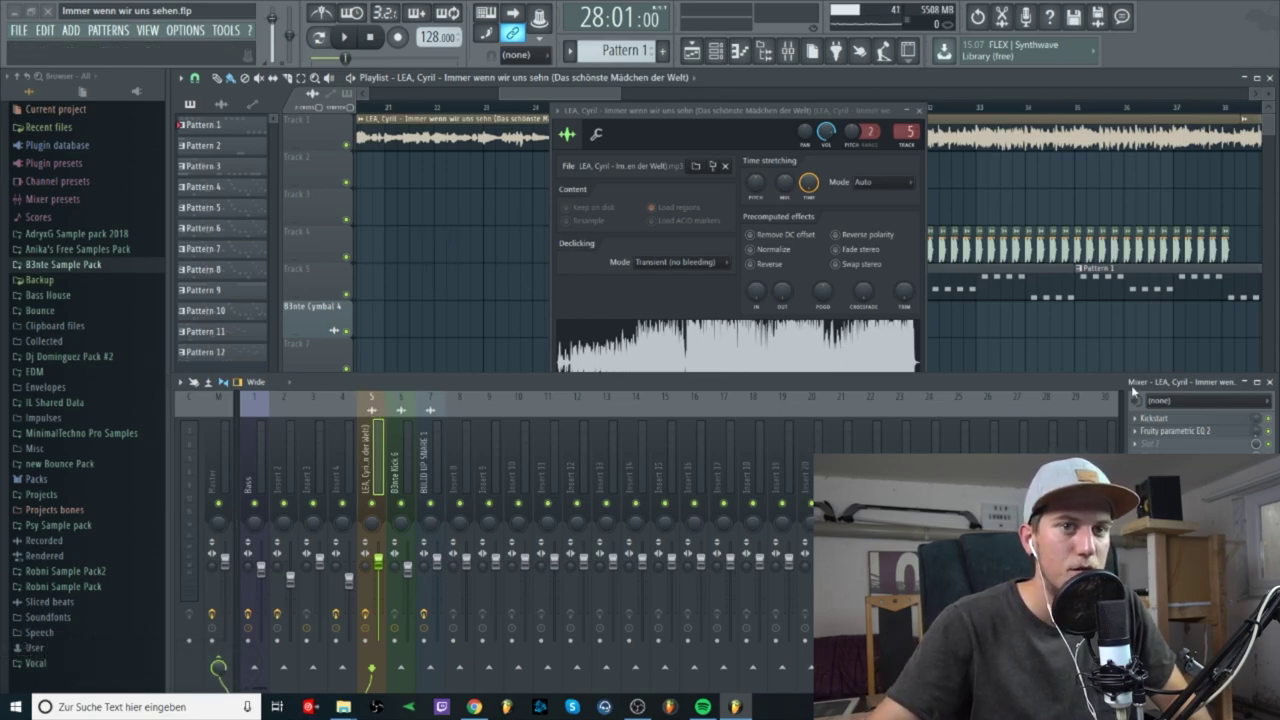
pyautogui.click(1191, 432)
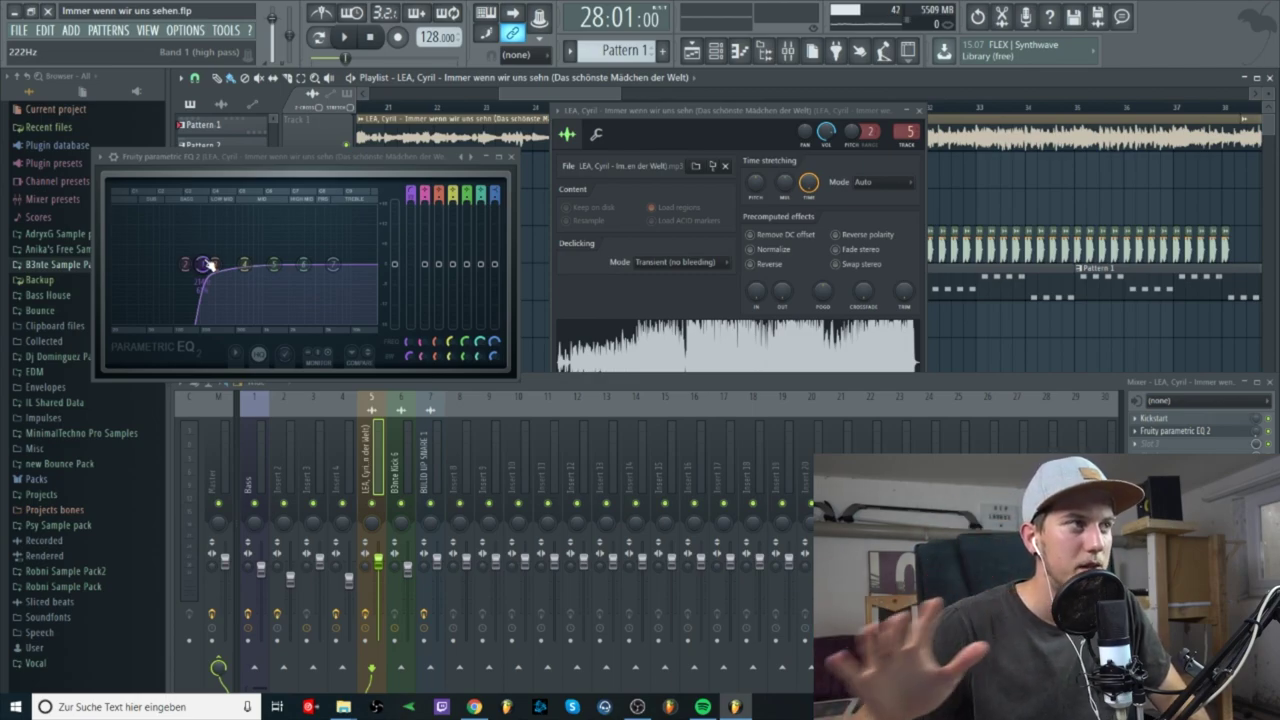
pyautogui.click(512, 157)
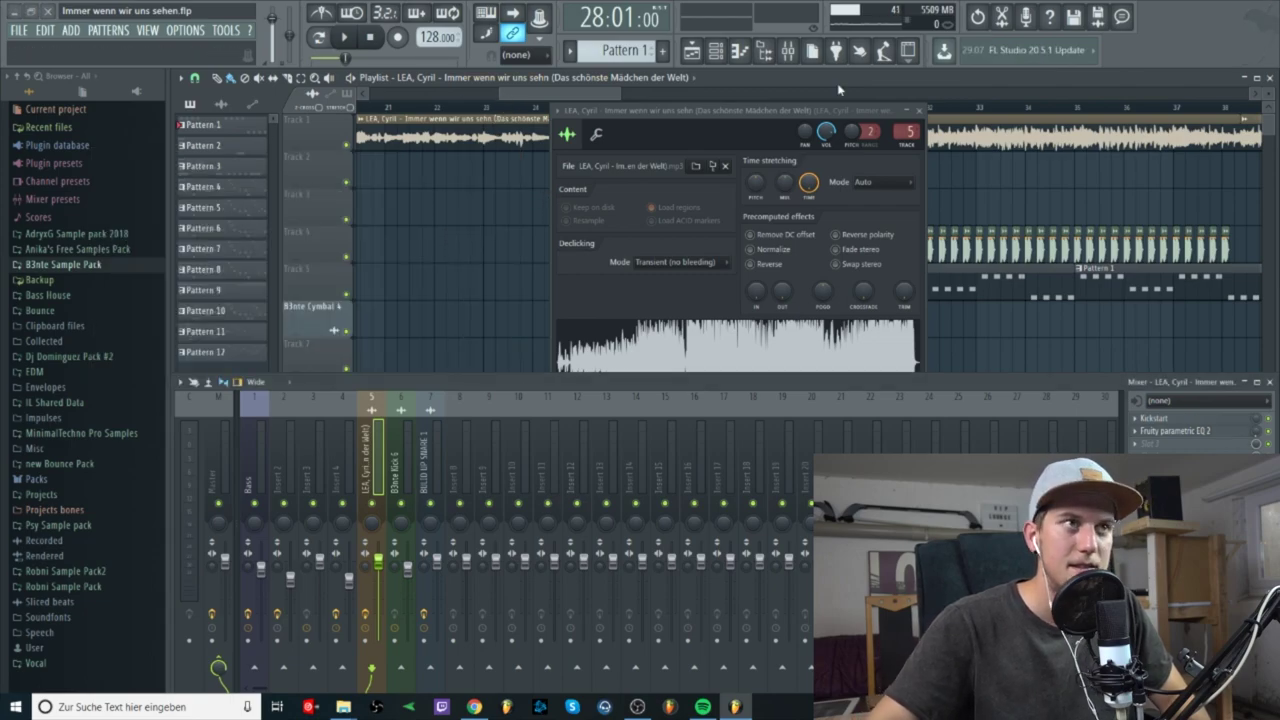
# - Close the mixer and the vocal's channel settings, and look over the arrangement of transition effects between bars 14 and 31
pyautogui.click(1270, 383)
pyautogui.click(922, 117)
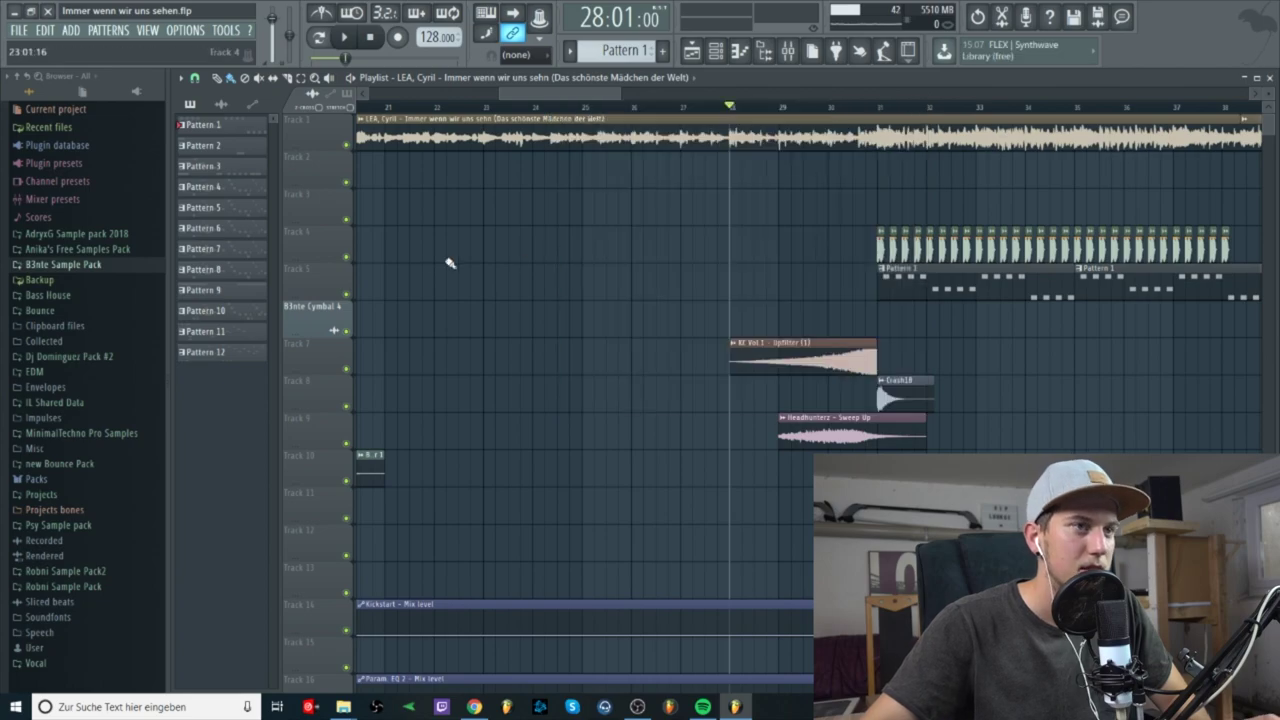
pyautogui.scroll(-3, 480, 357)
pyautogui.scroll(-3, 480, 366)
pyautogui.moveTo(602, 97); pyautogui.dragTo(546, 266)
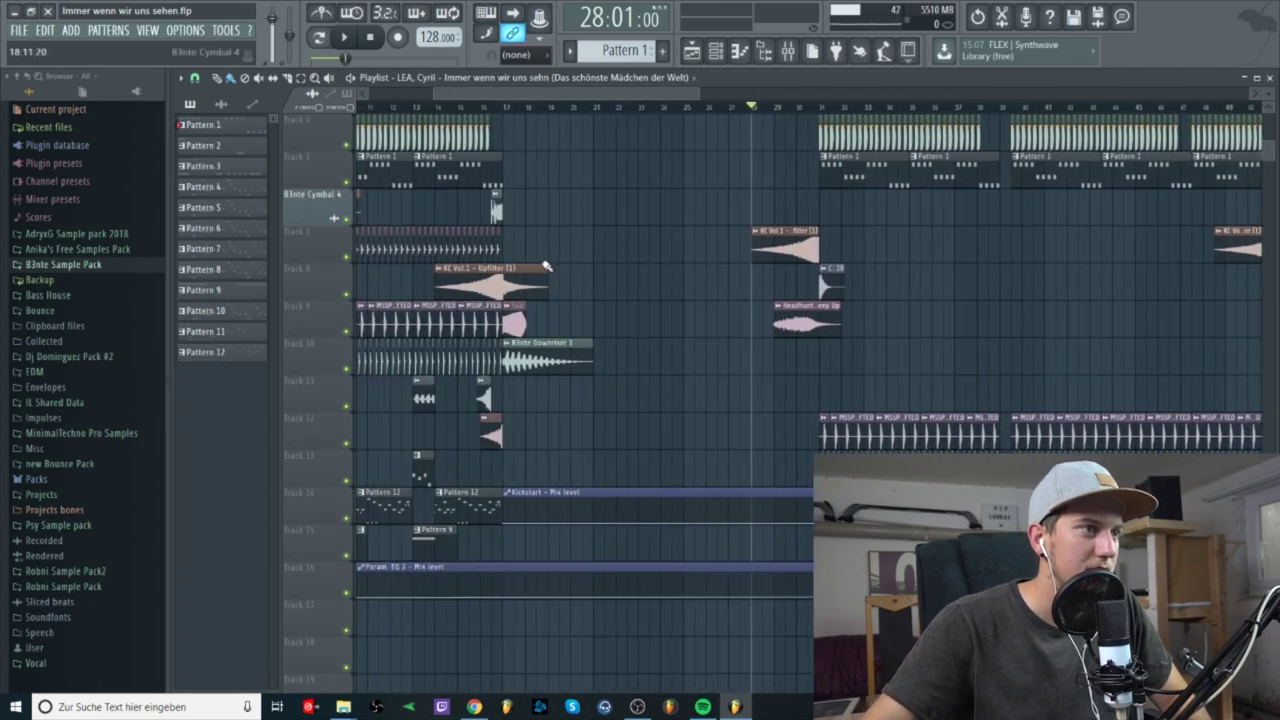
pyautogui.scroll(-1, 540, 500)
pyautogui.scroll(4, 526, 566)
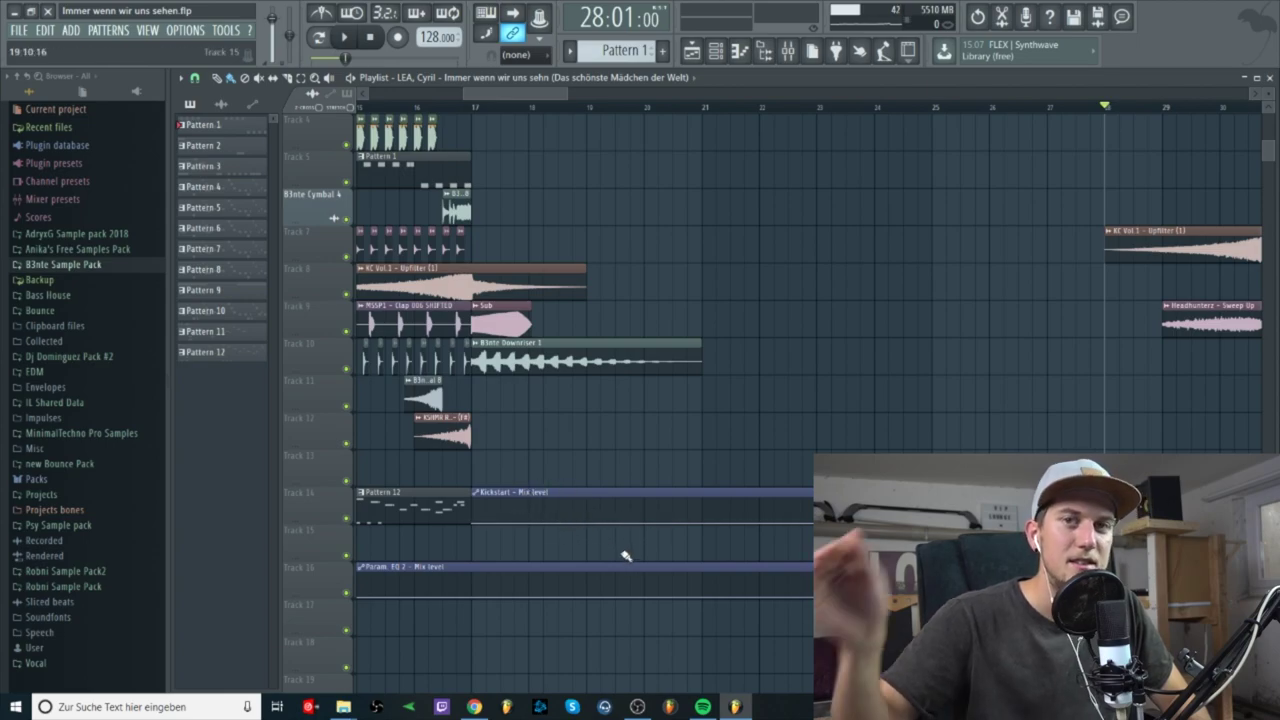
pyautogui.scroll(-2, 625, 557)
pyautogui.scroll(2, 985, 490)
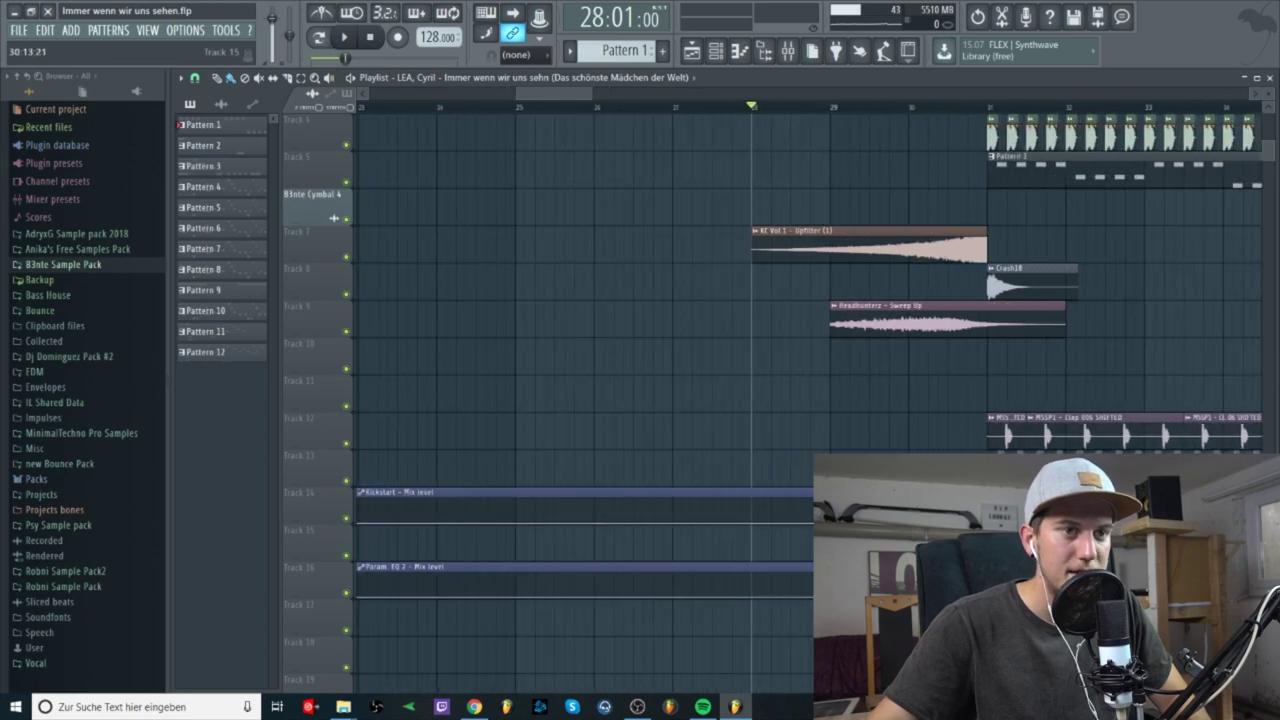
pyautogui.scroll(2, 985, 490)
pyautogui.scroll(-4, 713, 529)
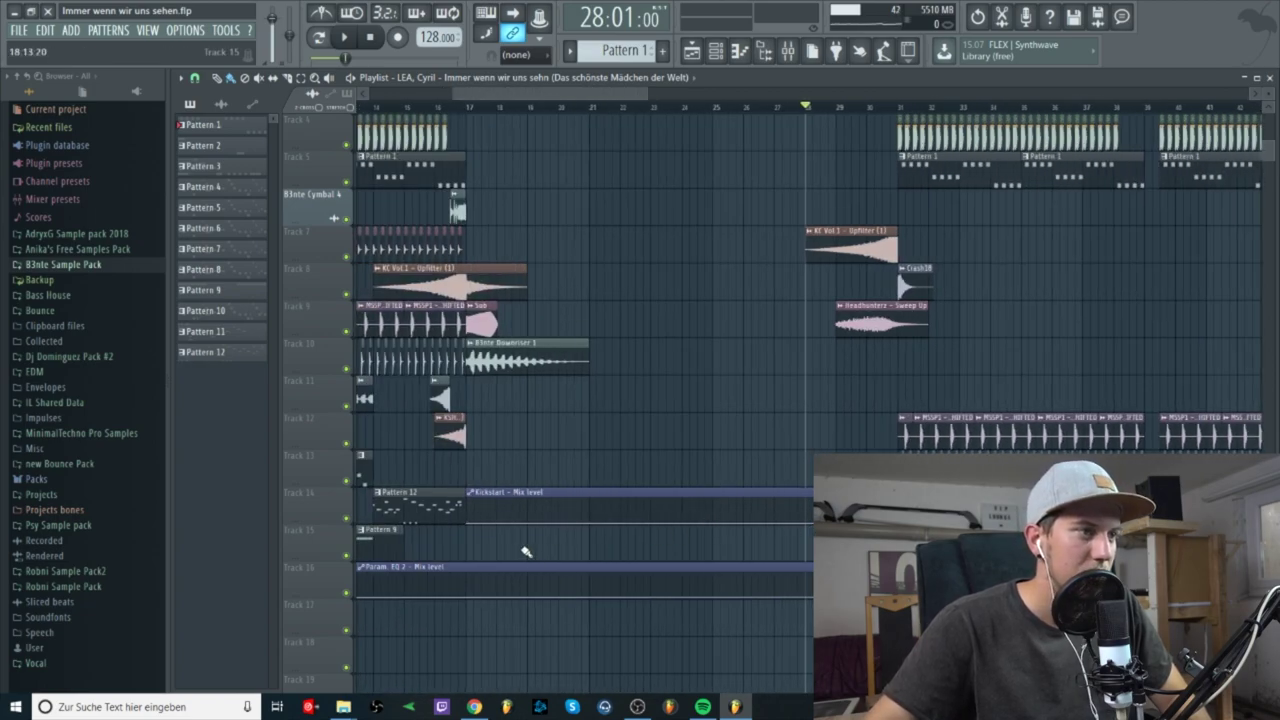
pyautogui.scroll(-1, 525, 551)
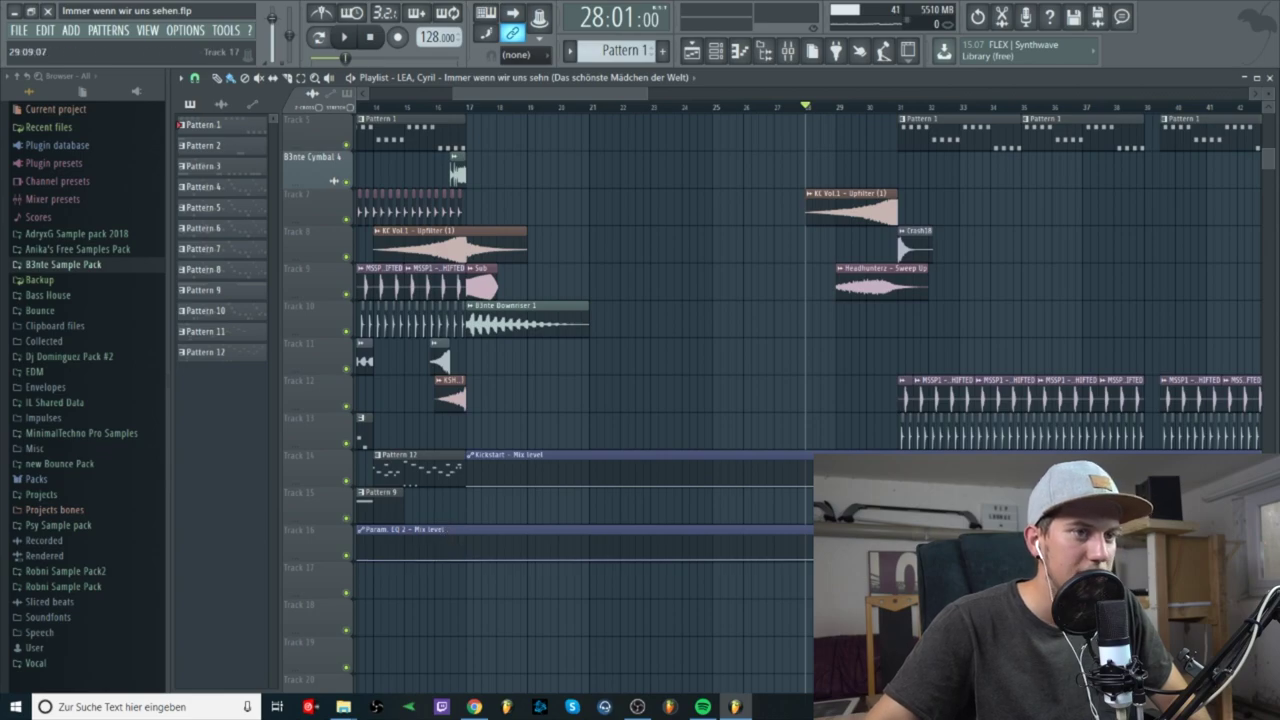
# - Reopen the mixer and check the Fruity parametric EQ 2 curve on the vocal's insert 5
pyautogui.click(788, 50)
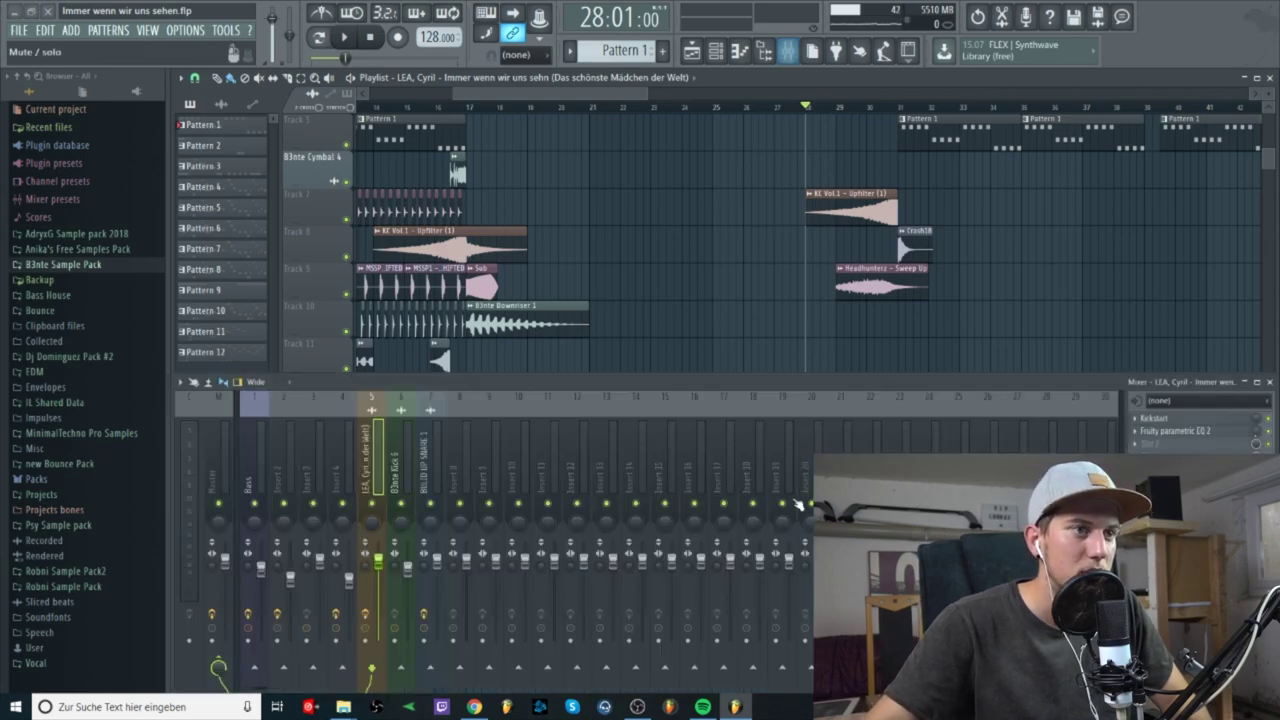
pyautogui.click(1160, 431)
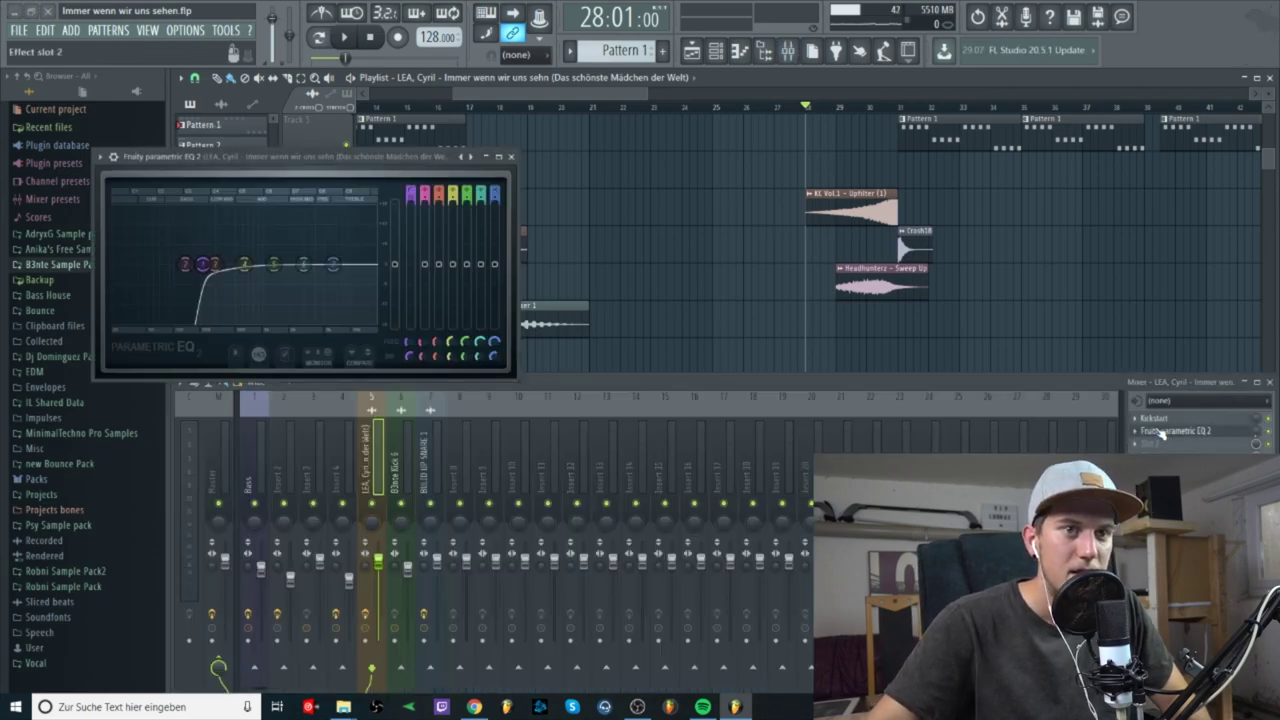
pyautogui.click(1268, 384)
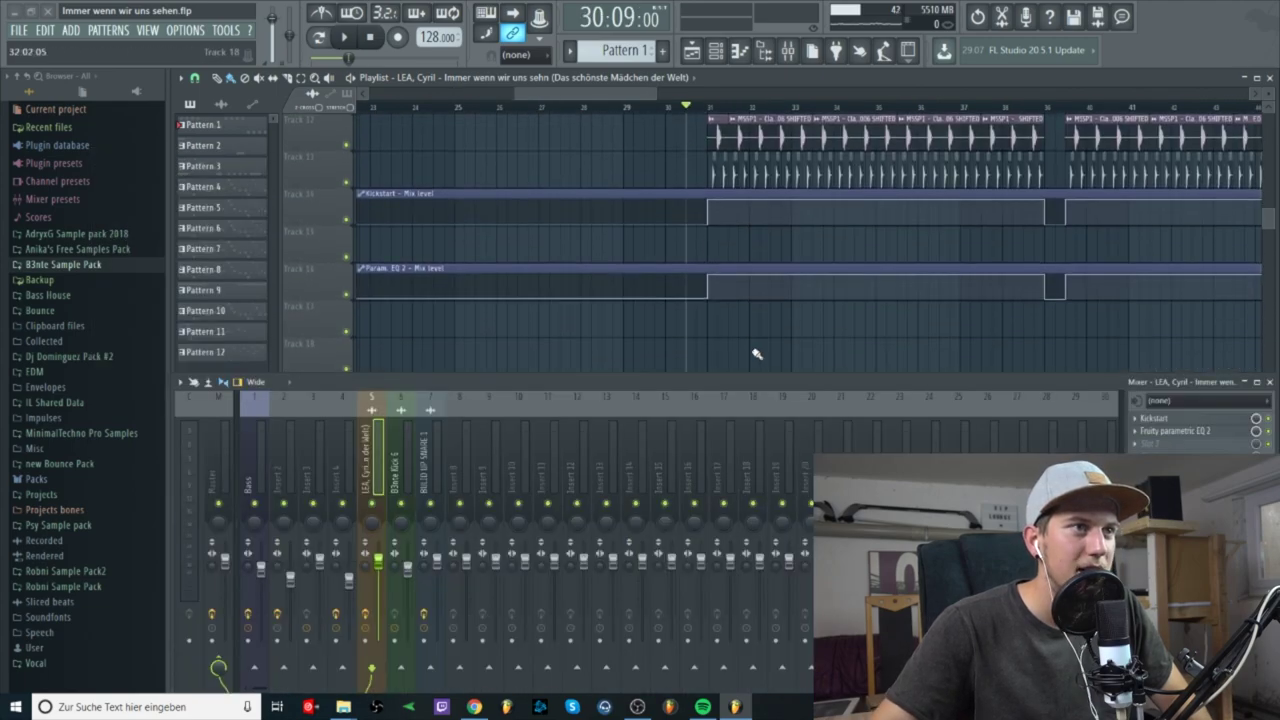
# - Play across bar 31 while watching the Kickstart and Fruity parametric EQ 2 mix levels on the vocal insert, and close the mixer
pyautogui.scroll(3, 740, 349)
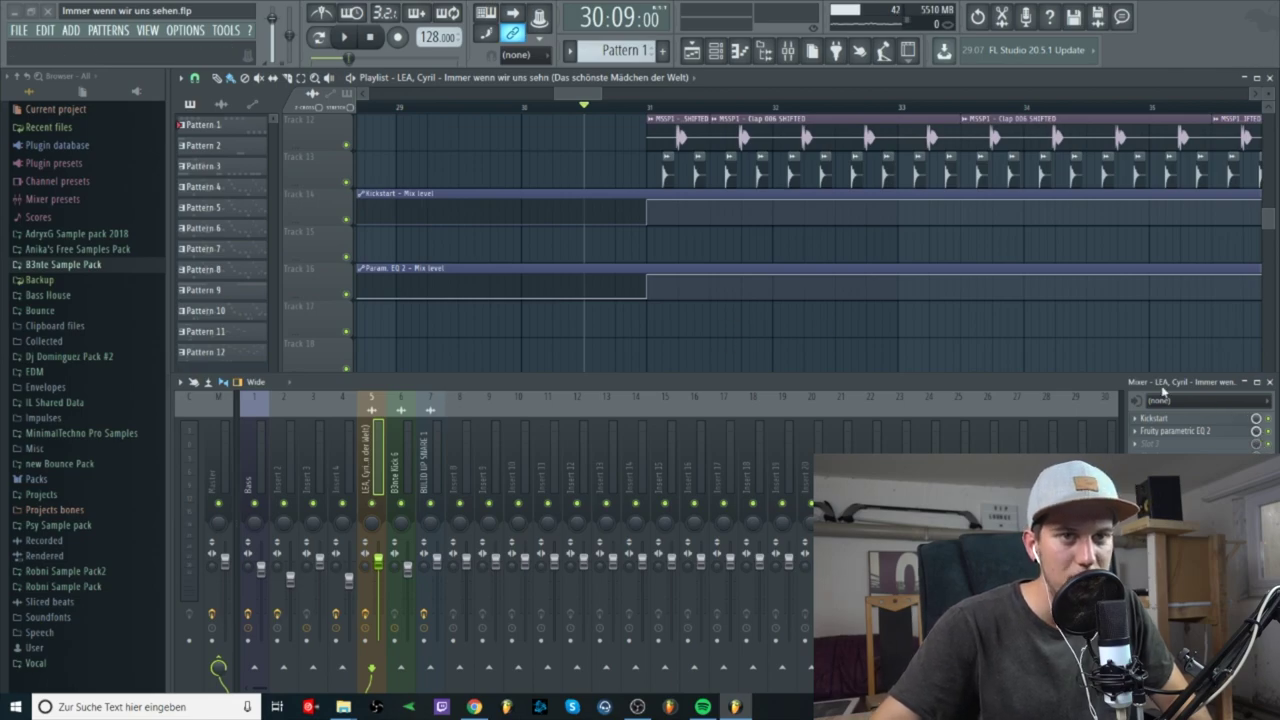
pyautogui.moveTo(1105, 388); pyautogui.dragTo(617, 336)
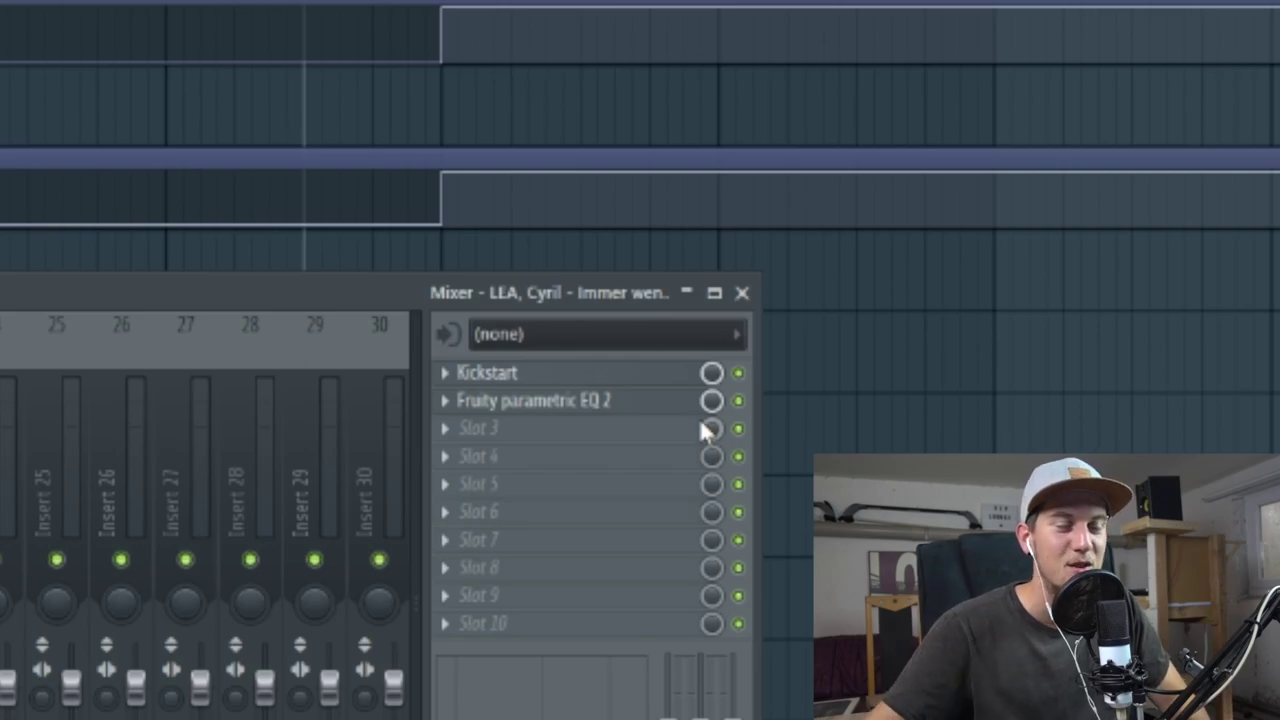
pyautogui.press('space')
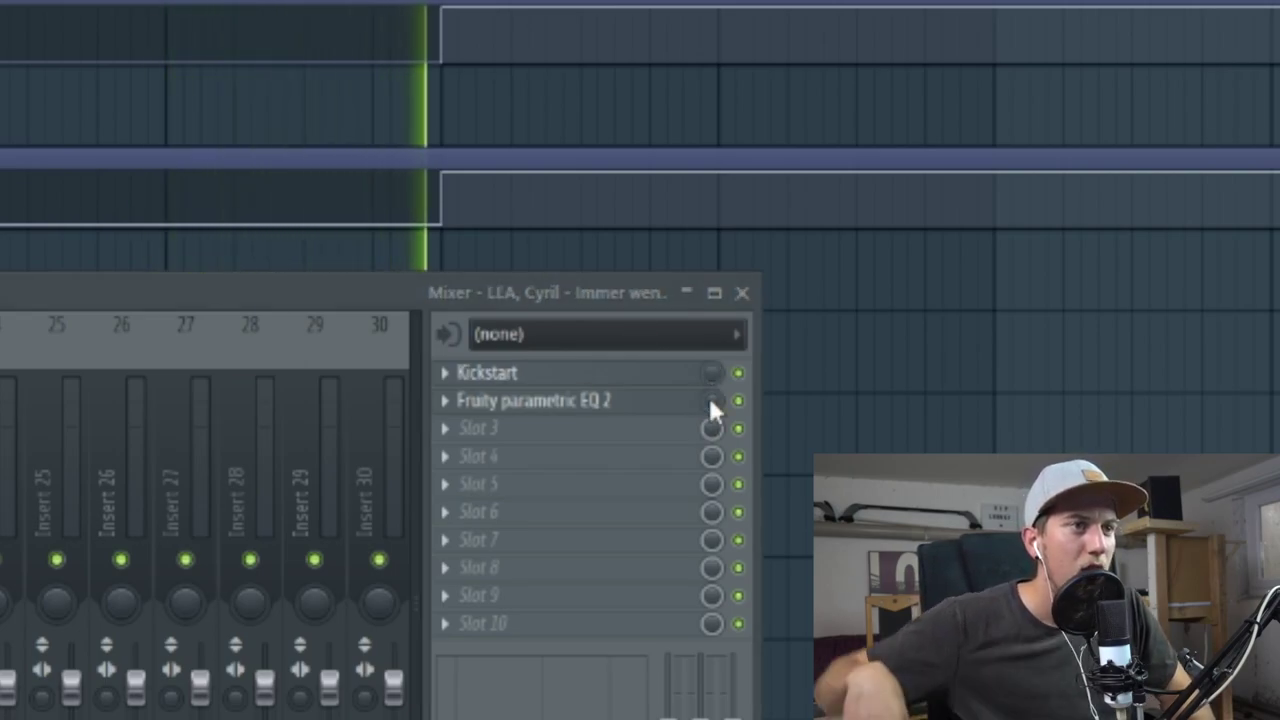
pyautogui.press('space')
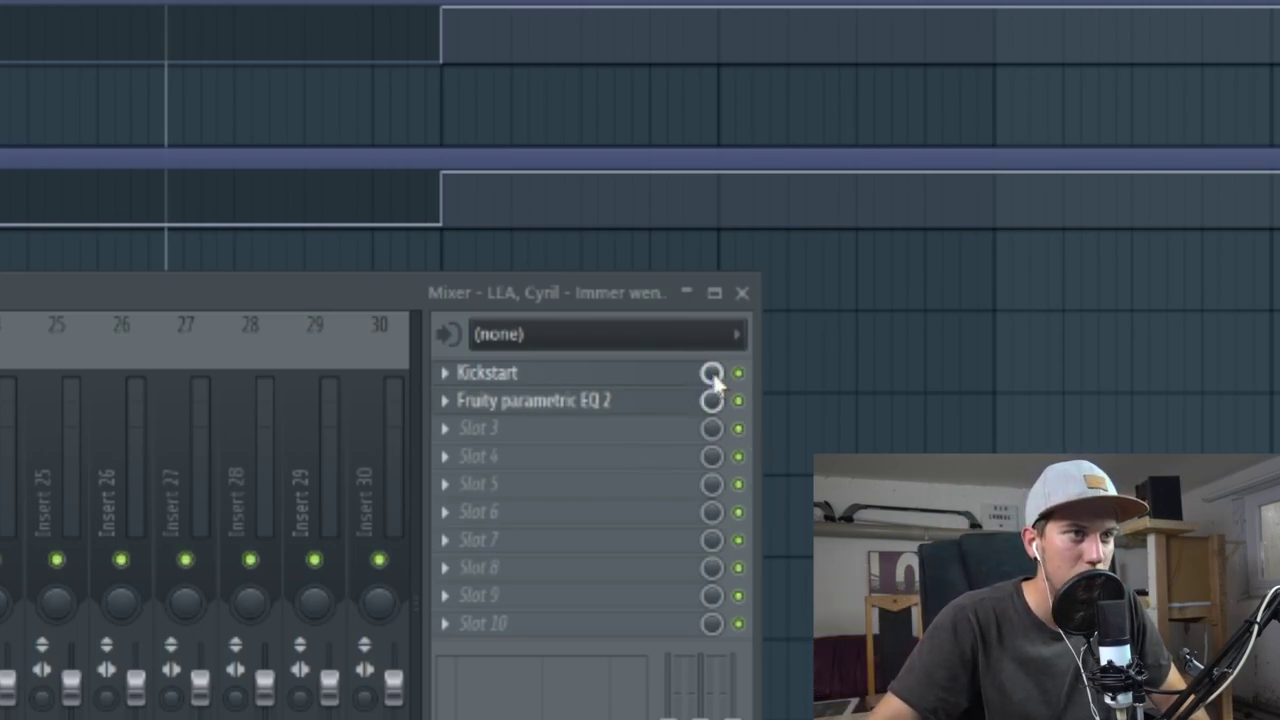
pyautogui.press('space')
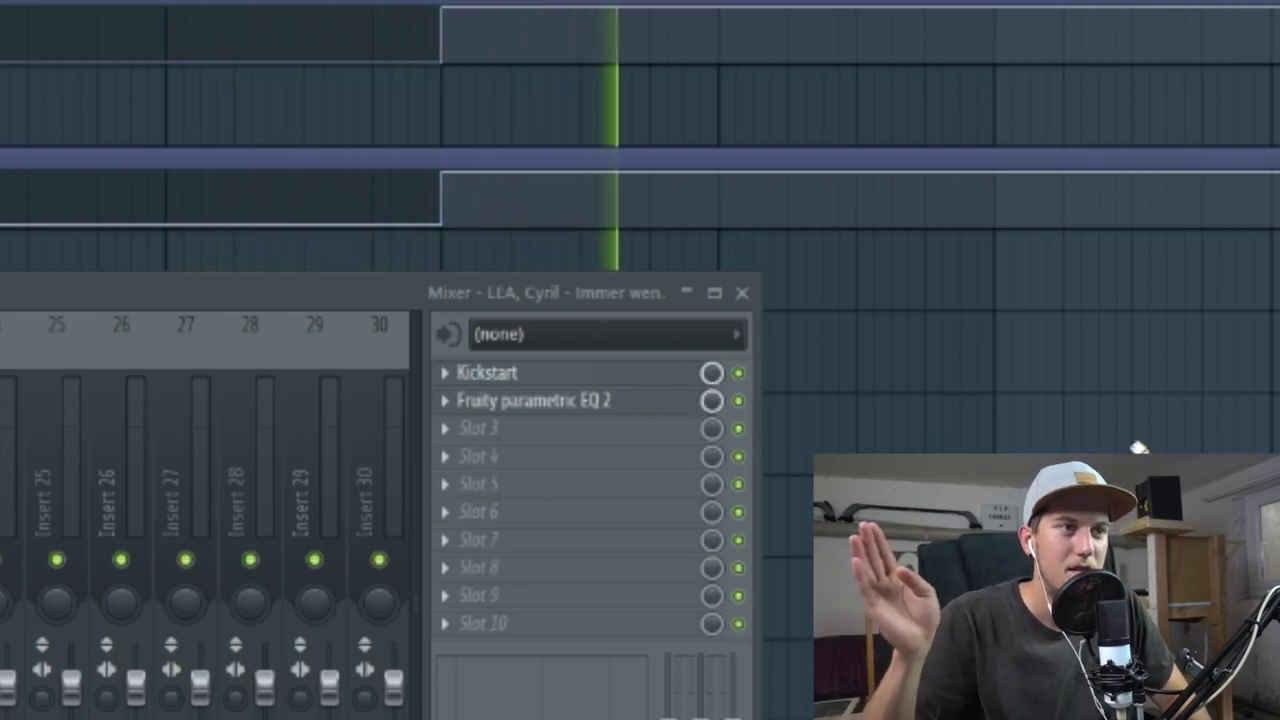
pyautogui.click(742, 293)
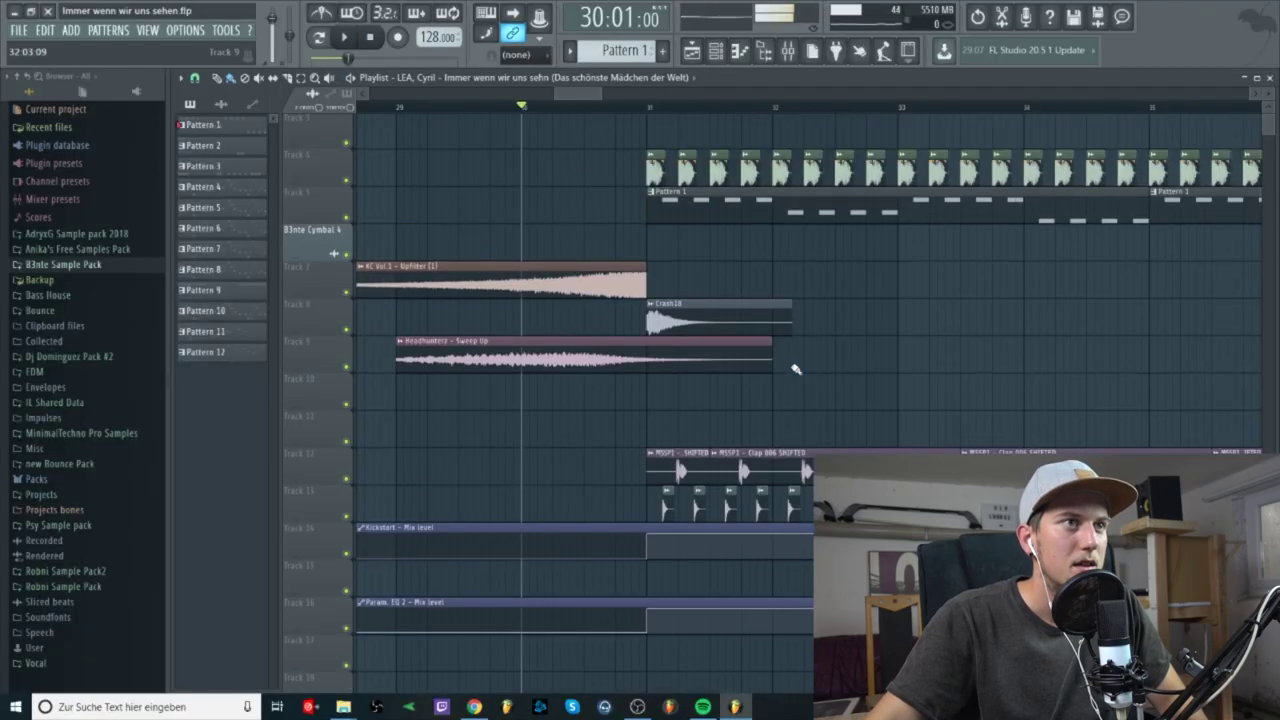
pyautogui.scroll(-1, 795, 368)
pyautogui.press('F9')
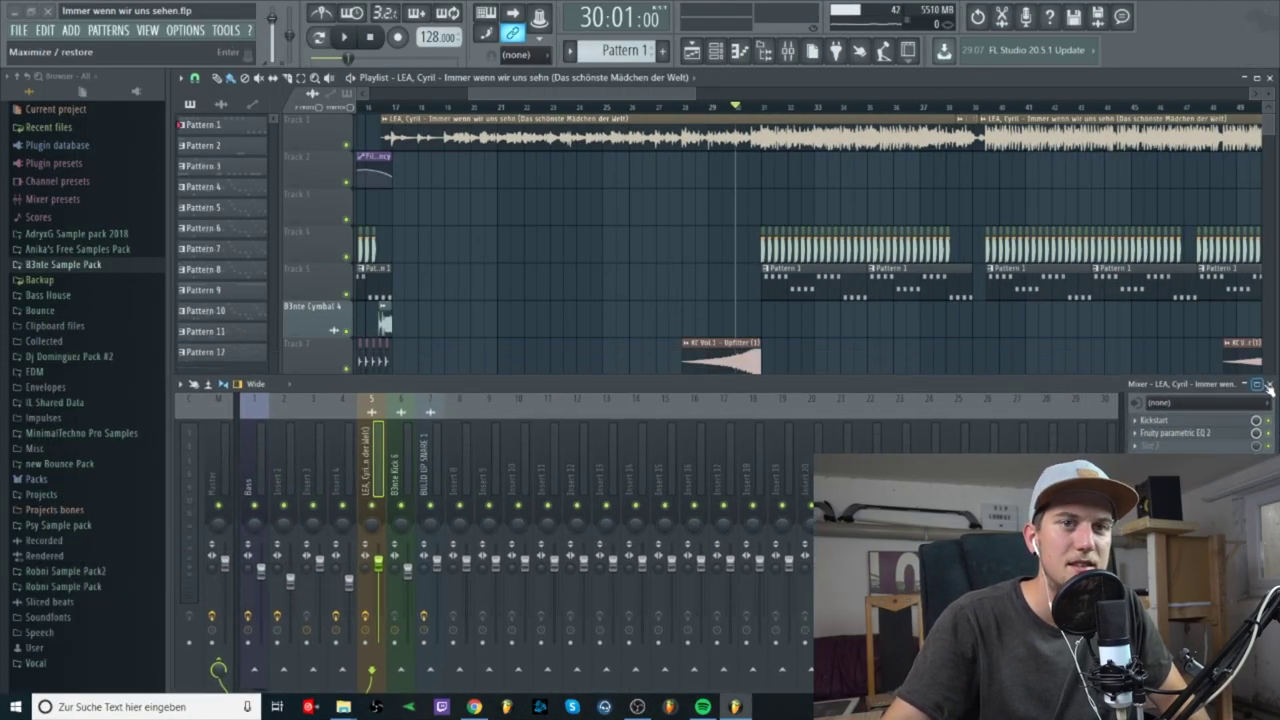
pyautogui.click(1269, 376)
# - Inspect the B3nte Cymbal 9 sample on Track 13 and the MSSP1 - Clap 006 SHIFTED sample on Track 12
pyautogui.scroll(2, 790, 241)
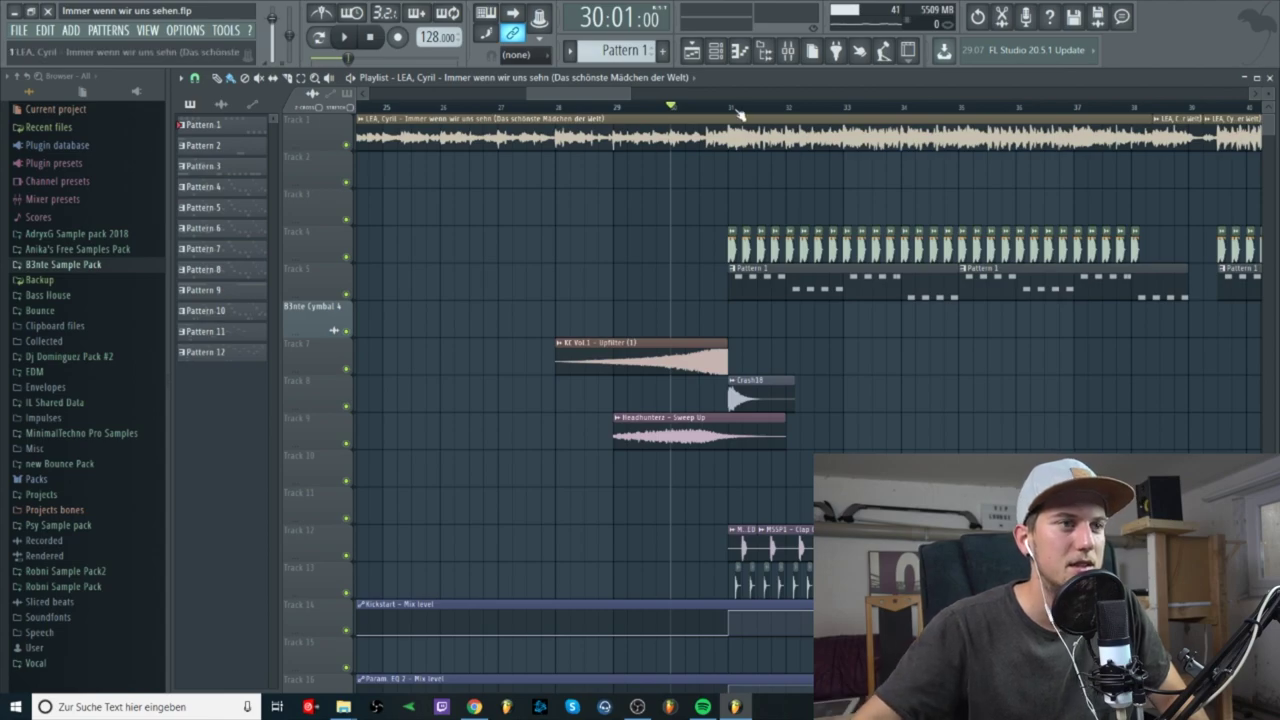
pyautogui.scroll(2, 800, 400)
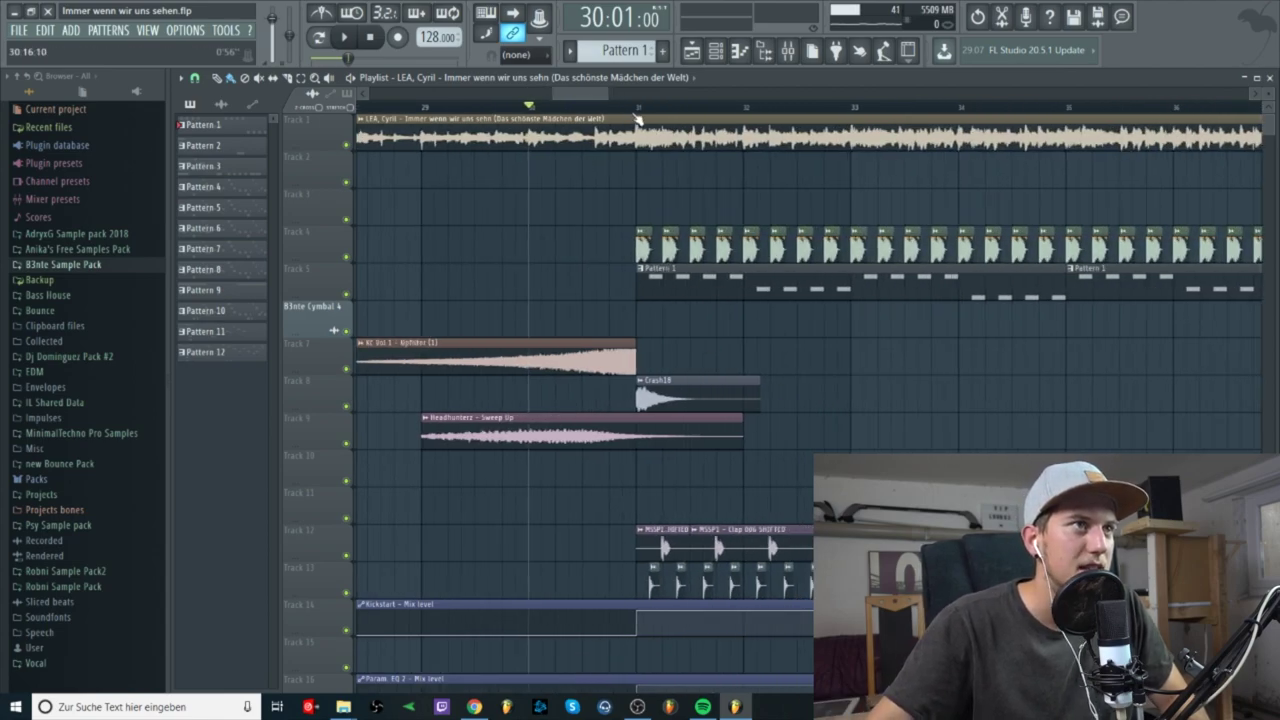
pyautogui.scroll(-2, 668, 400)
pyautogui.doubleClick(680, 500)
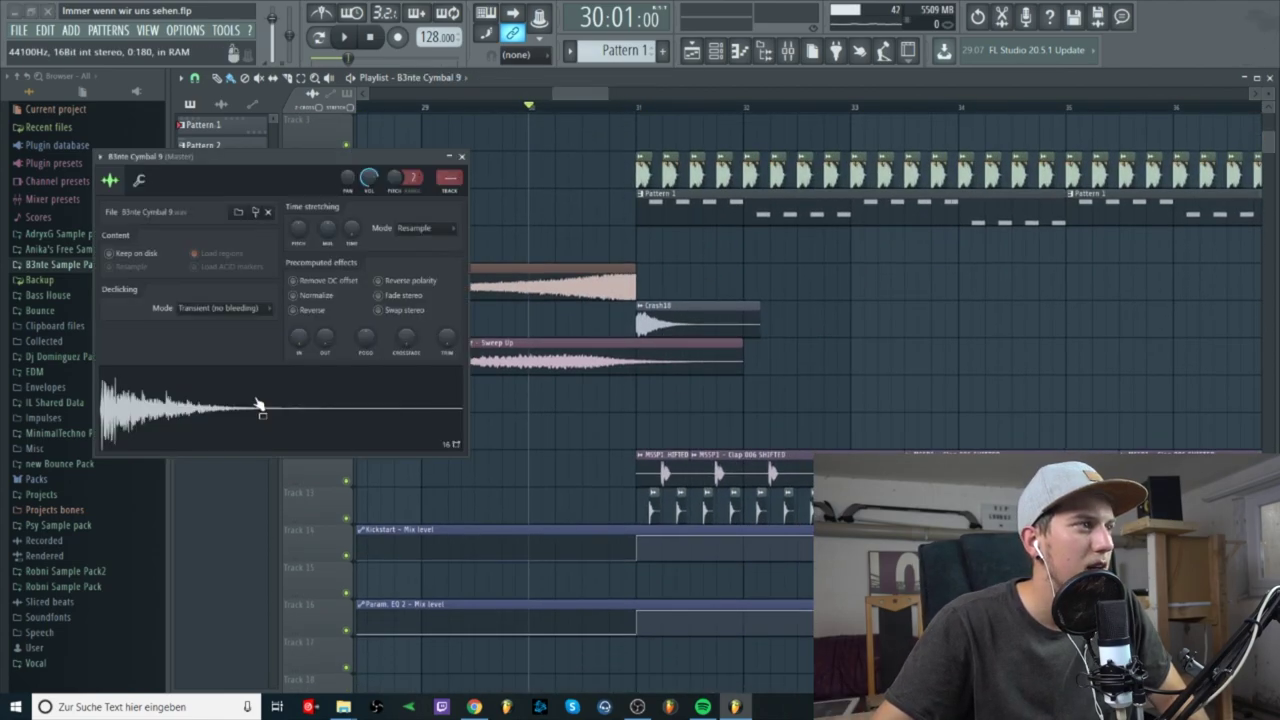
pyautogui.click(461, 156)
pyautogui.doubleClick(648, 458)
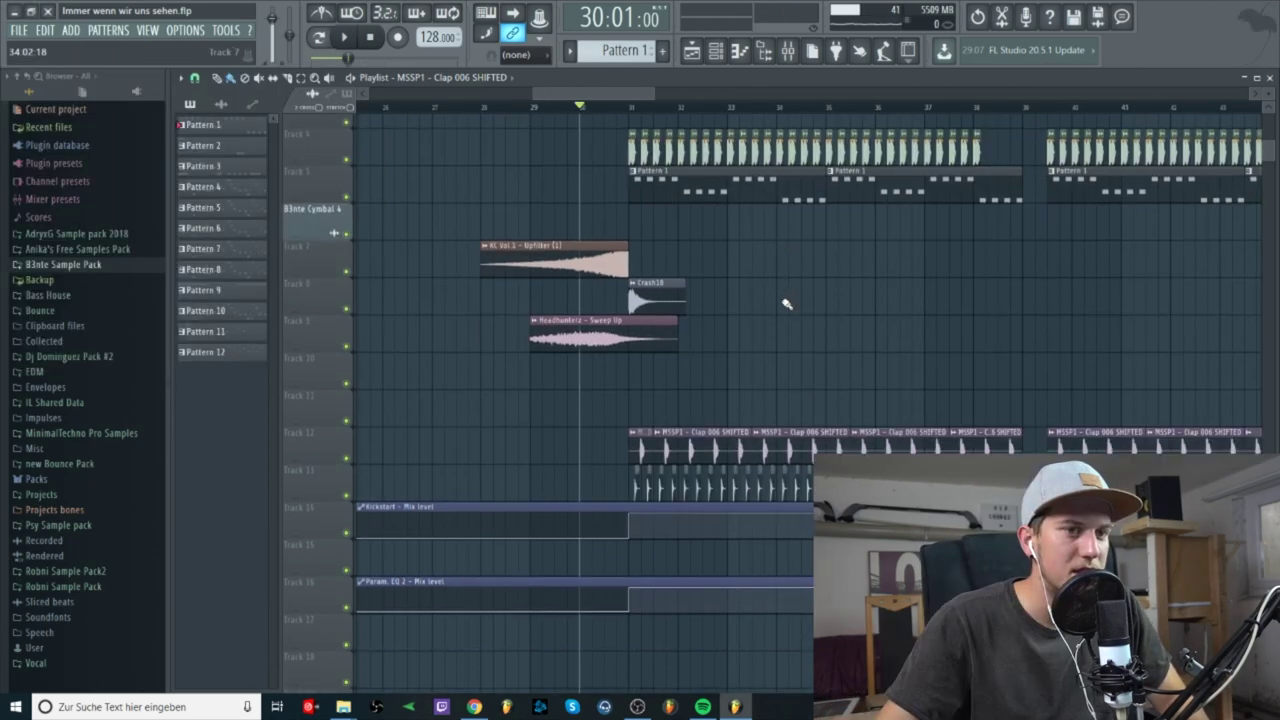
# - Play the arrangement from bar 30 through the drop at bar 31 and stop after bar 37
pyautogui.scroll(-4, 853, 311)
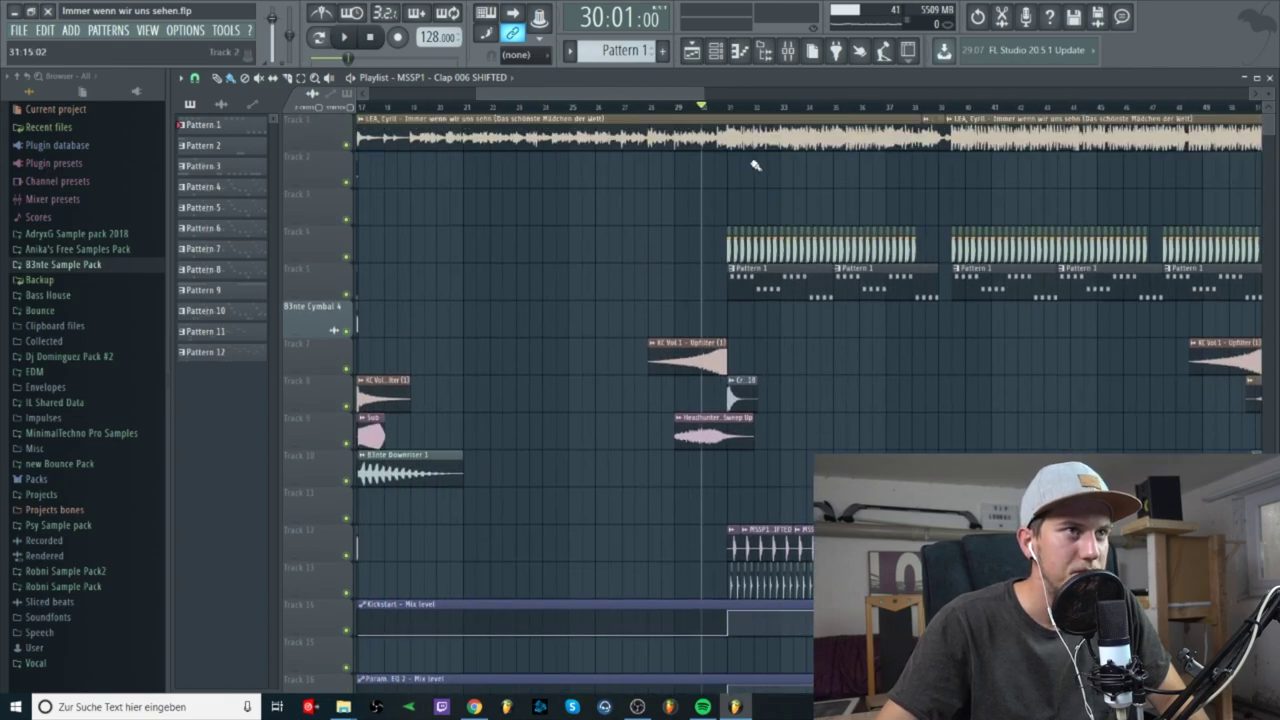
pyautogui.press('space')
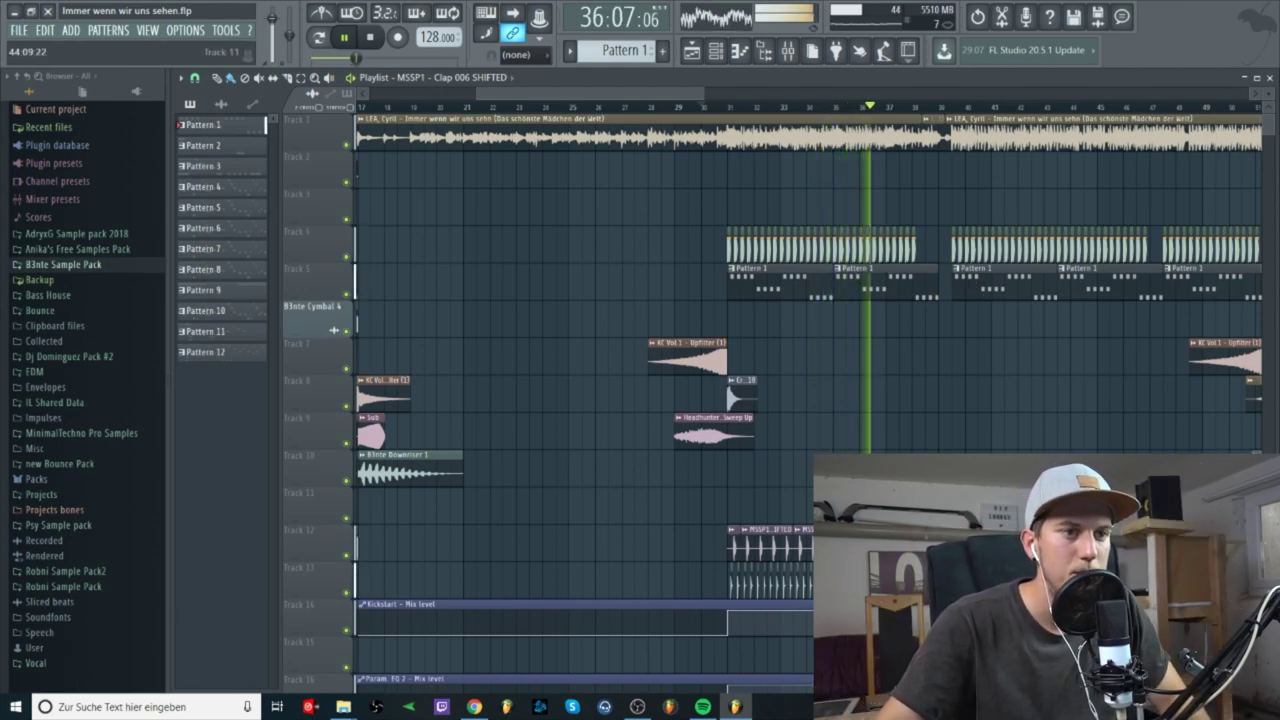
pyautogui.scroll(-2, 980, 288)
pyautogui.scroll(3, 1040, 468)
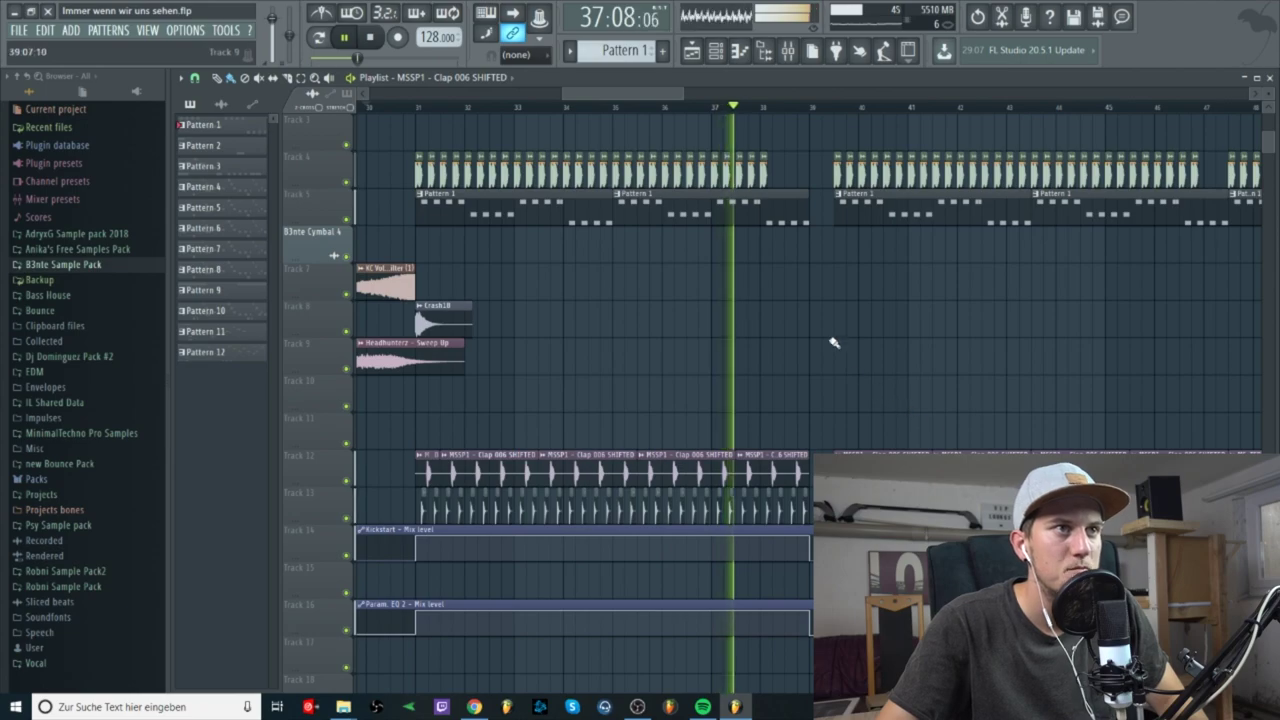
pyautogui.press('space')
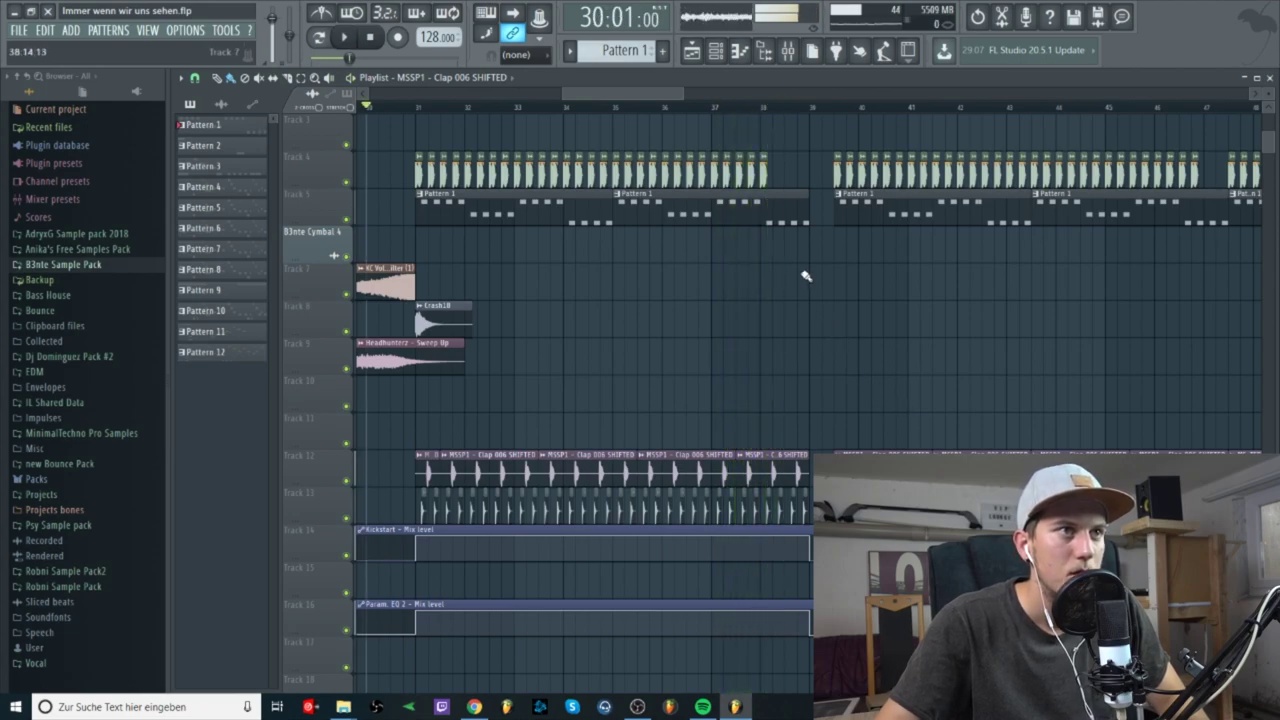
# - Solo the vocal on Track 1 and play it from bar 38
pyautogui.scroll(2, 809, 277)
pyautogui.scroll(3, 825, 259)
pyautogui.click(642, 107)
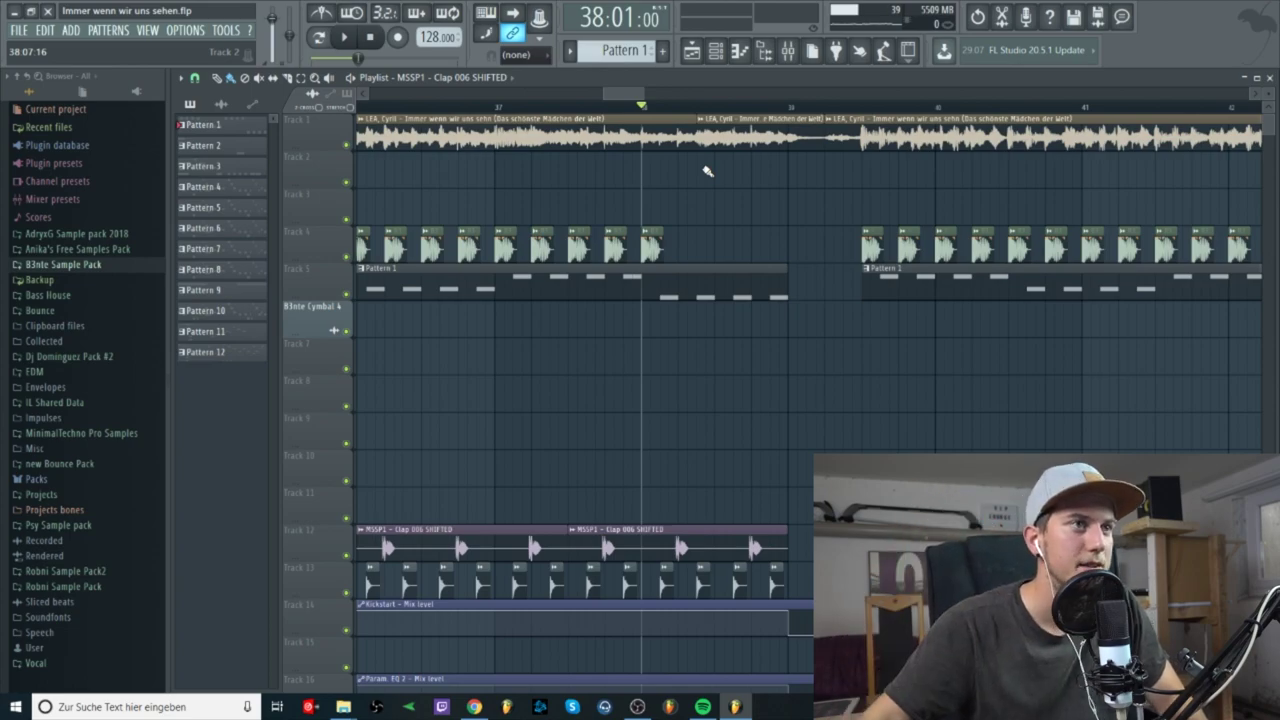
pyautogui.rightClick(341, 146)
pyautogui.click(326, 143)
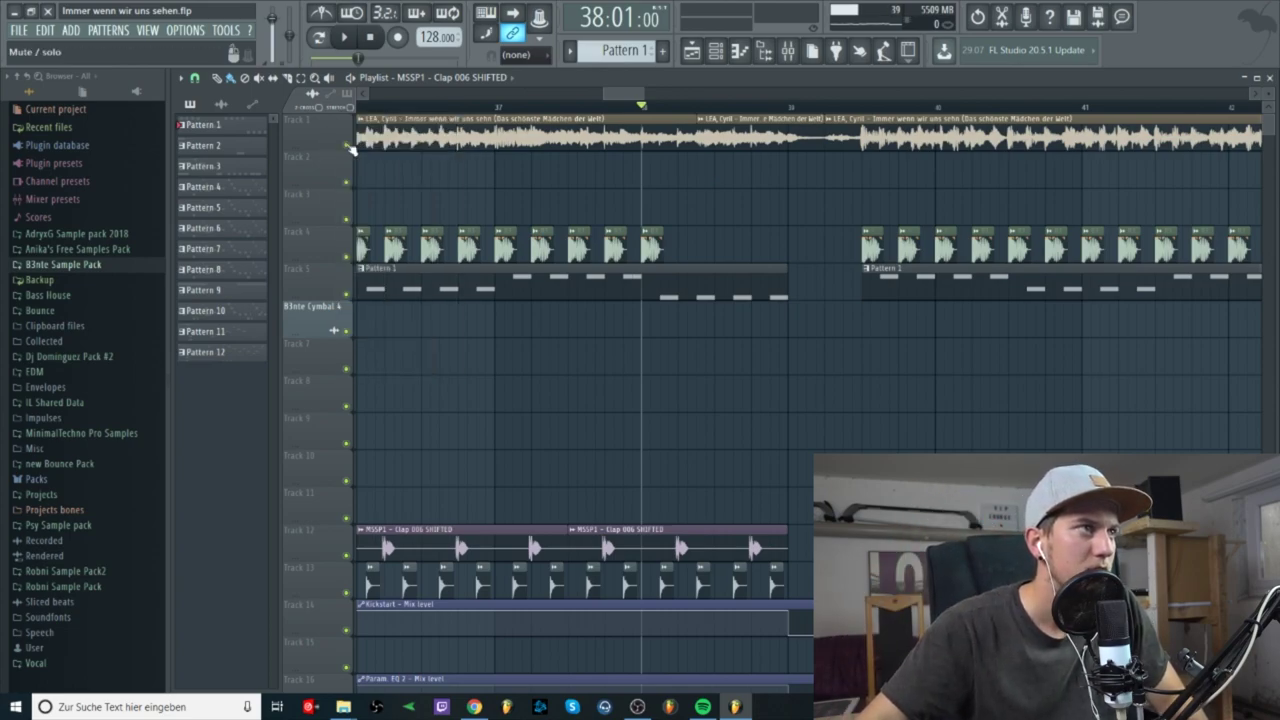
pyautogui.rightClick(347, 146)
pyautogui.press('space')
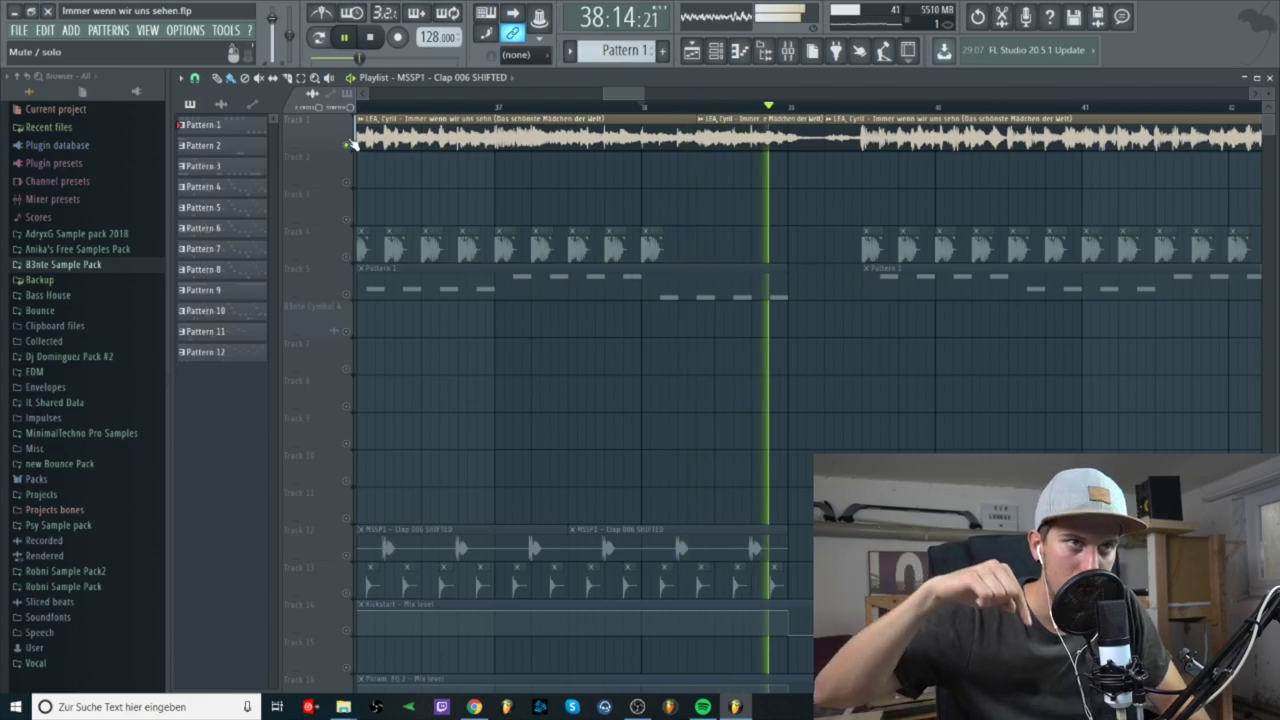
pyautogui.press('space')
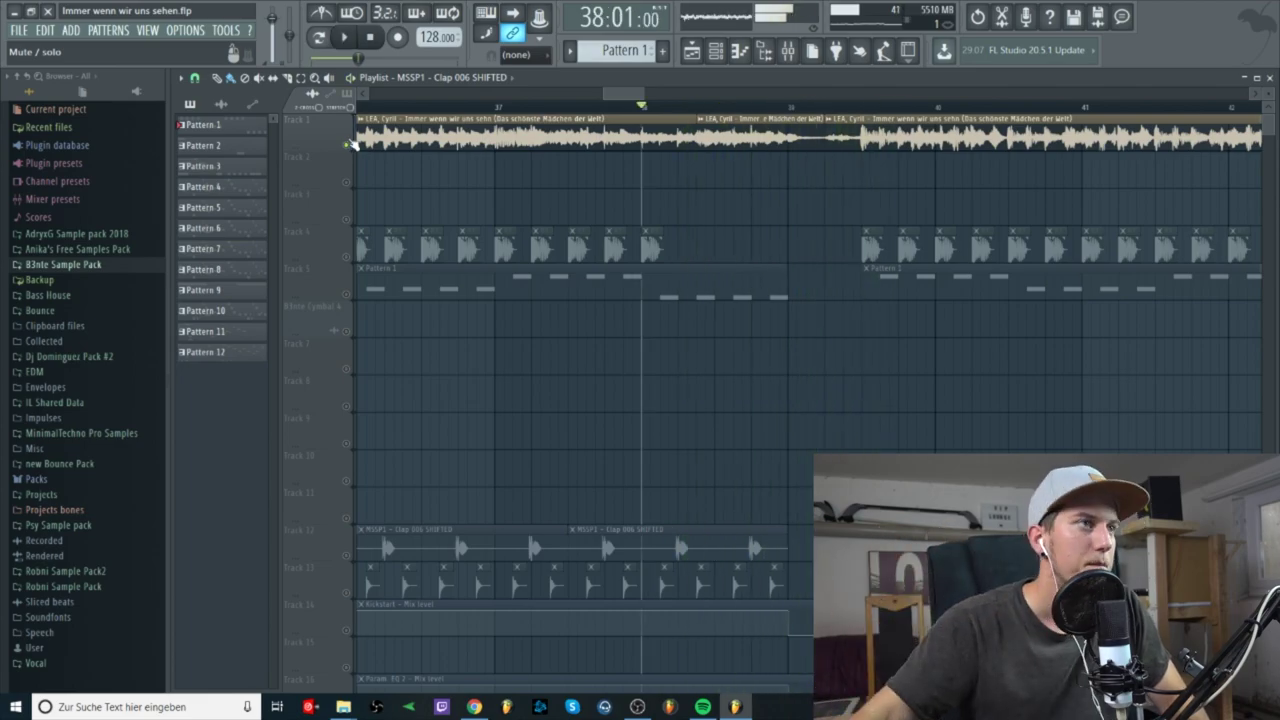
# - Unmute all tracks, play the full mix from bar 38, and examine the gap in the drum and bass clips at bar 39
pyautogui.rightClick(347, 147)
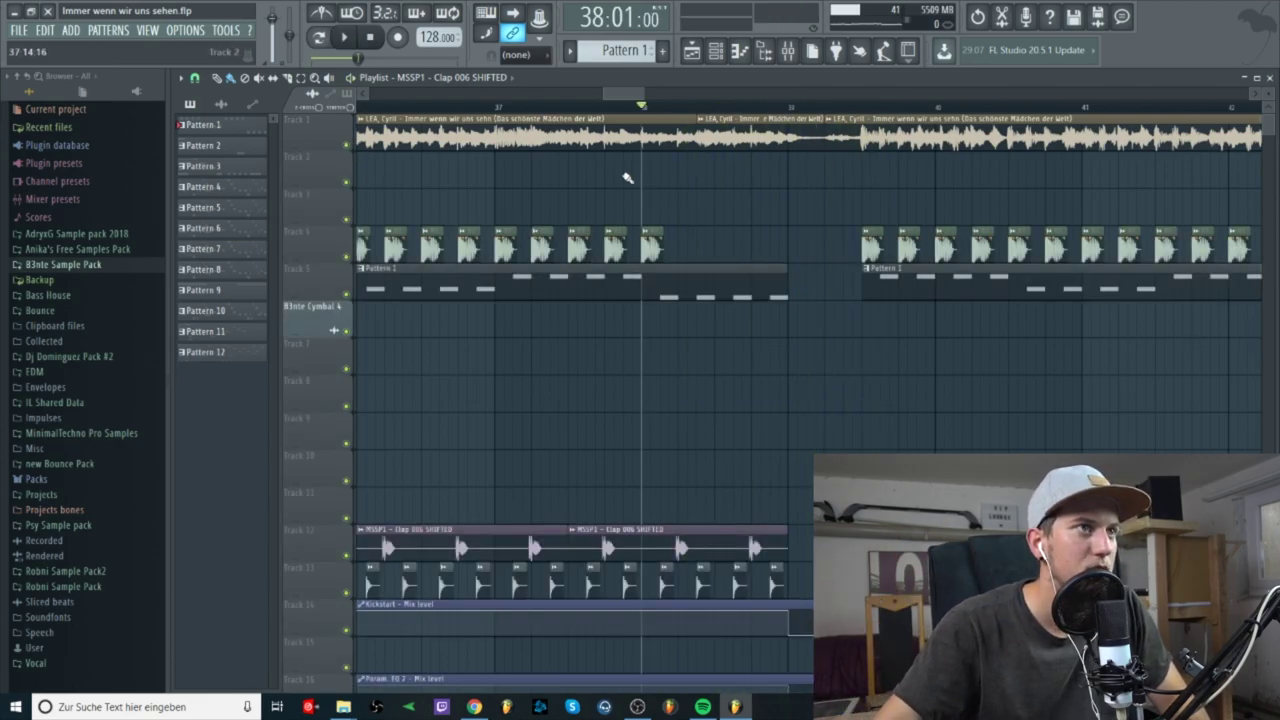
pyautogui.press('space')
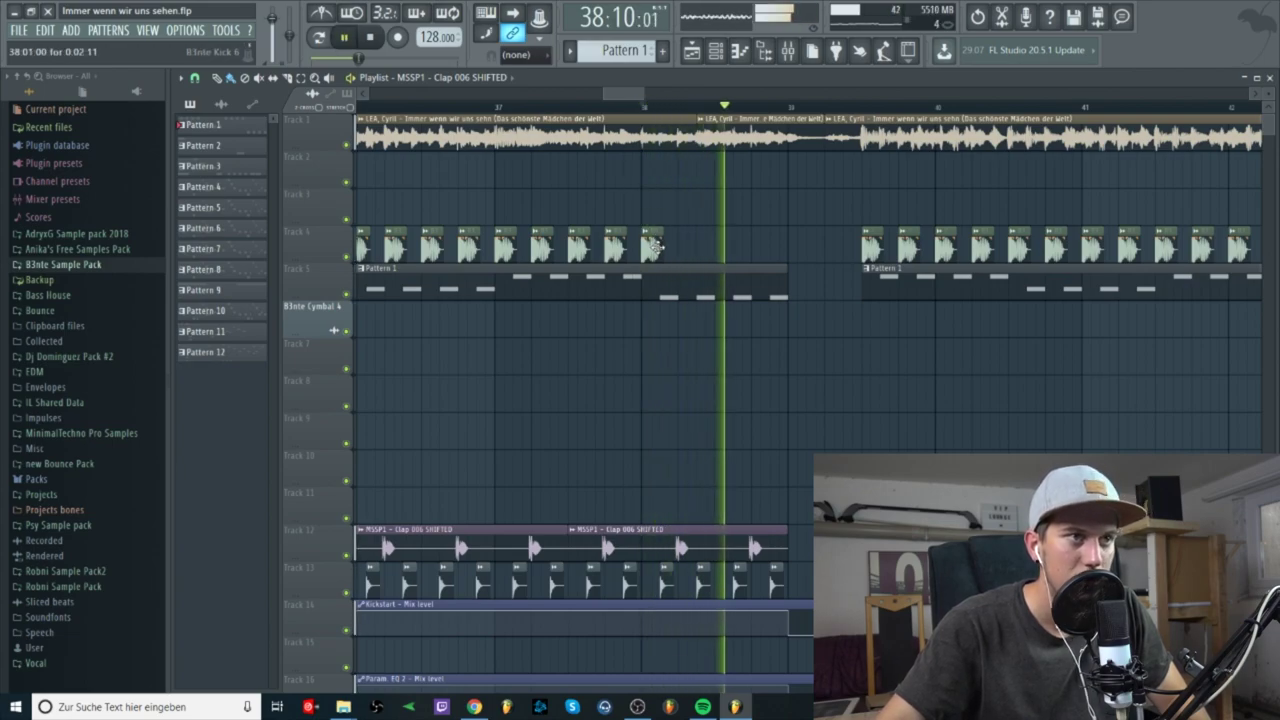
pyautogui.press('space')
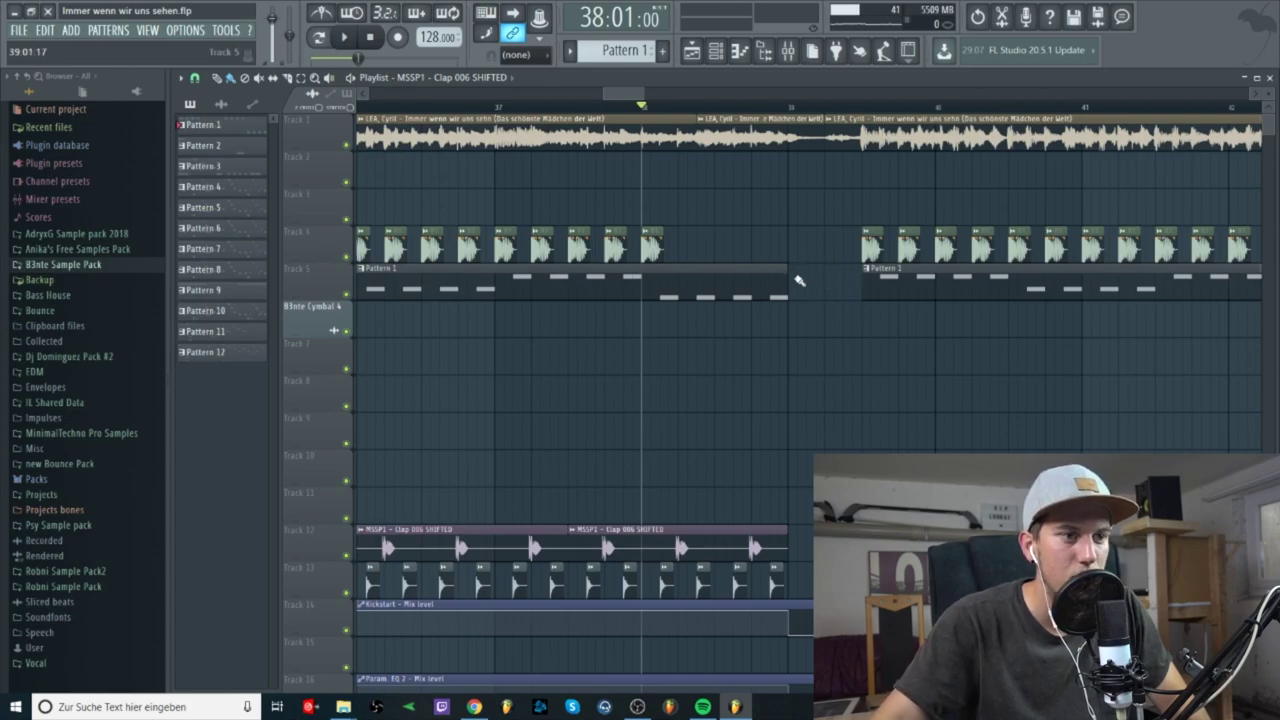
pyautogui.scroll(-4, 788, 540)
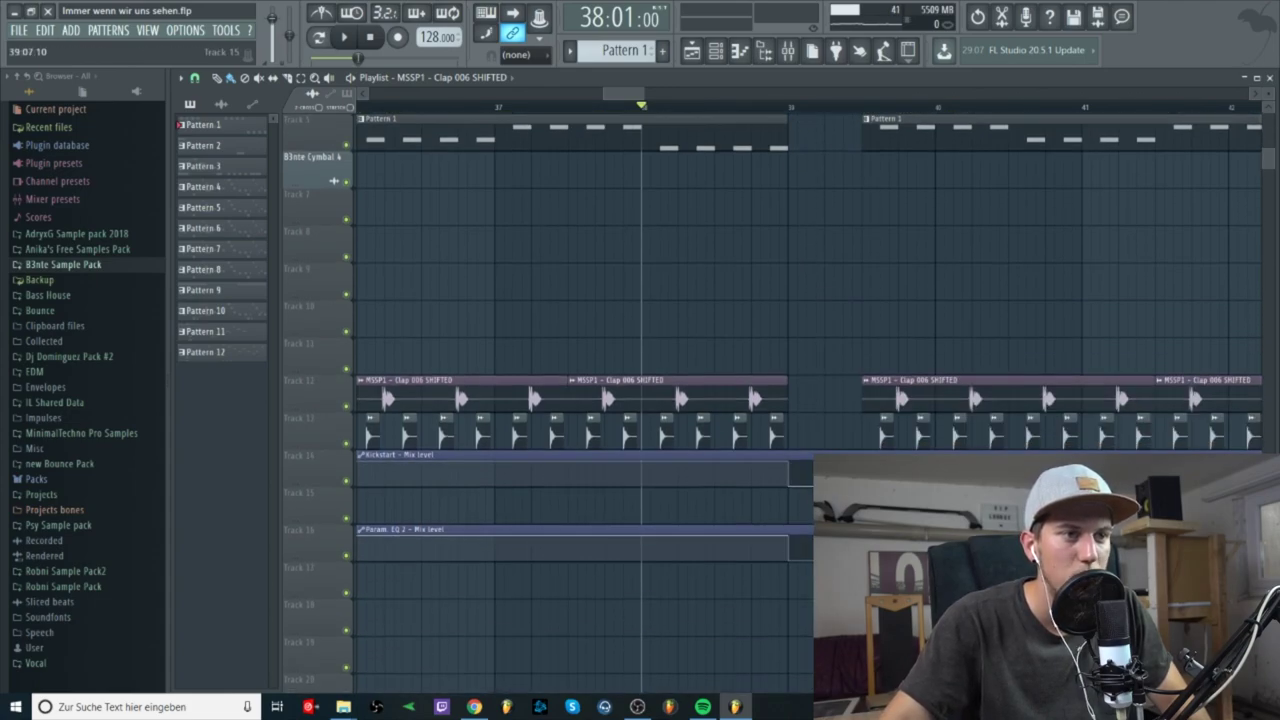
pyautogui.scroll(4, 812, 524)
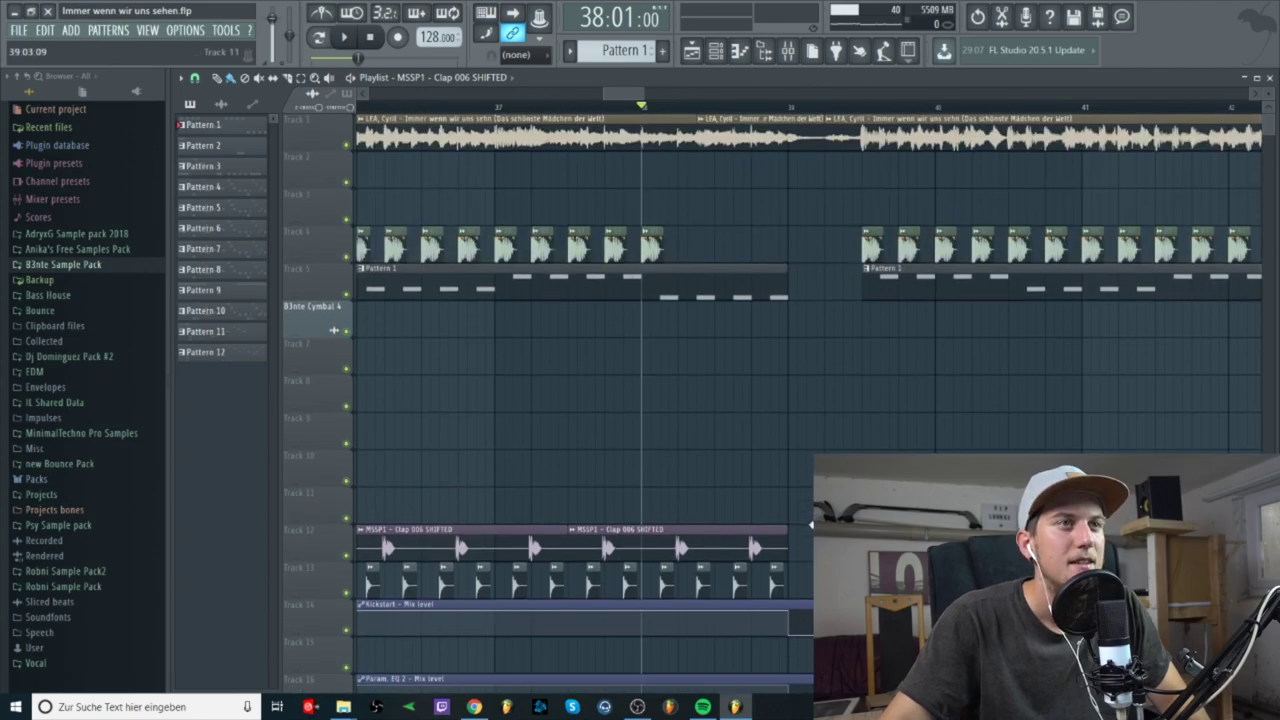
# - Play from bar 37 through the break at bar 39 and bring the section up to bar 53 into view
pyautogui.click(540, 106)
pyautogui.press('space')
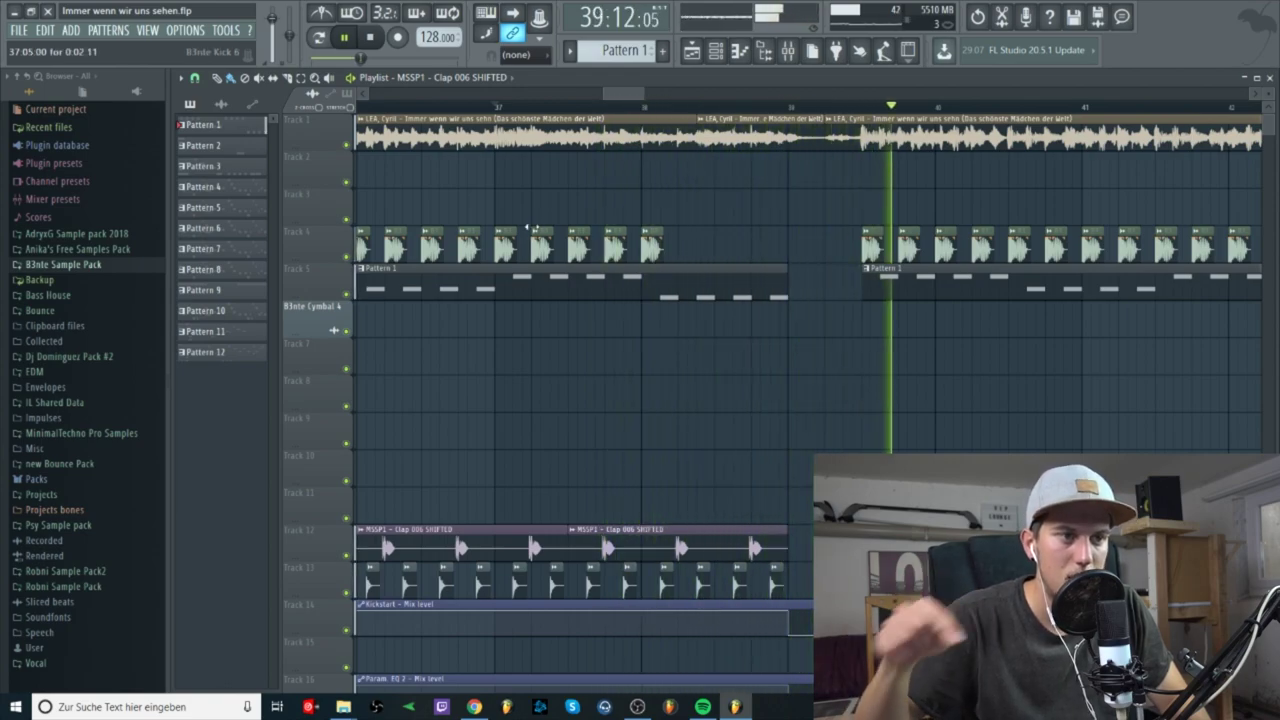
pyautogui.press('space')
pyautogui.moveTo(641, 97); pyautogui.dragTo(723, 97)
pyautogui.scroll(-2, 575, 370)
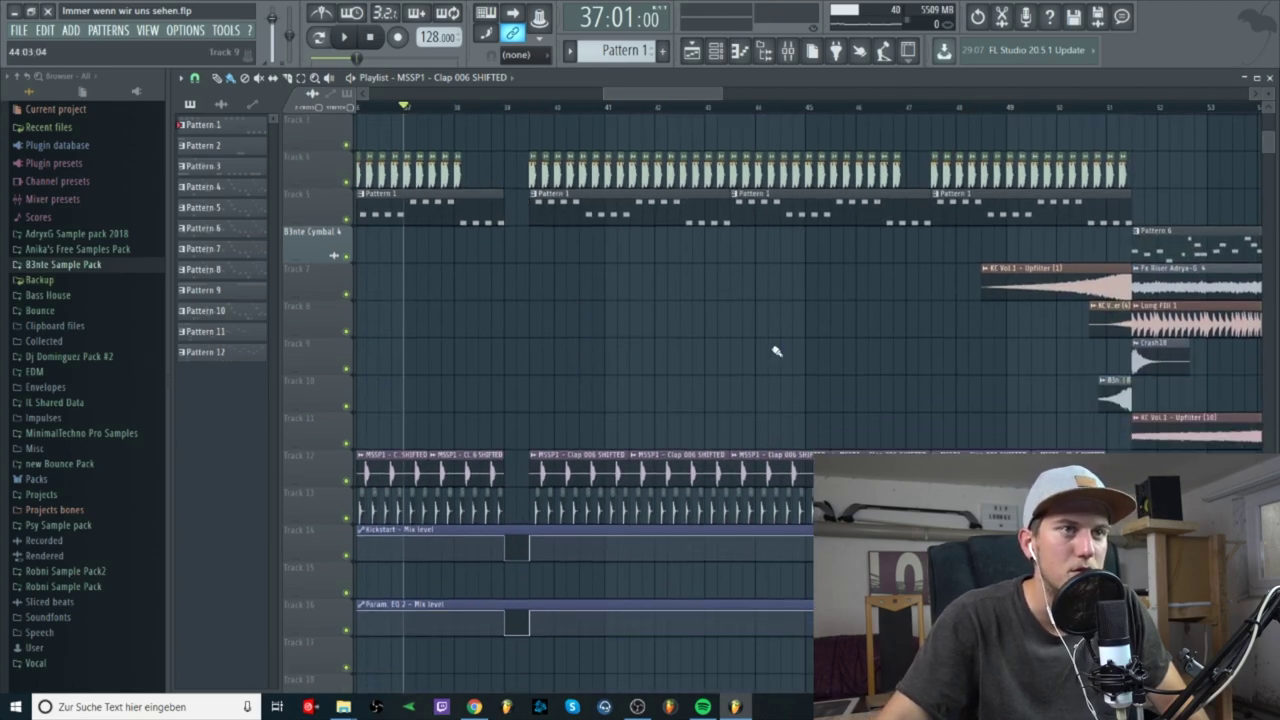
# - Select the four-bar build-up from about bar 51 to bar 55 and examine the tracks in and before it
pyautogui.scroll(2, 692, 351)
pyautogui.scroll(3, 863, 240)
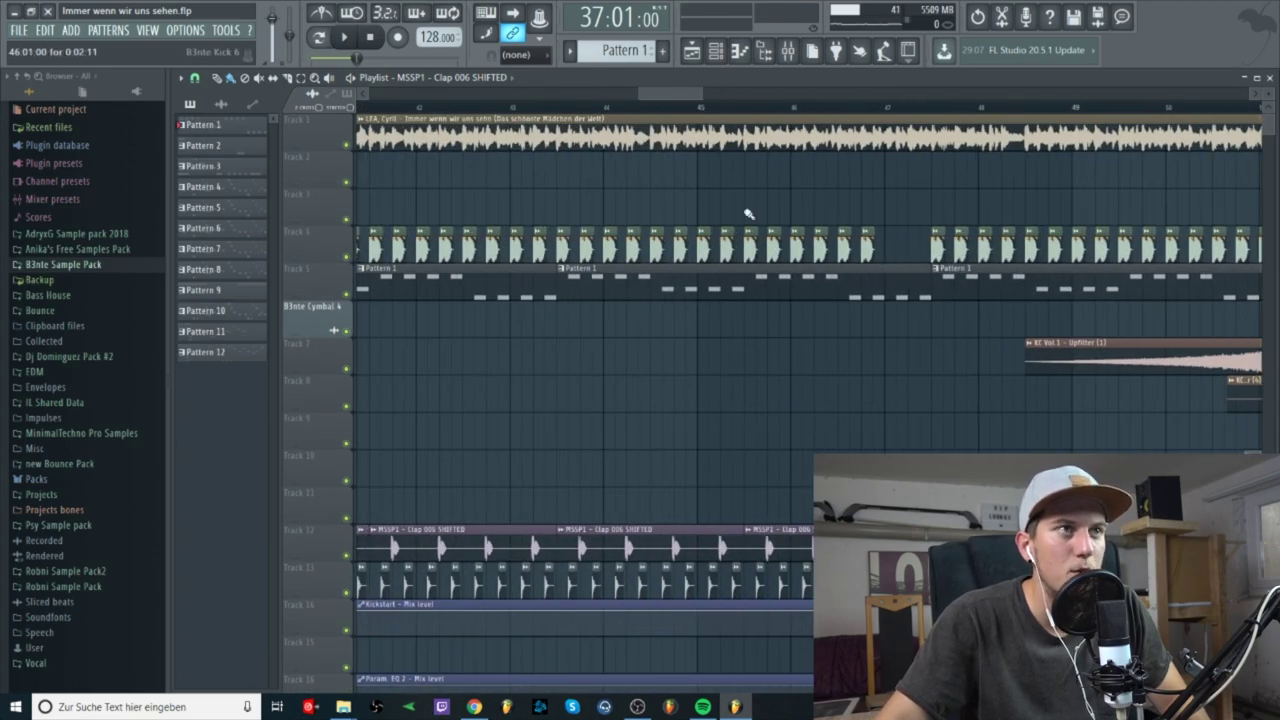
pyautogui.scroll(-5, 632, 170)
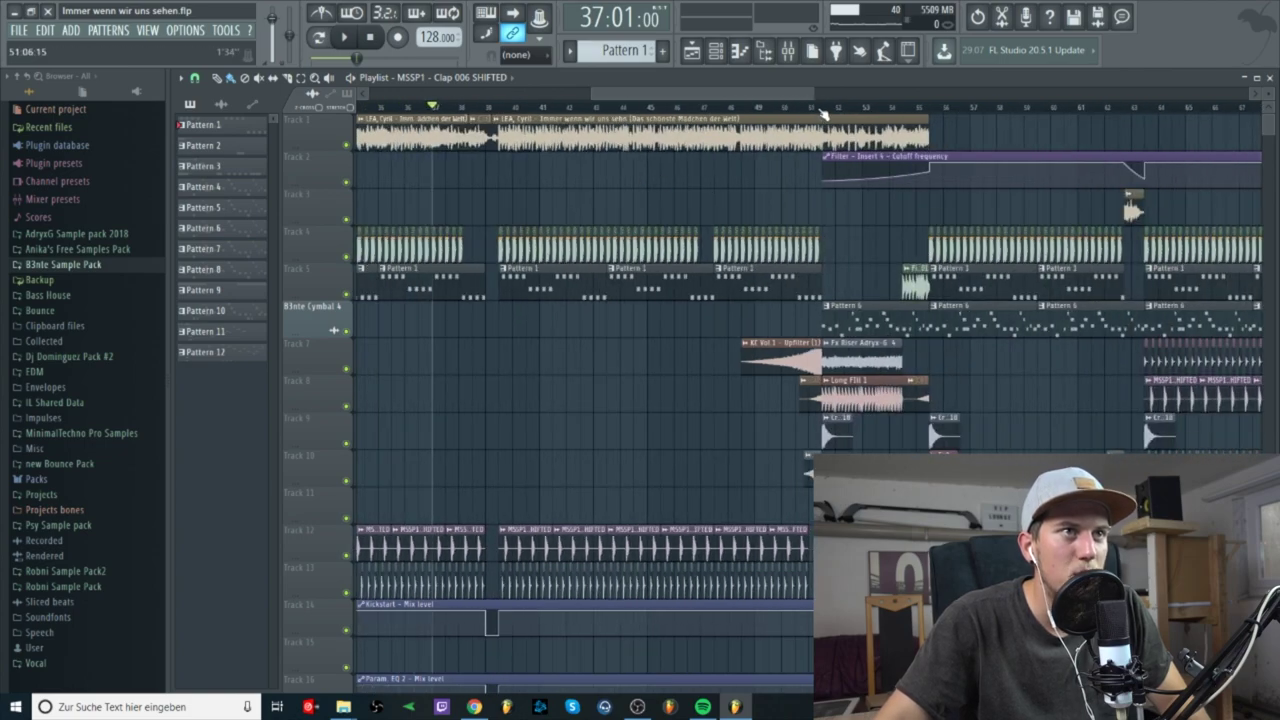
pyautogui.moveTo(830, 110); pyautogui.dragTo(928, 110)
pyautogui.scroll(-4, 500, 330)
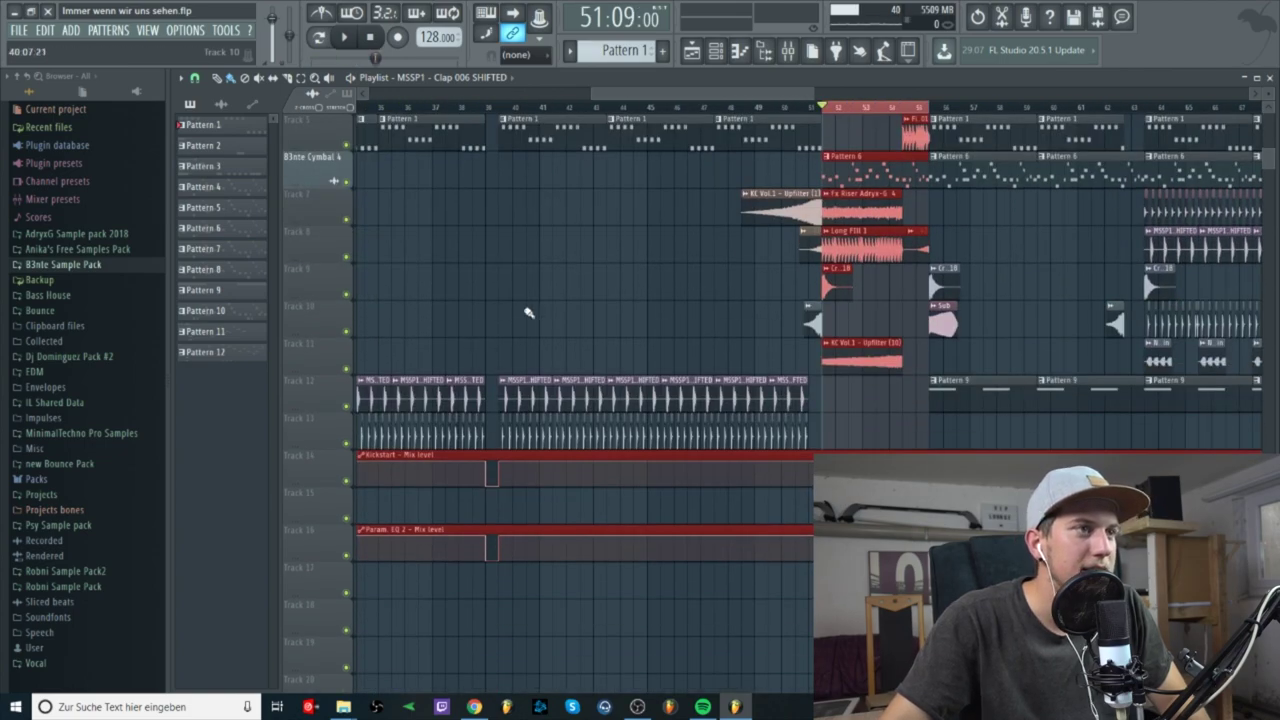
pyautogui.scroll(4, 530, 308)
pyautogui.moveTo(604, 100); pyautogui.dragTo(491, 93)
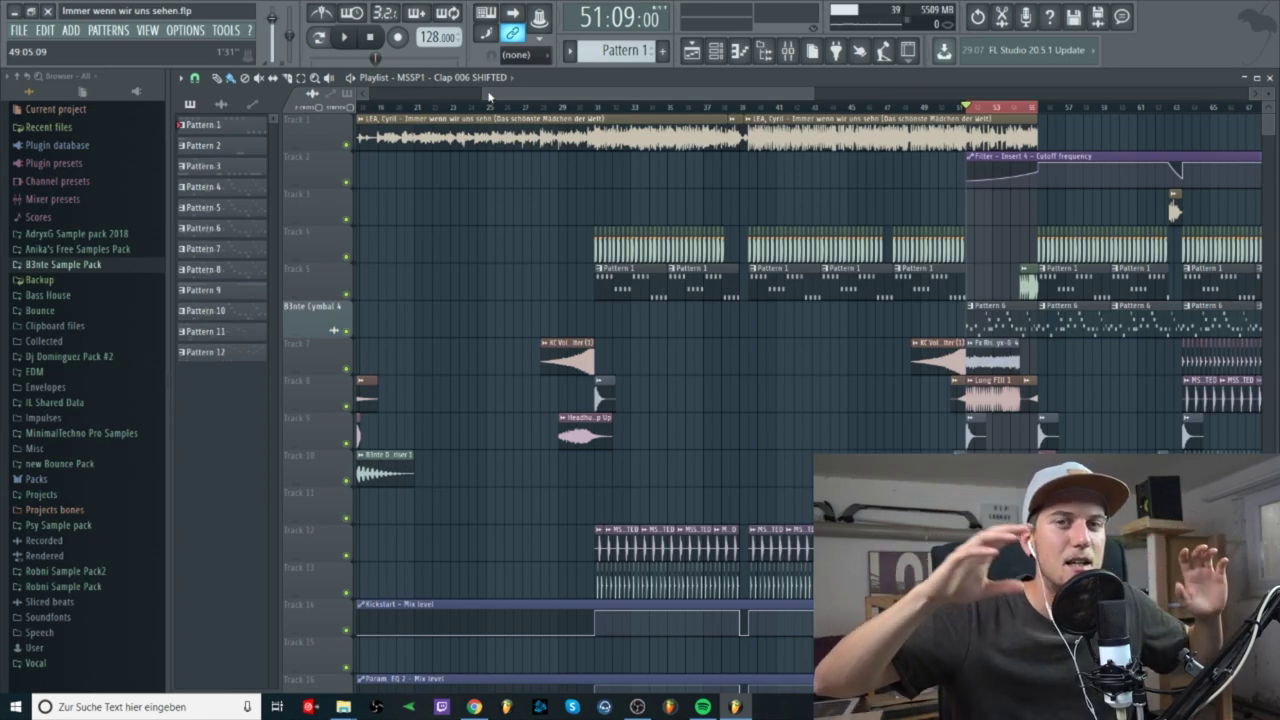
pyautogui.scroll(-4, 531, 171)
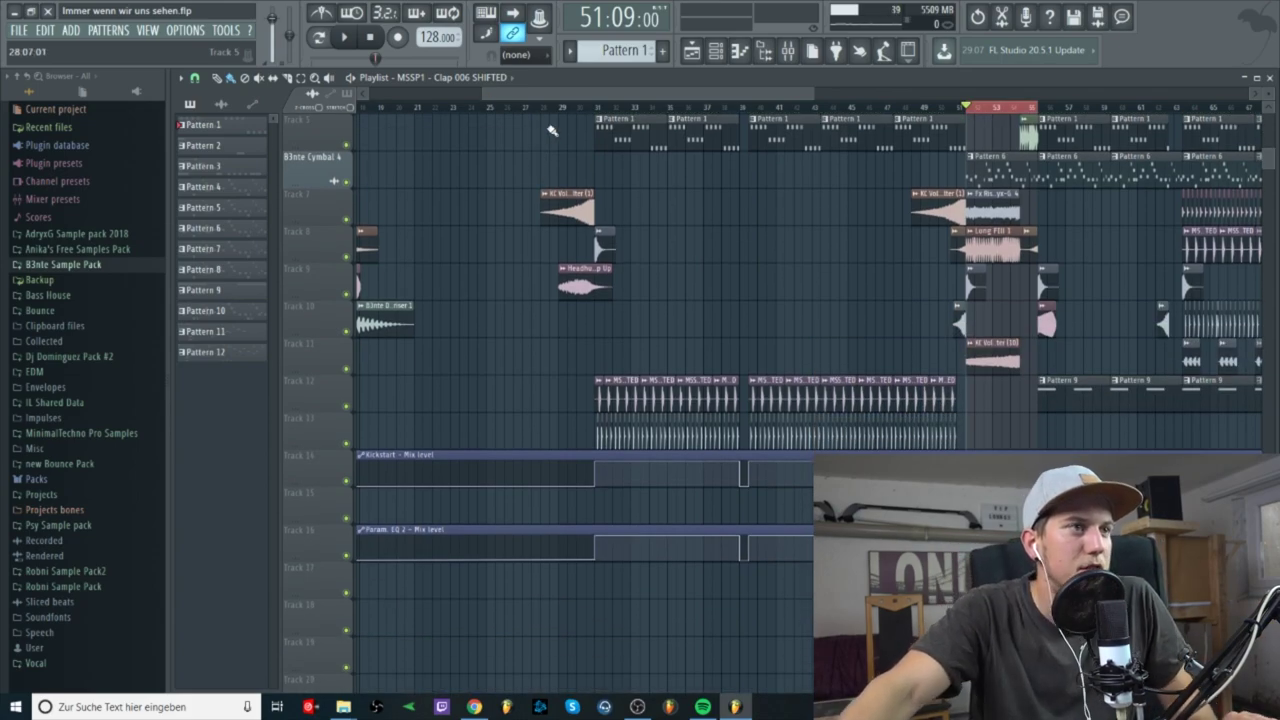
pyautogui.scroll(4, 633, 359)
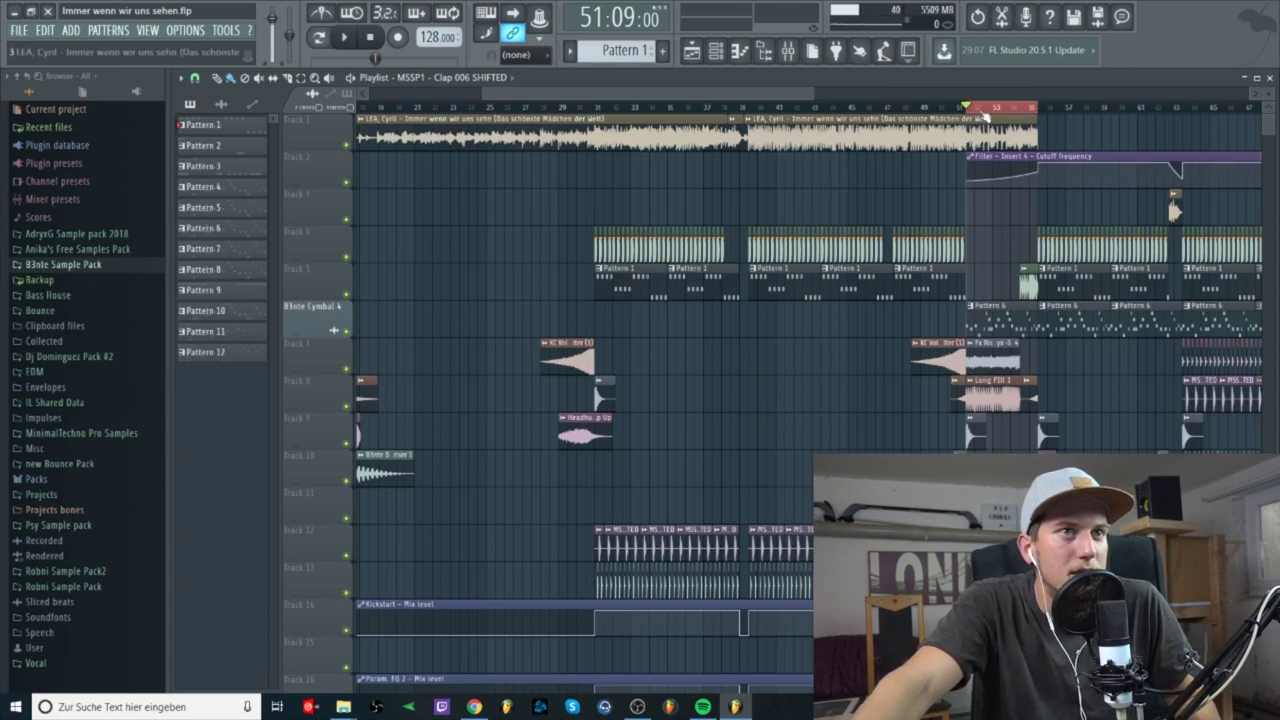
# - Solo the vocal on Track 1, play it from bar 47 into the build-up, and unmute the Kickstart mix level automation on Track 14
pyautogui.rightClick(347, 147)
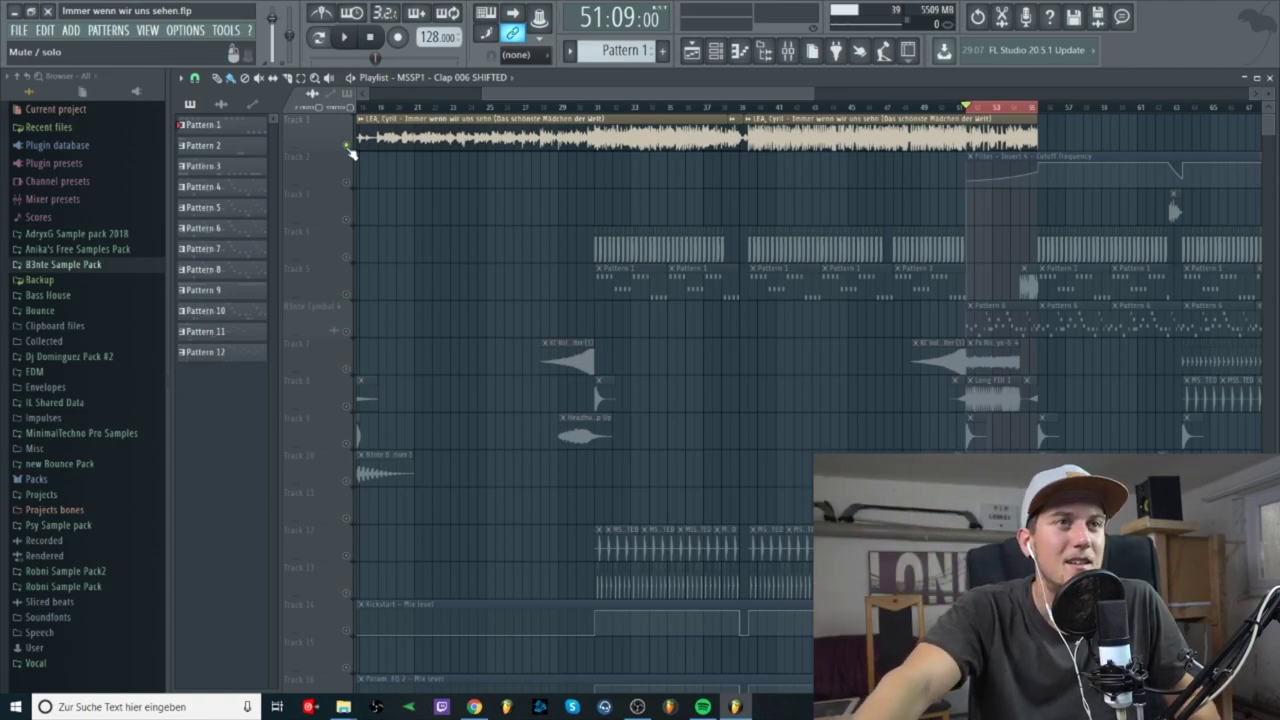
pyautogui.click(888, 107)
pyautogui.press('space')
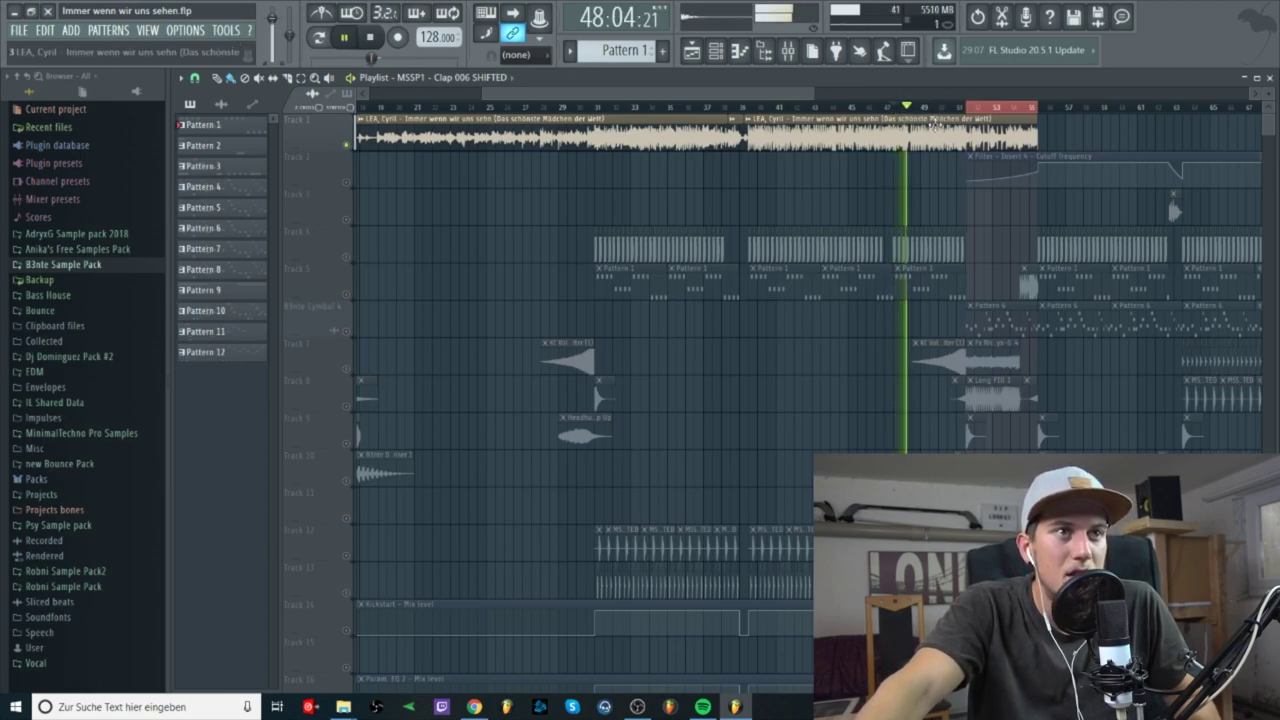
pyautogui.click(348, 258)
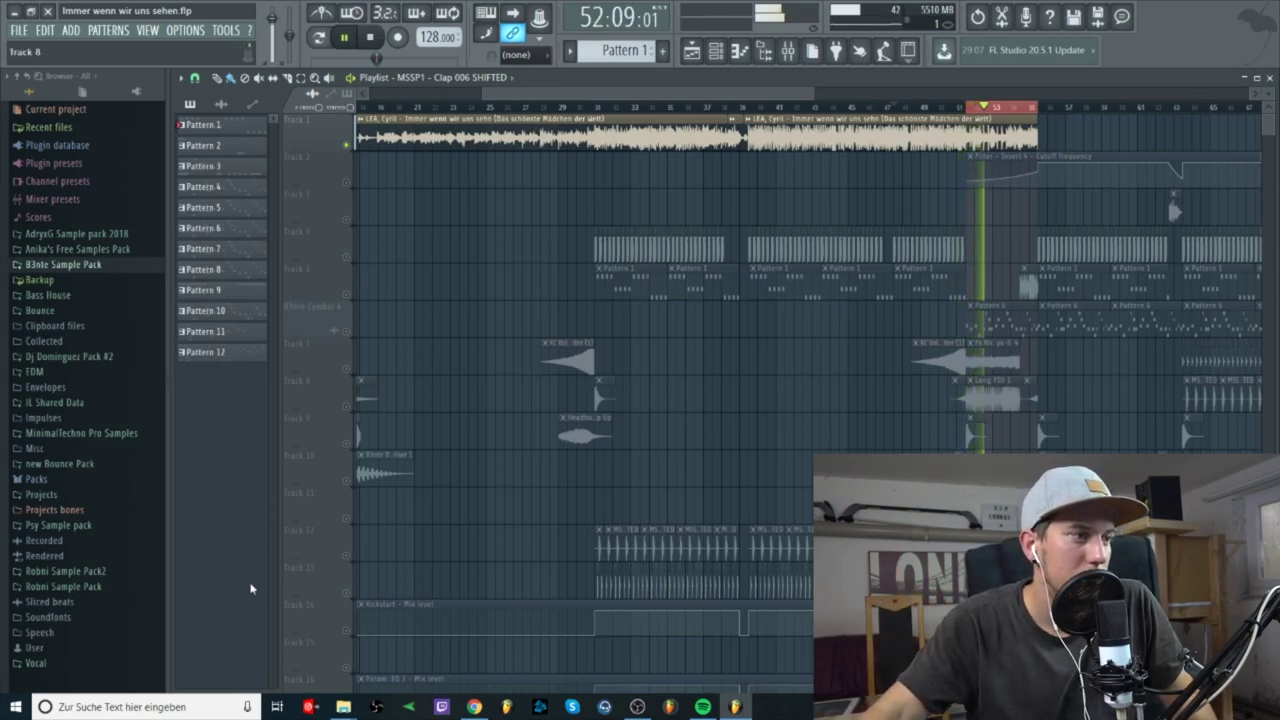
pyautogui.click(347, 630)
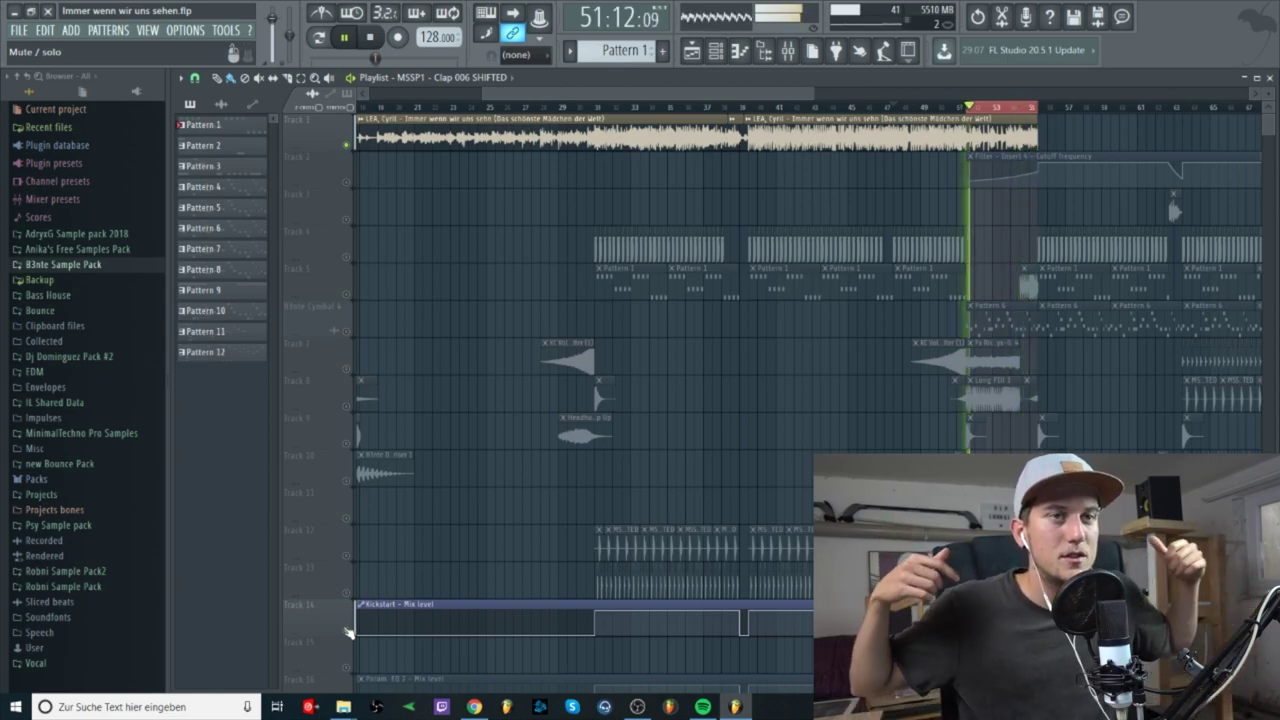
pyautogui.press('space')
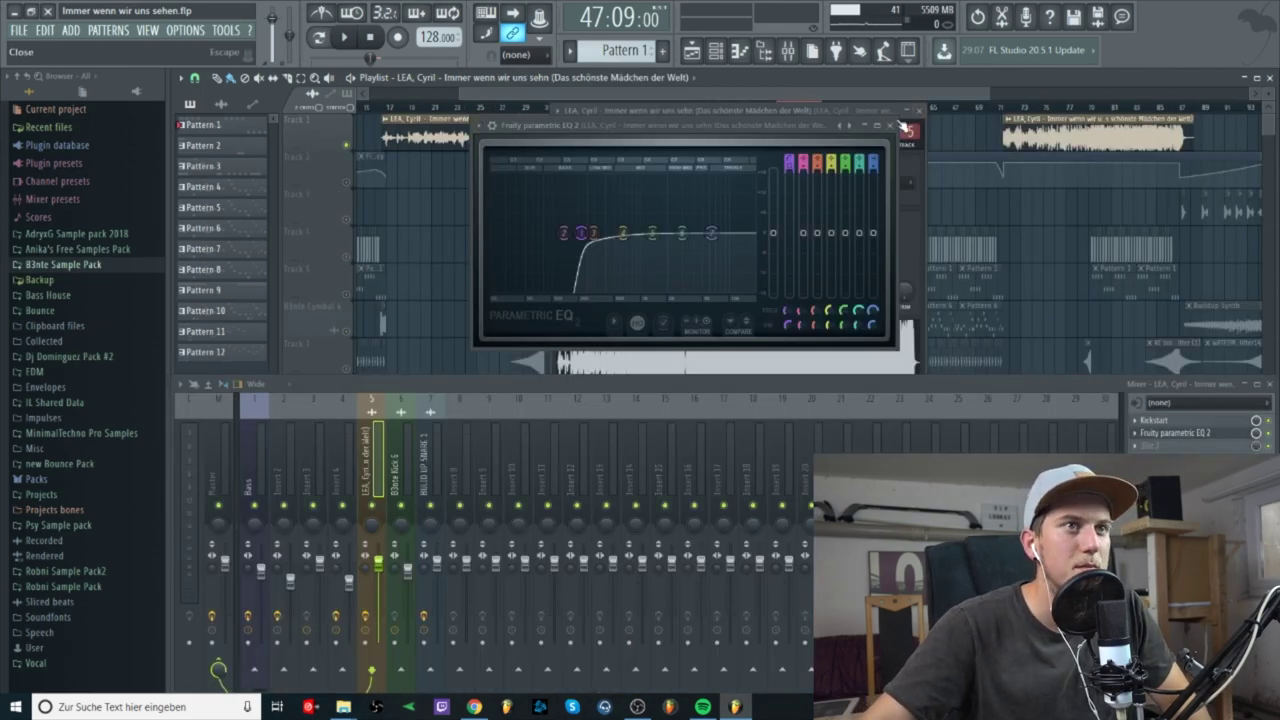
# - Close the vocal's Fruity parametric EQ 2 and sample settings windows
pyautogui.click(897, 124)
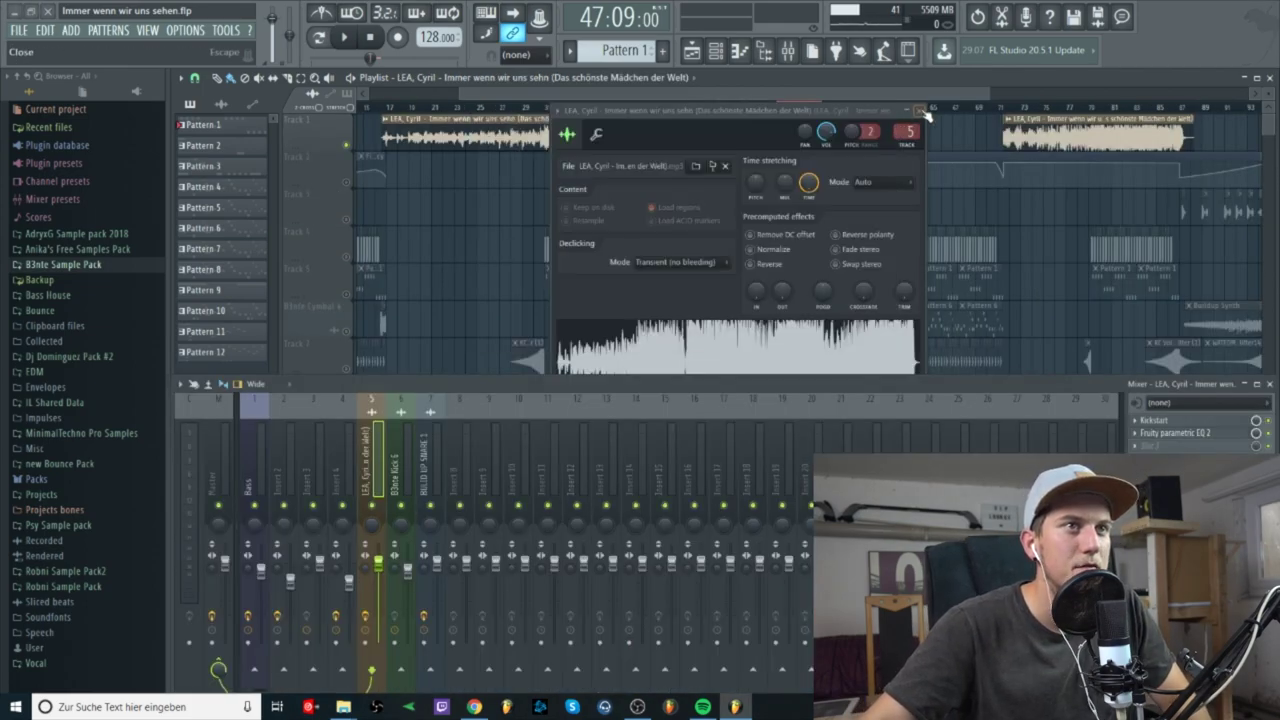
pyautogui.click(920, 111)
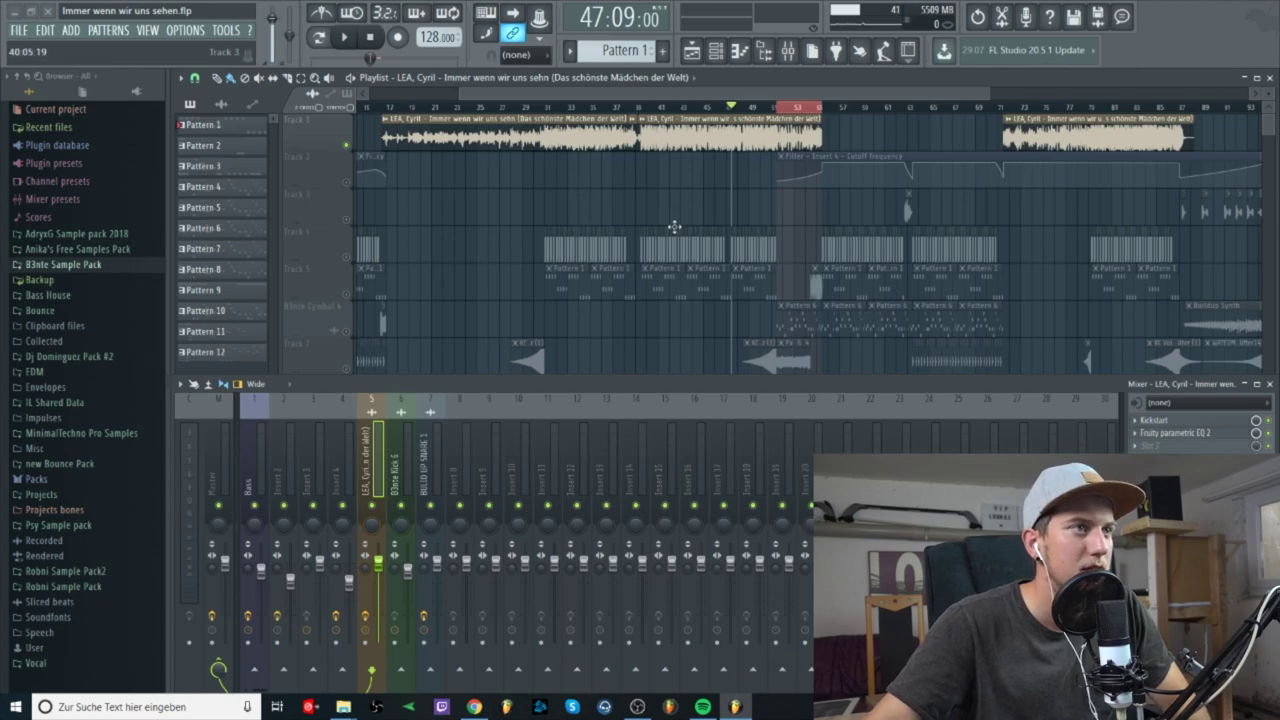
pyautogui.scroll(-1, 638, 216)
pyautogui.scroll(1, 745, 246)
pyautogui.scroll(-2, 645, 226)
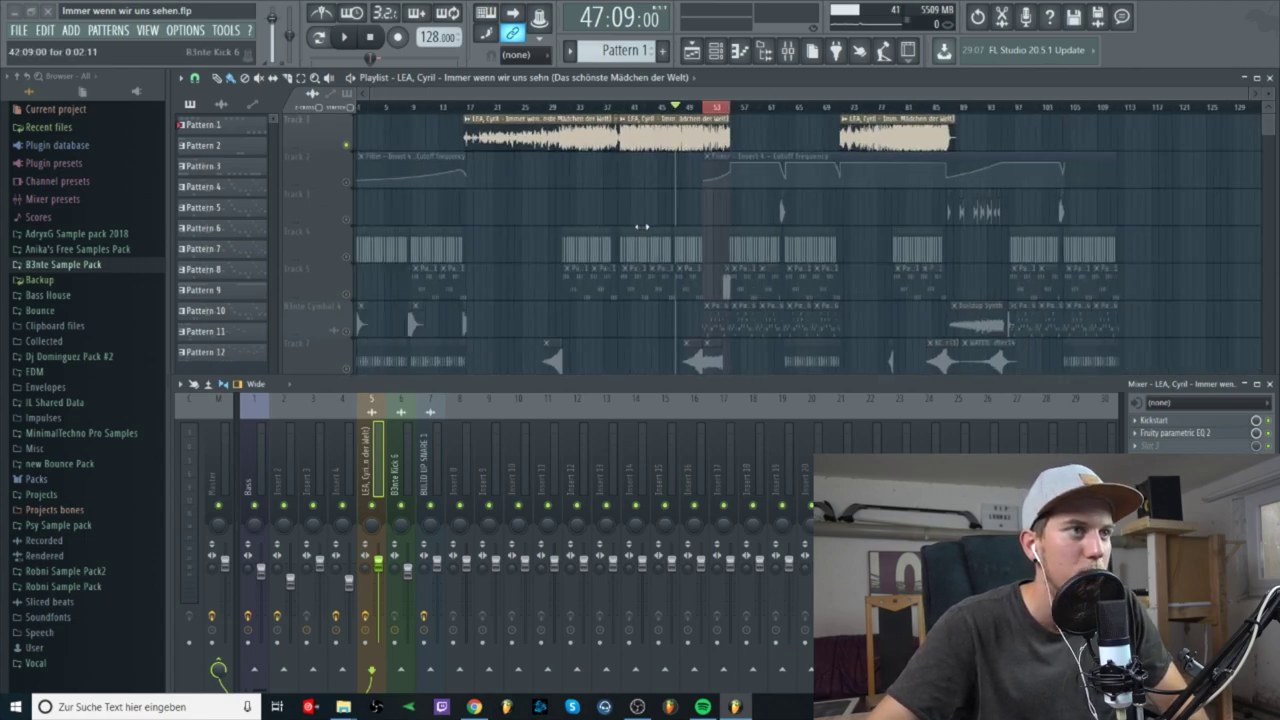
pyautogui.scroll(-4, 643, 234)
pyautogui.scroll(4, 620, 233)
pyautogui.scroll(1, 540, 224)
pyautogui.scroll(5, 560, 238)
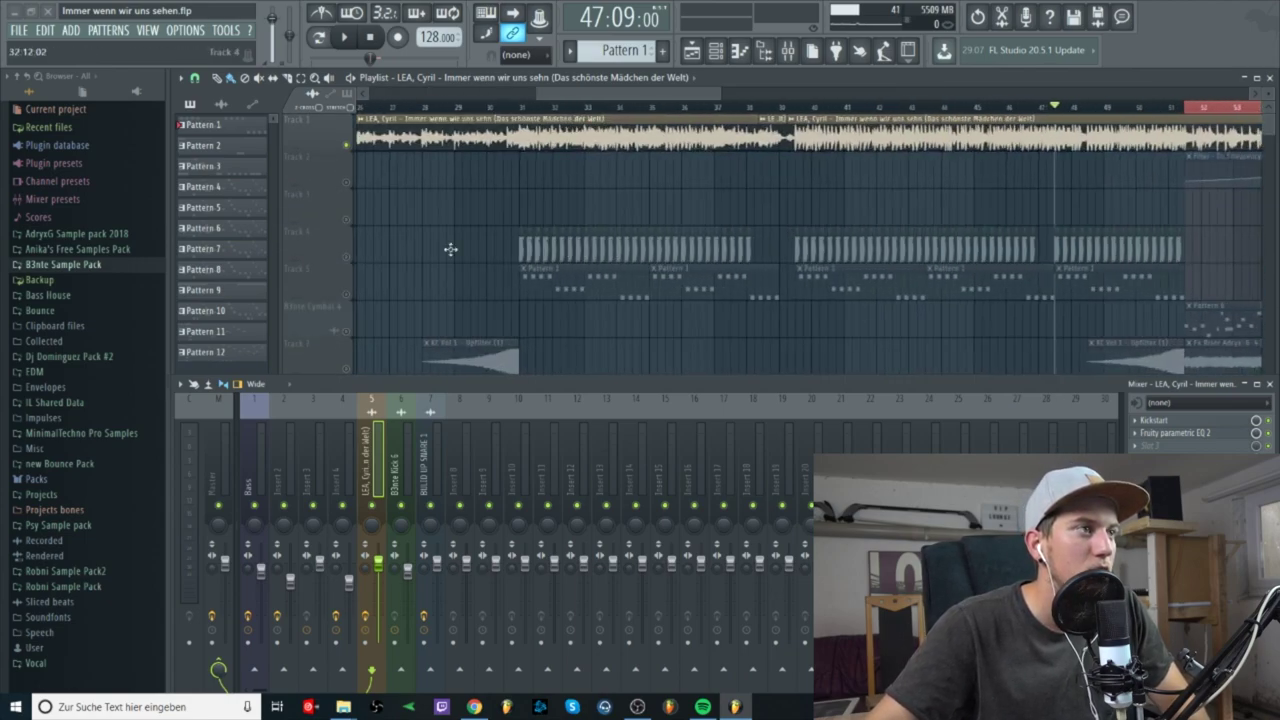
# - Solo the kick on Track 4, close the mixer, and unmute the Pattern 1 clips on Track 5
pyautogui.rightClick(347, 258)
pyautogui.click(1269, 384)
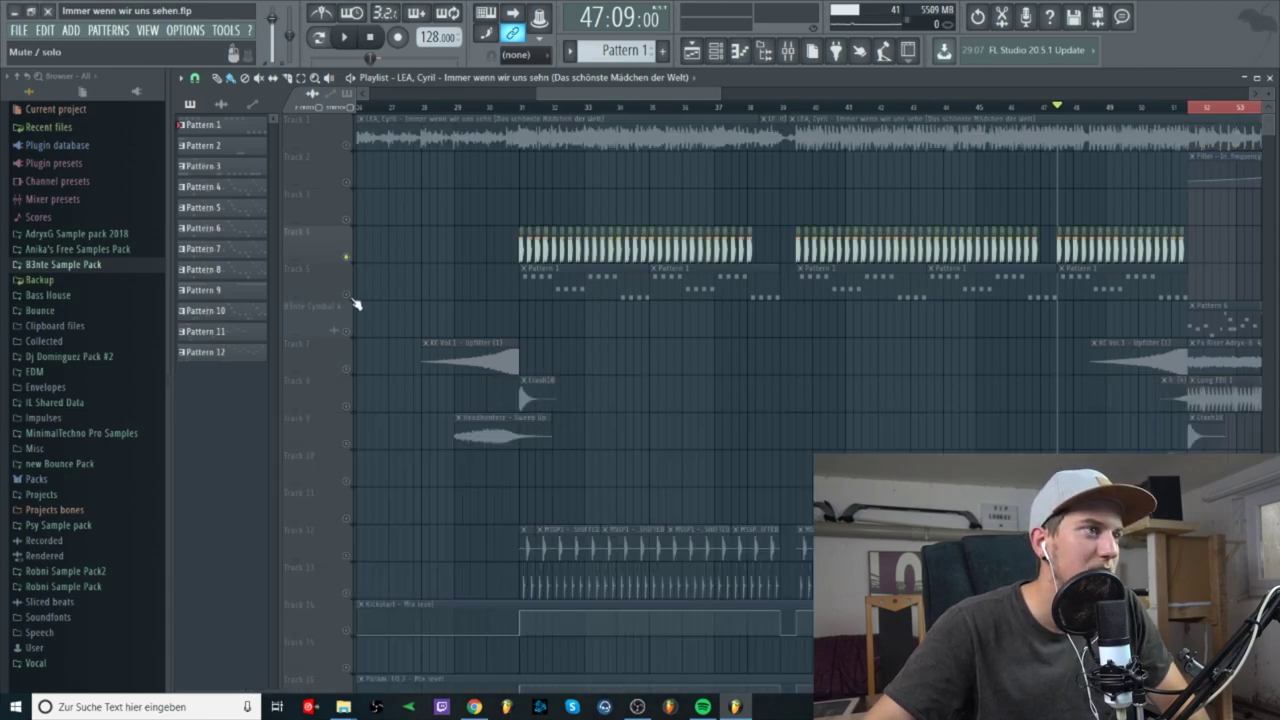
pyautogui.click(346, 294)
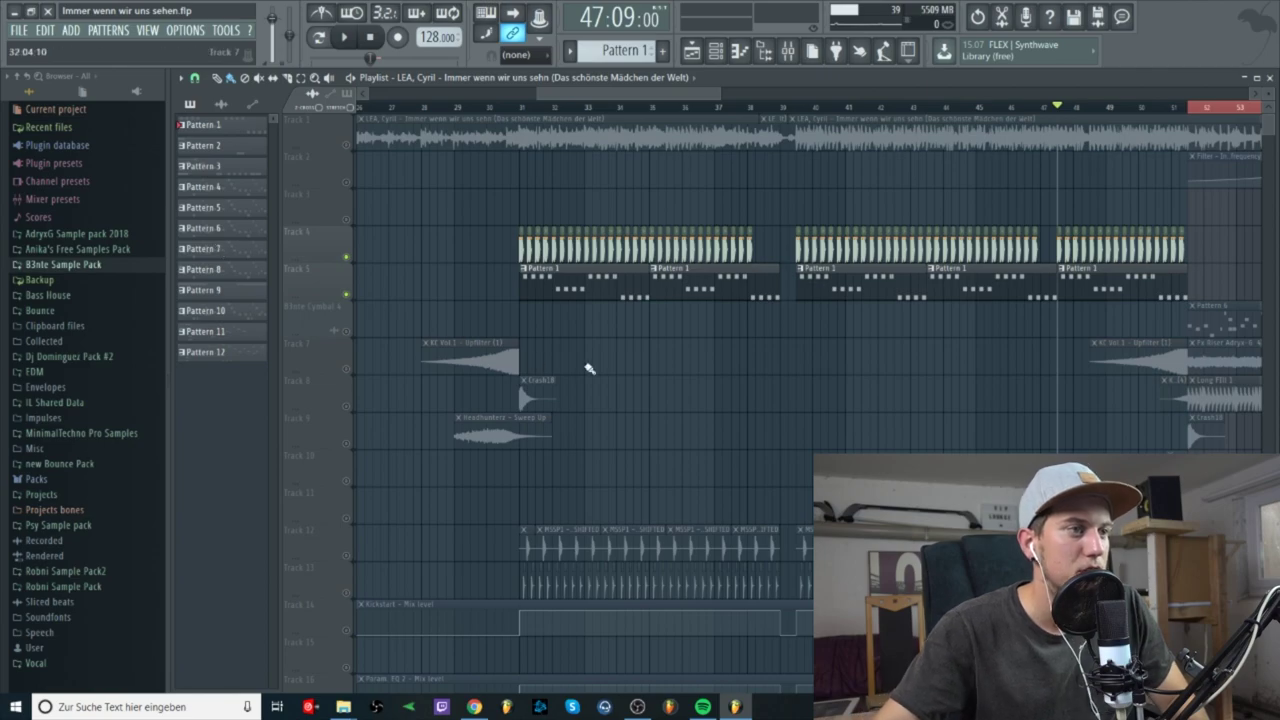
pyautogui.scroll(-3, 622, 377)
pyautogui.scroll(3, 622, 377)
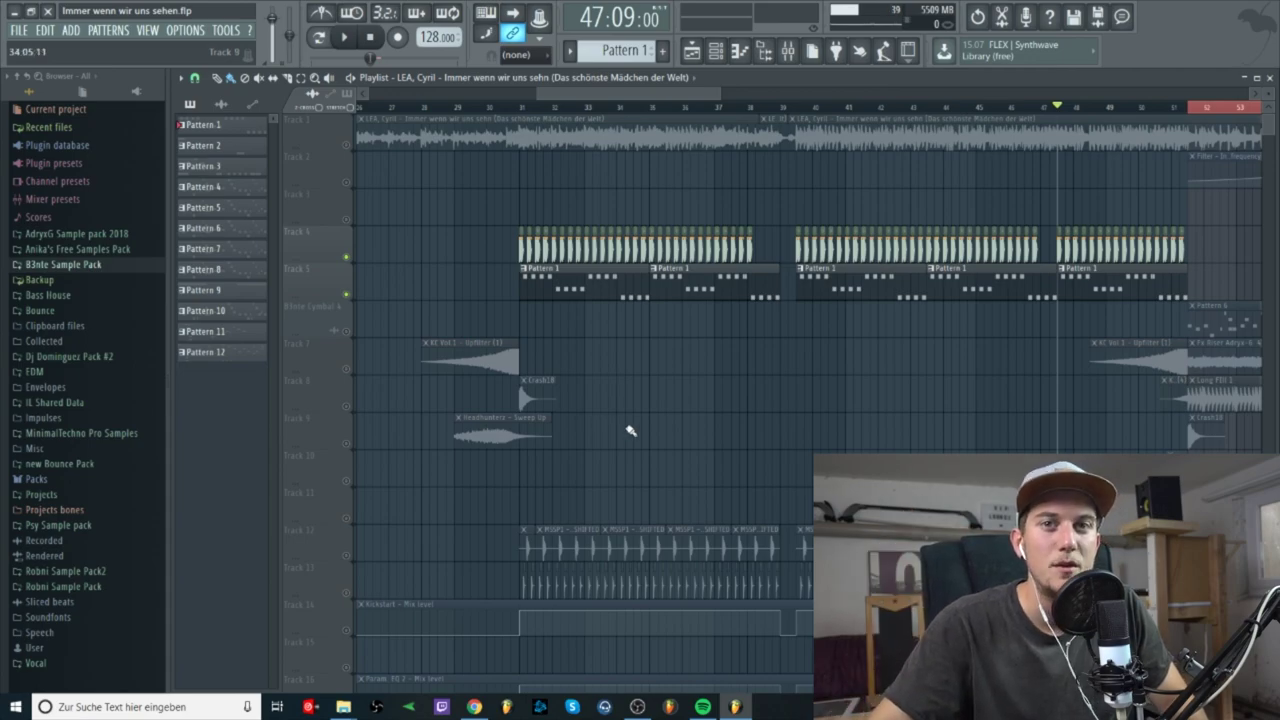
pyautogui.scroll(-2, 679, 447)
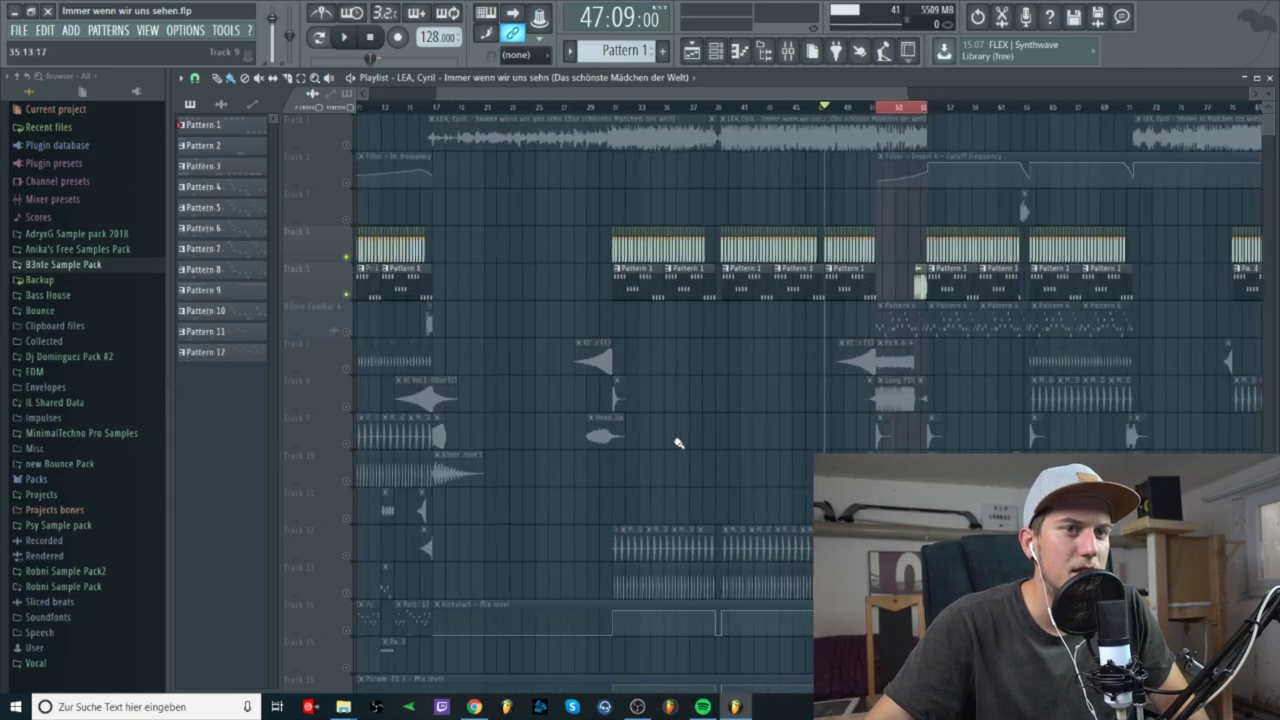